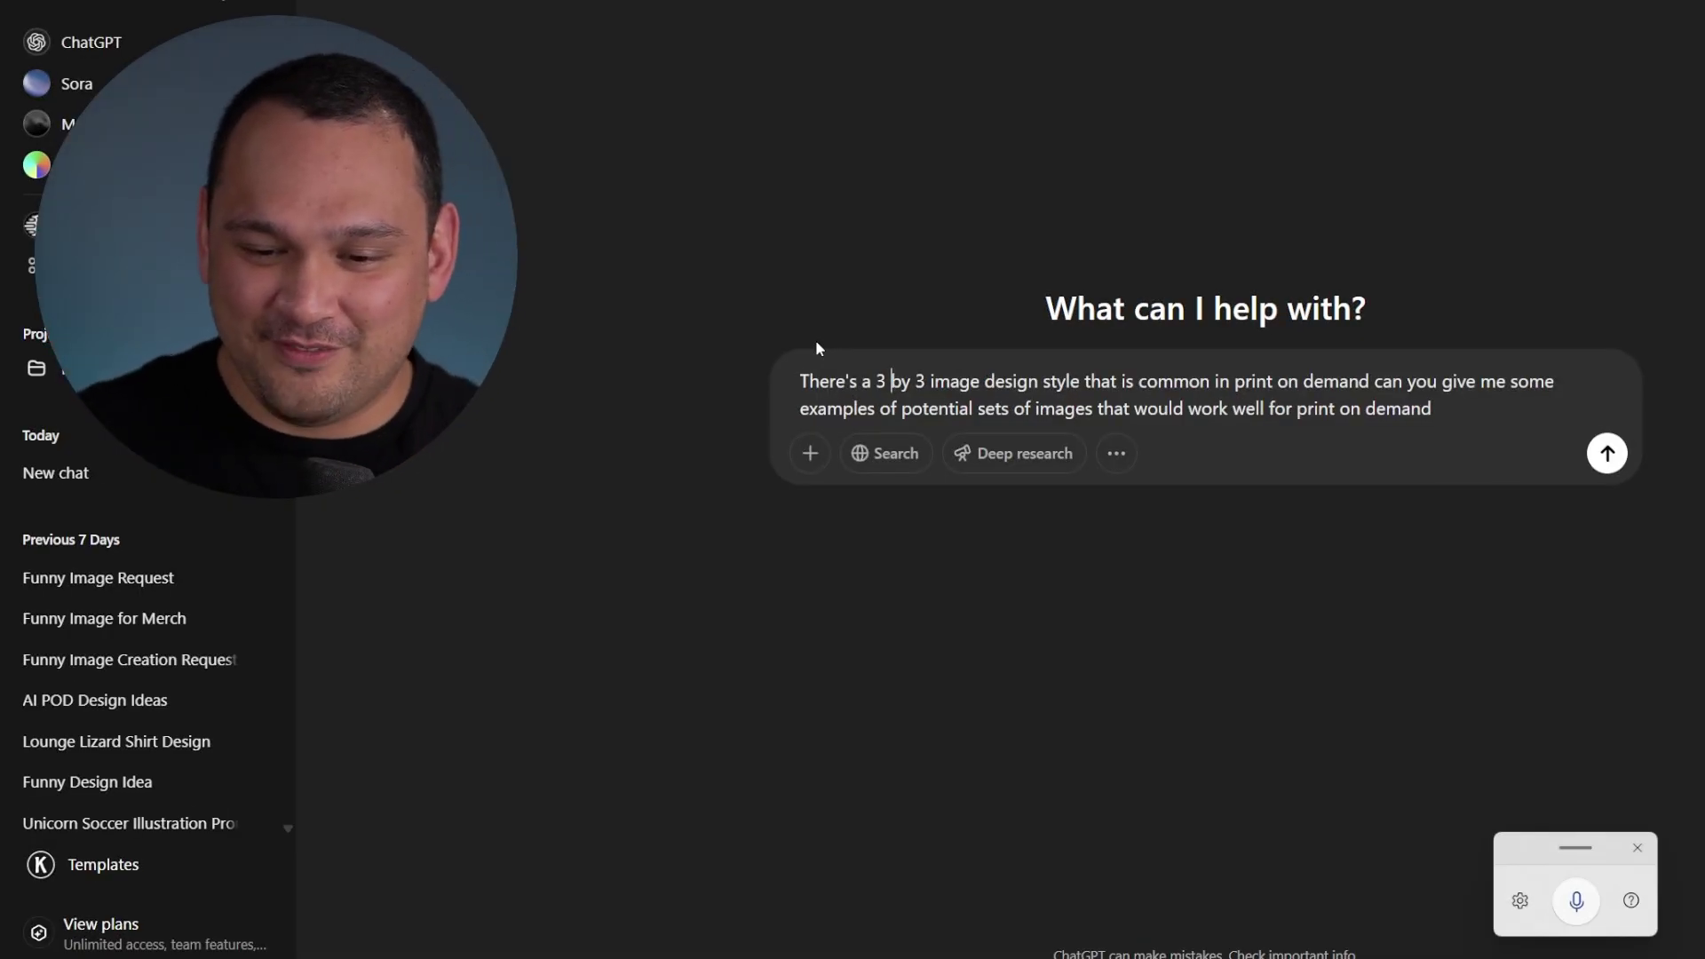
# Step: Send the 3x3 print-on-demand ideas request, then dictate a prompt for nine cute 2D vector dog breeds
pyautogui.click(1607, 453)
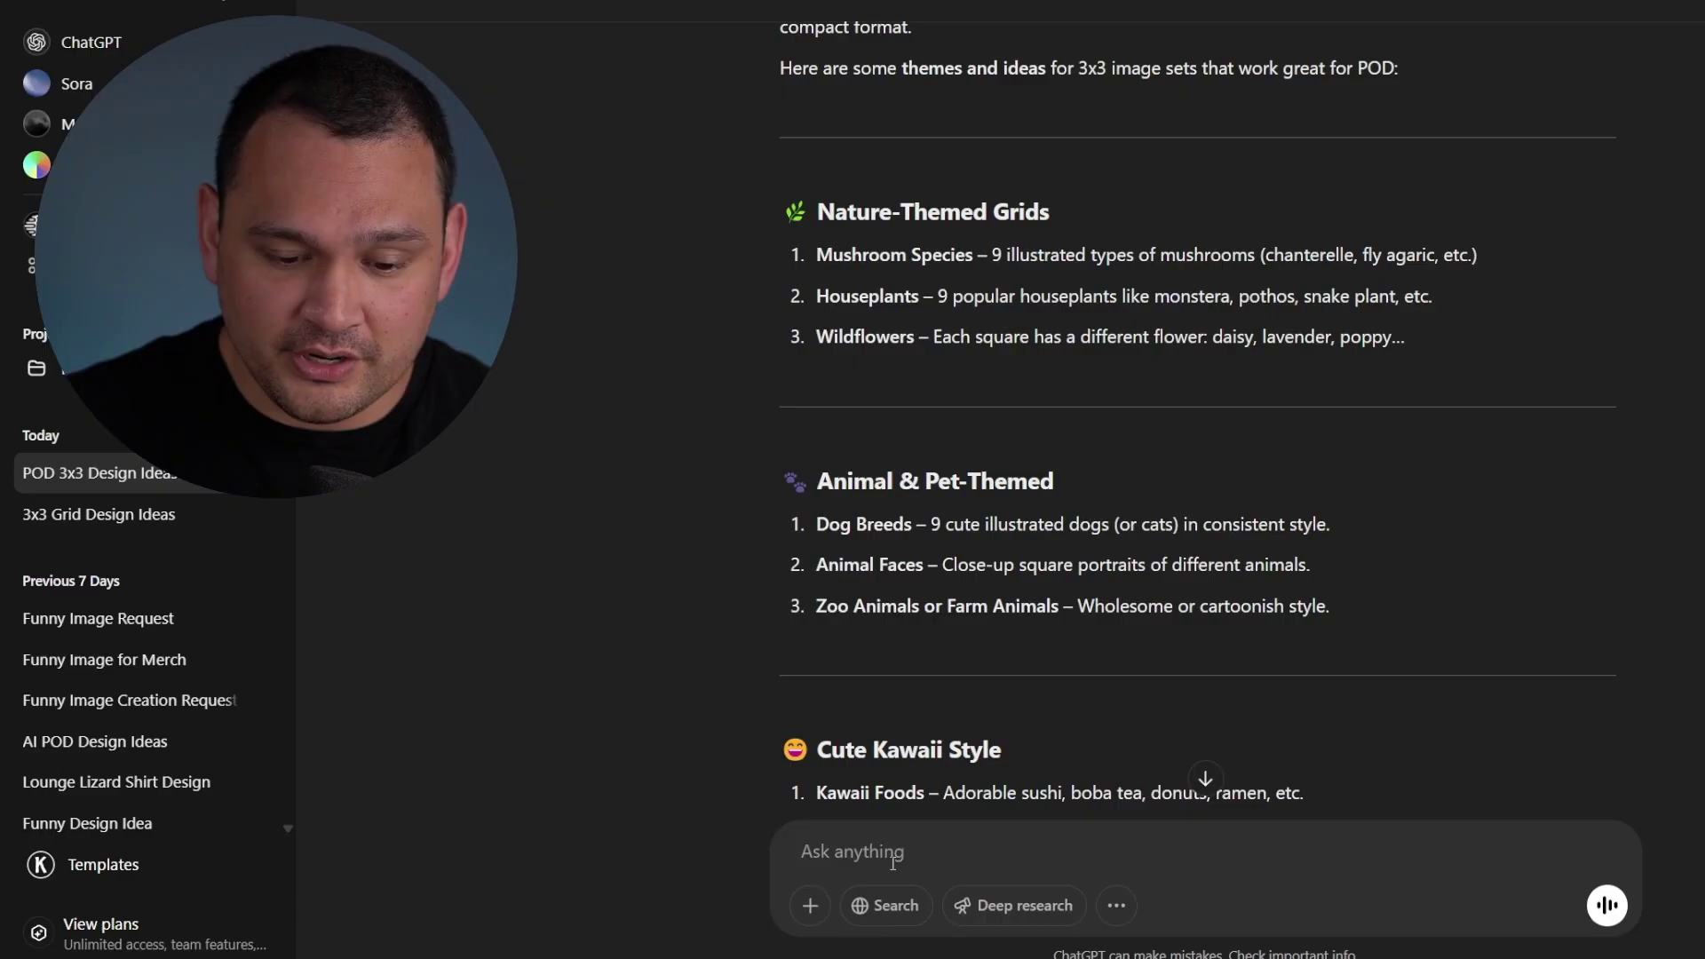
pyautogui.press('super+h')
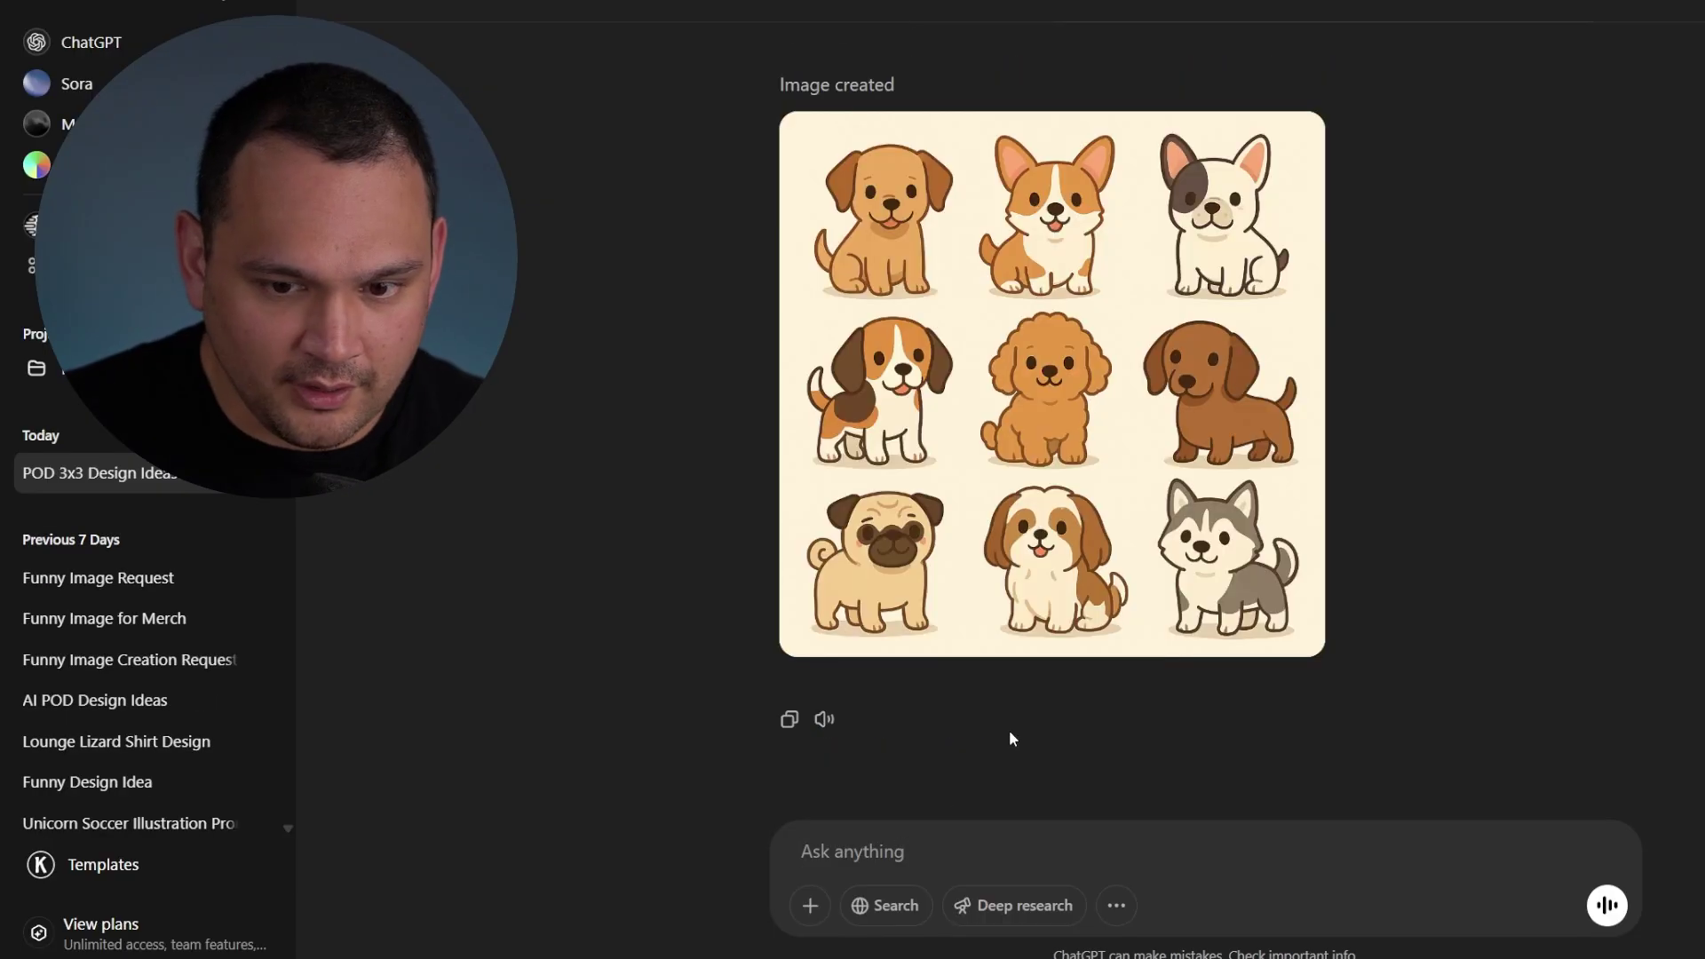
pyautogui.scroll(9, 1013, 739)
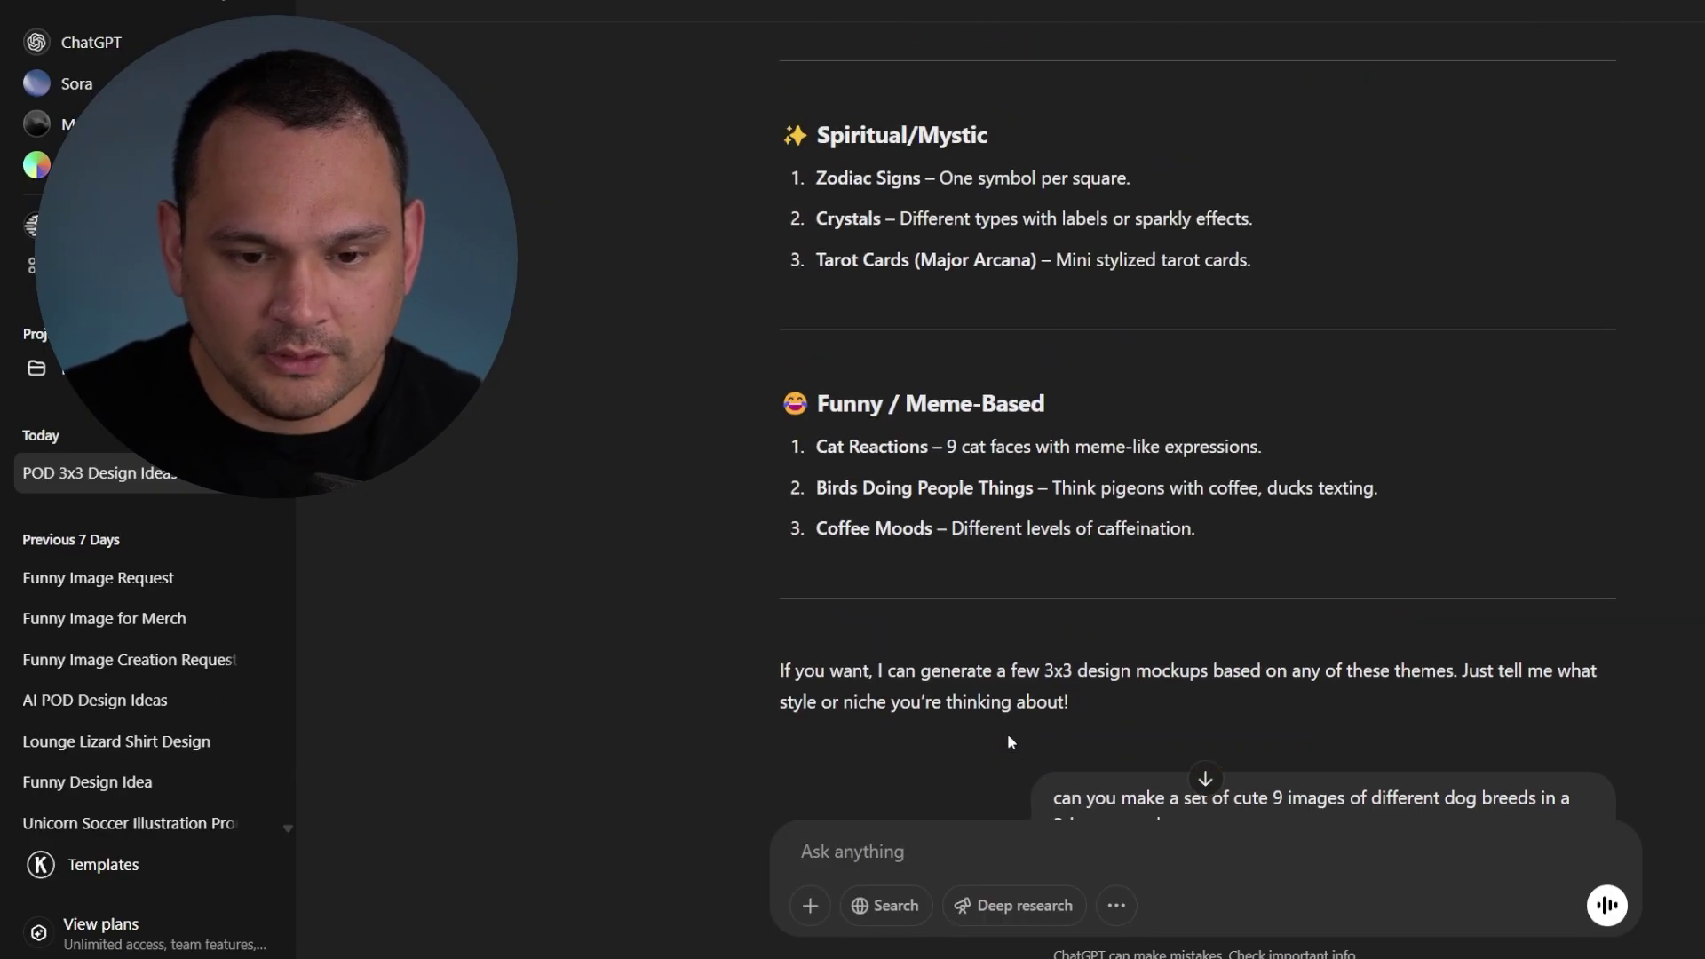
pyautogui.scroll(-5, 1161, 680)
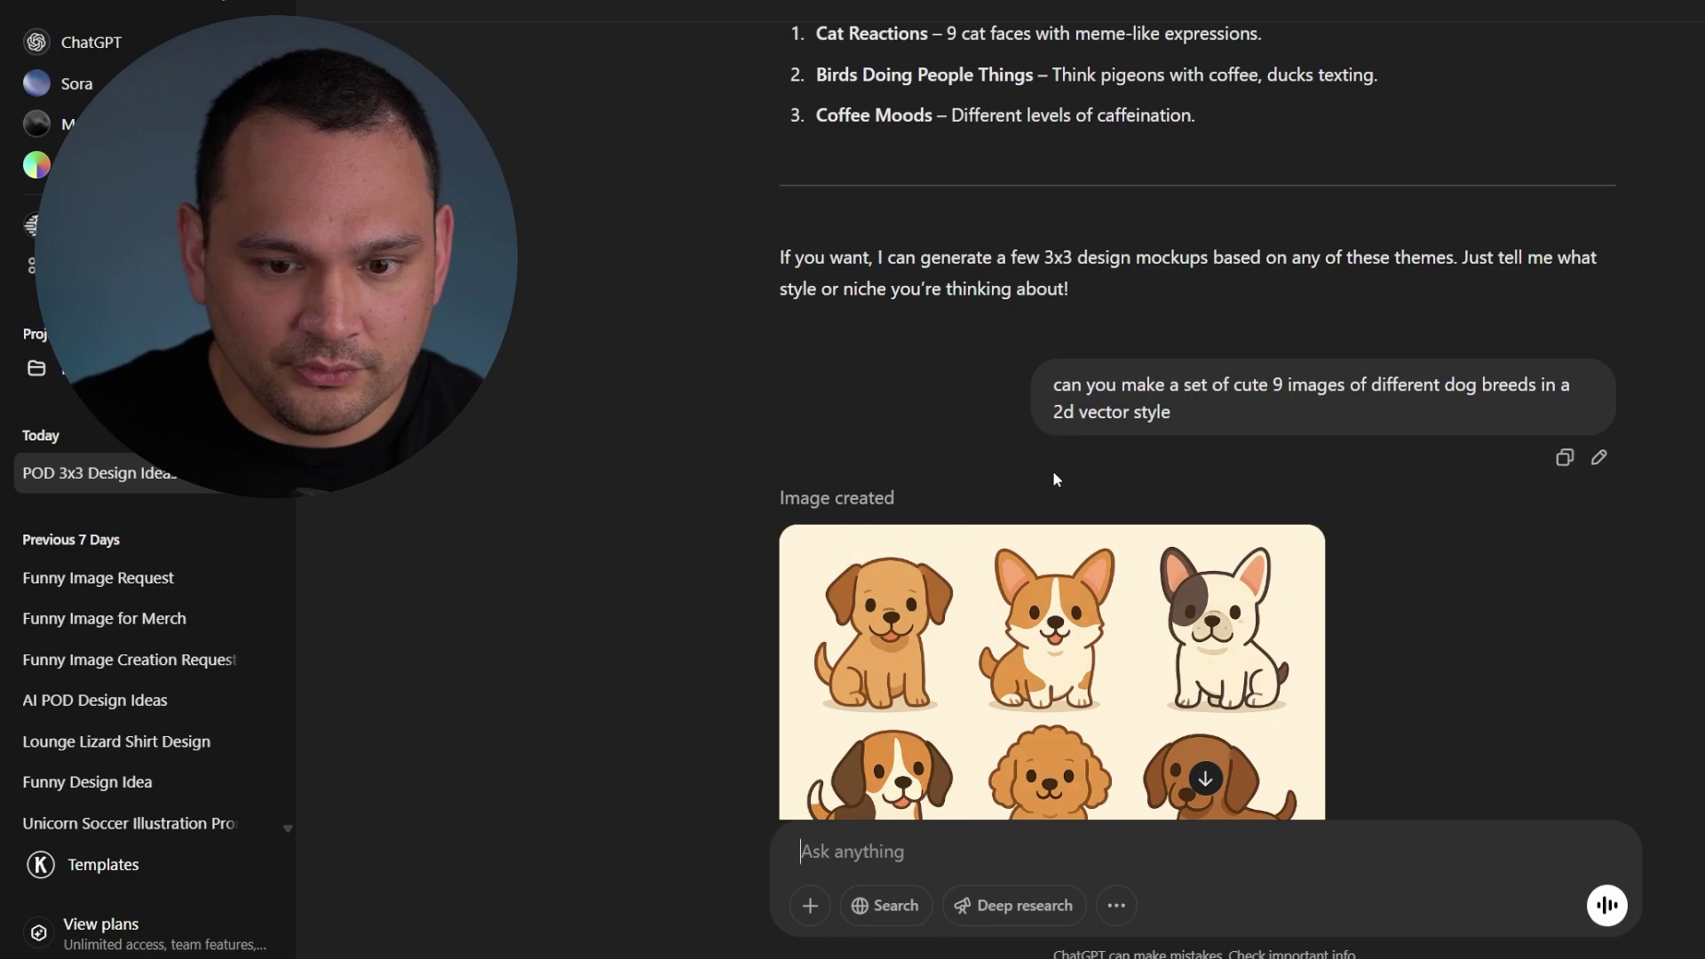
# Step: Send the nine cheese emotions request and reply 'go ahead' to generate the image
pyautogui.write('can you give me an example of 9 different types of cheeses with different emotional expressions')
pyautogui.scroll(5, 1403, 477)
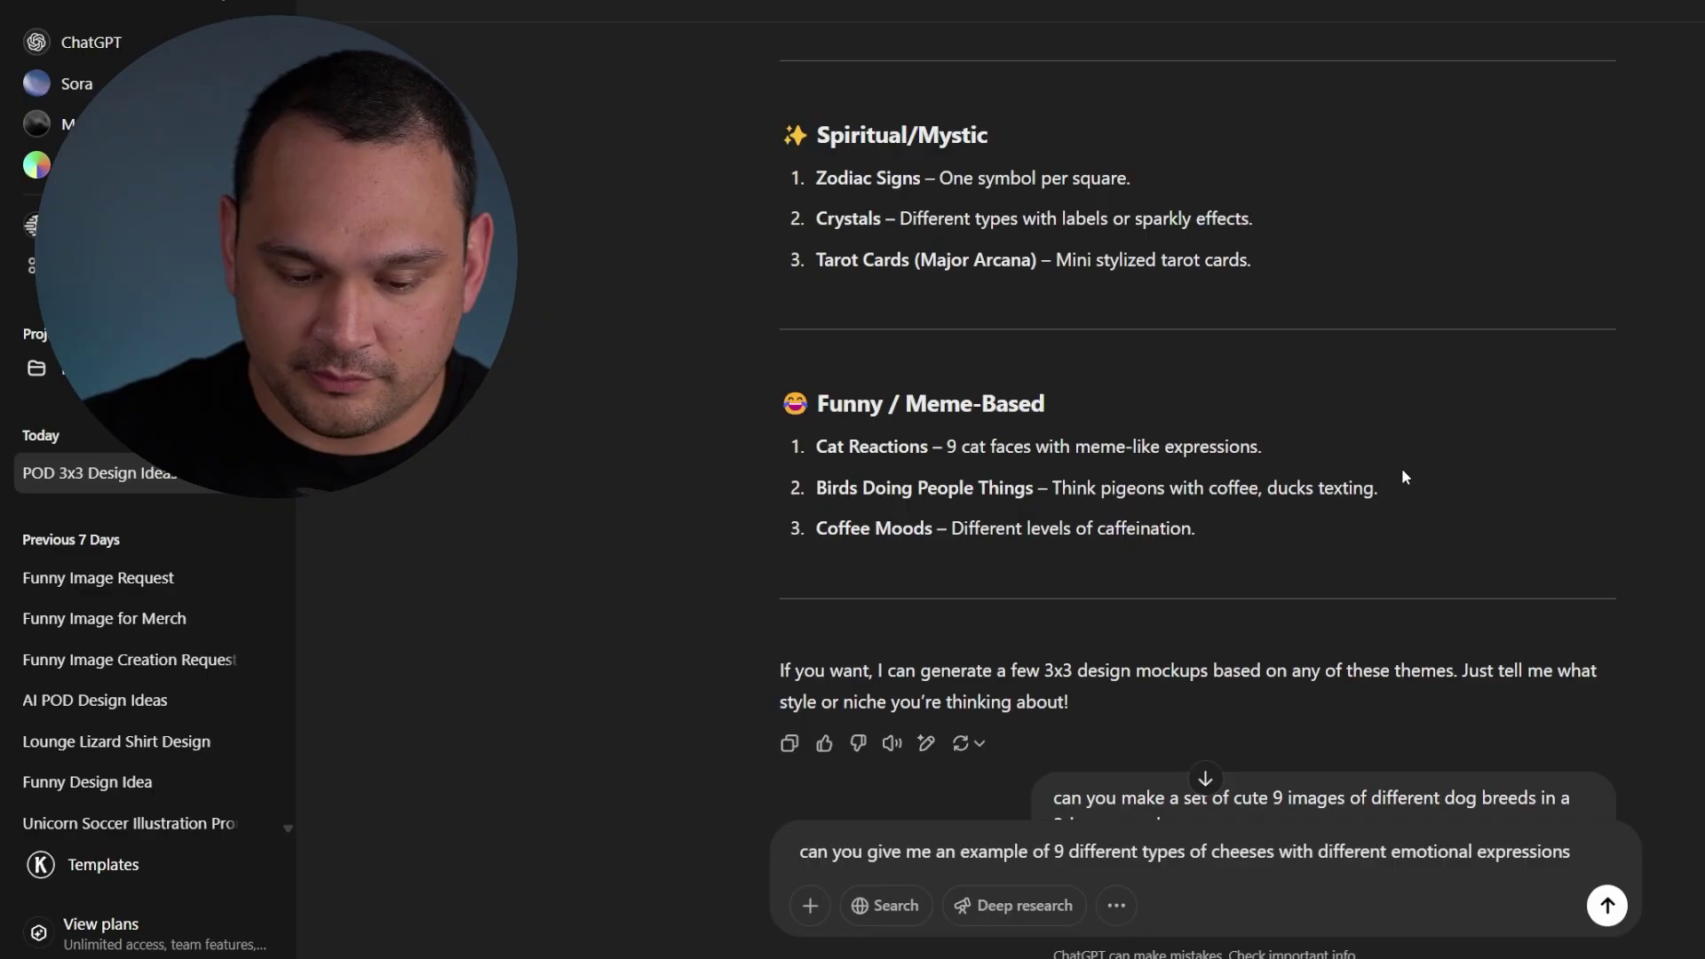
pyautogui.press('Return')
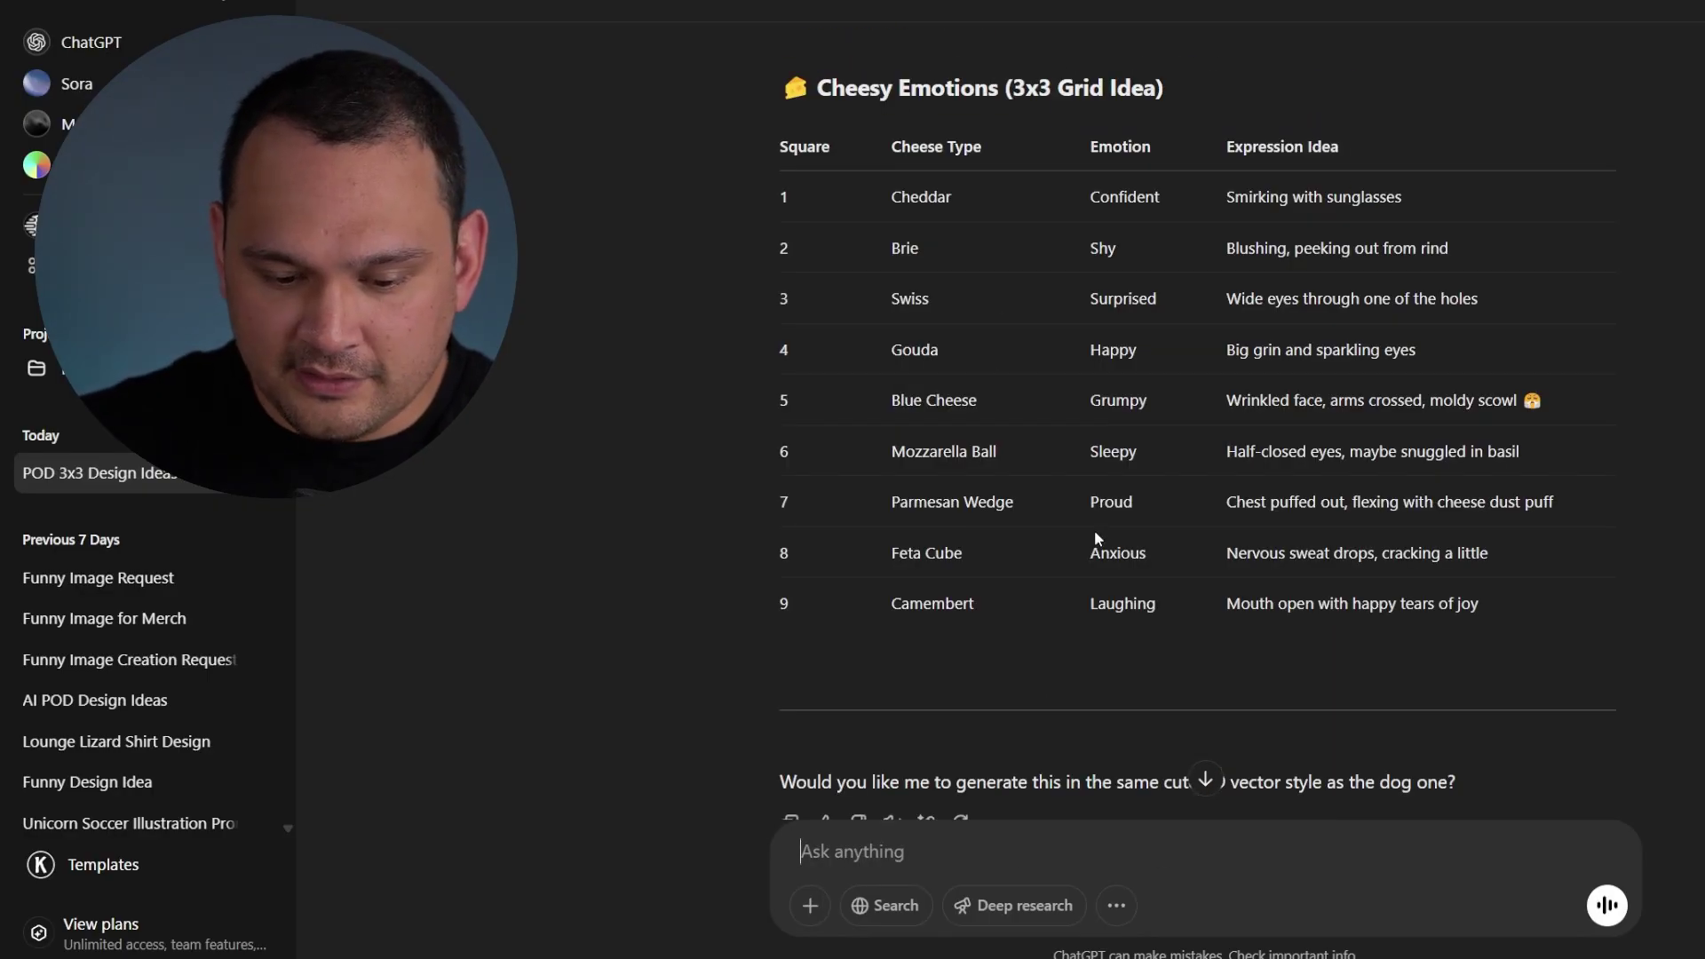
pyautogui.scroll(-1, 1094, 529)
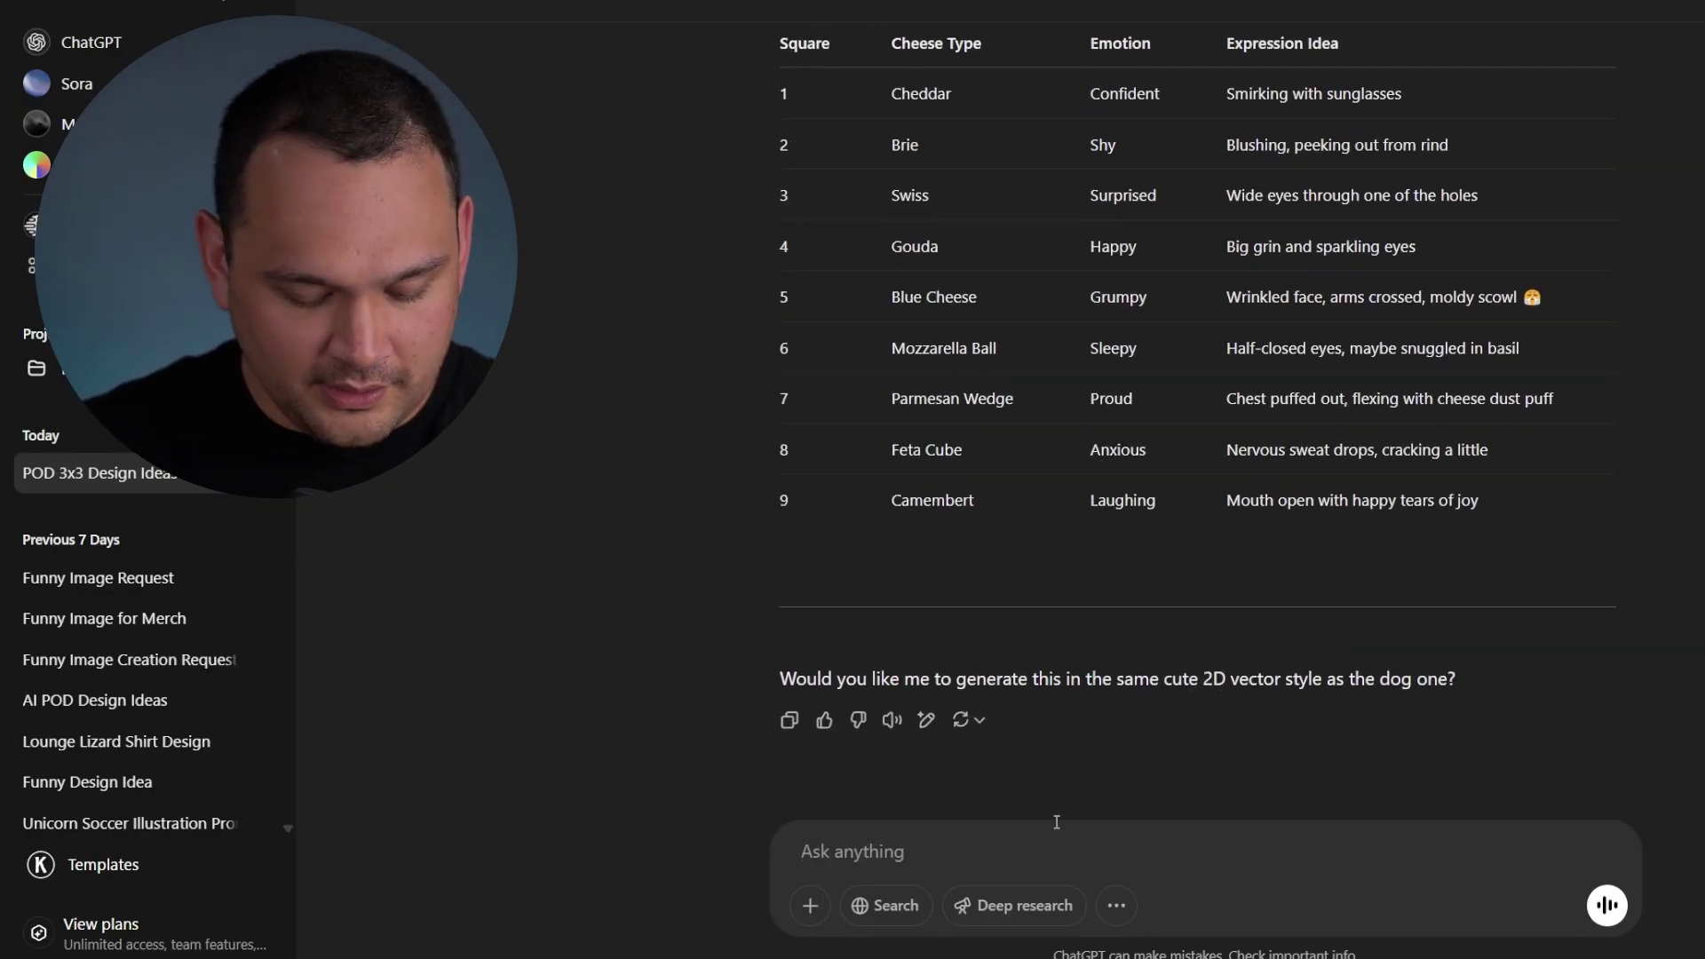
pyautogui.write('go ahead')
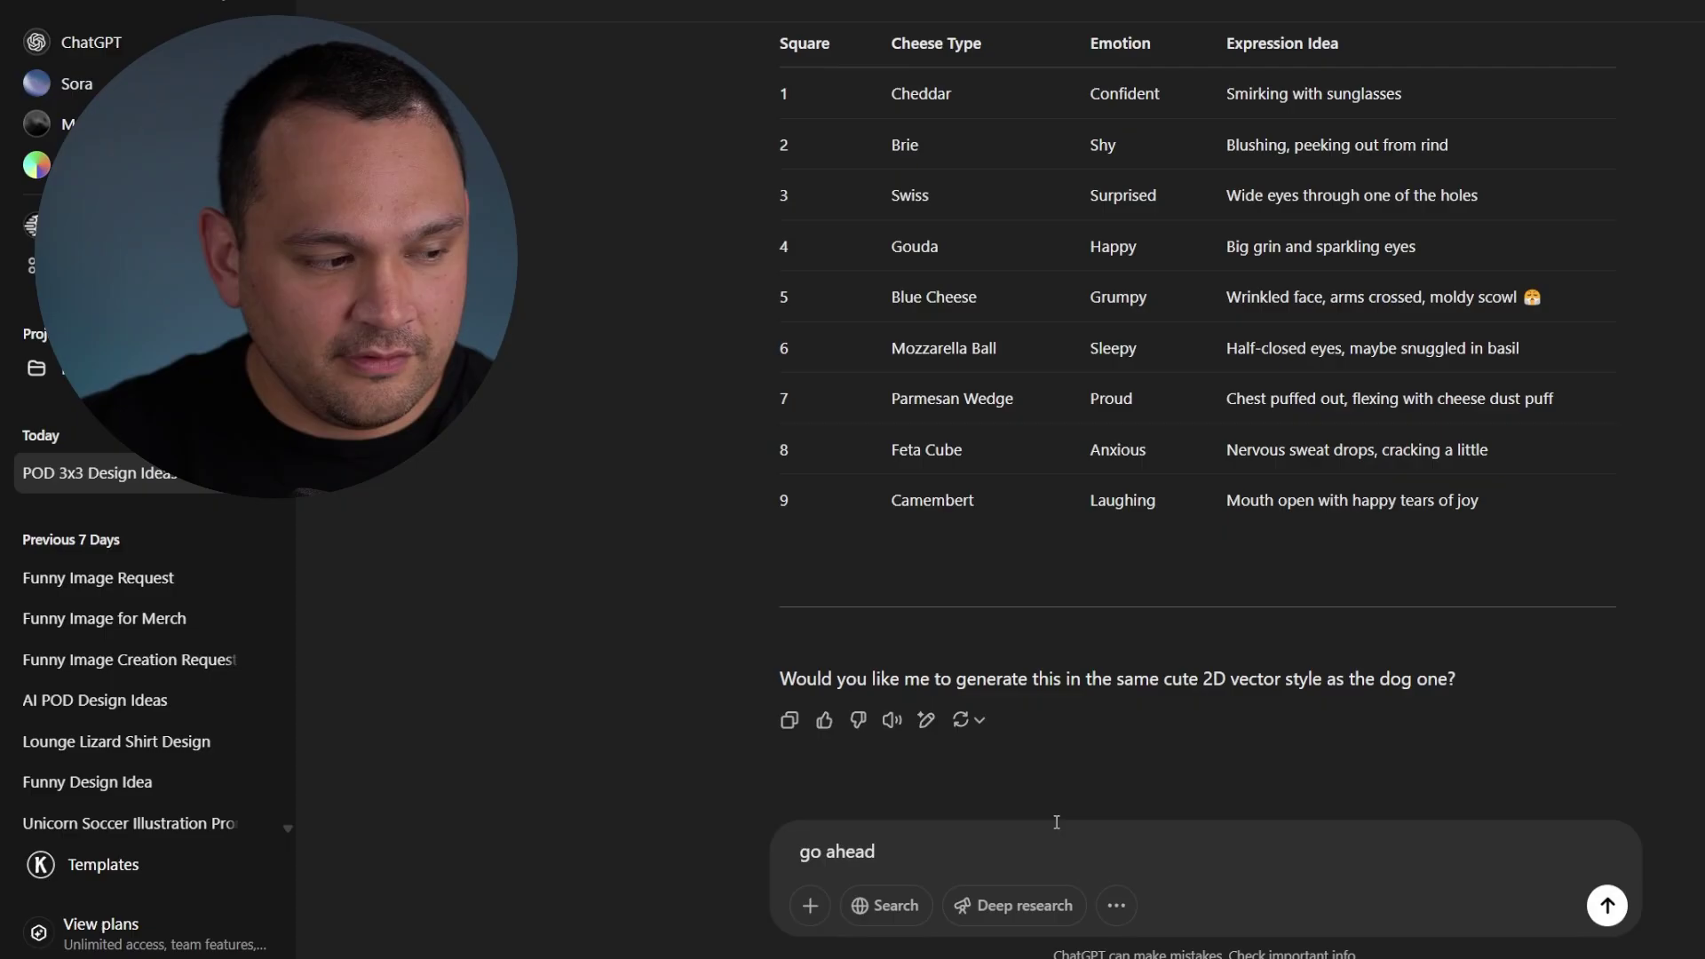
pyautogui.press('Return')
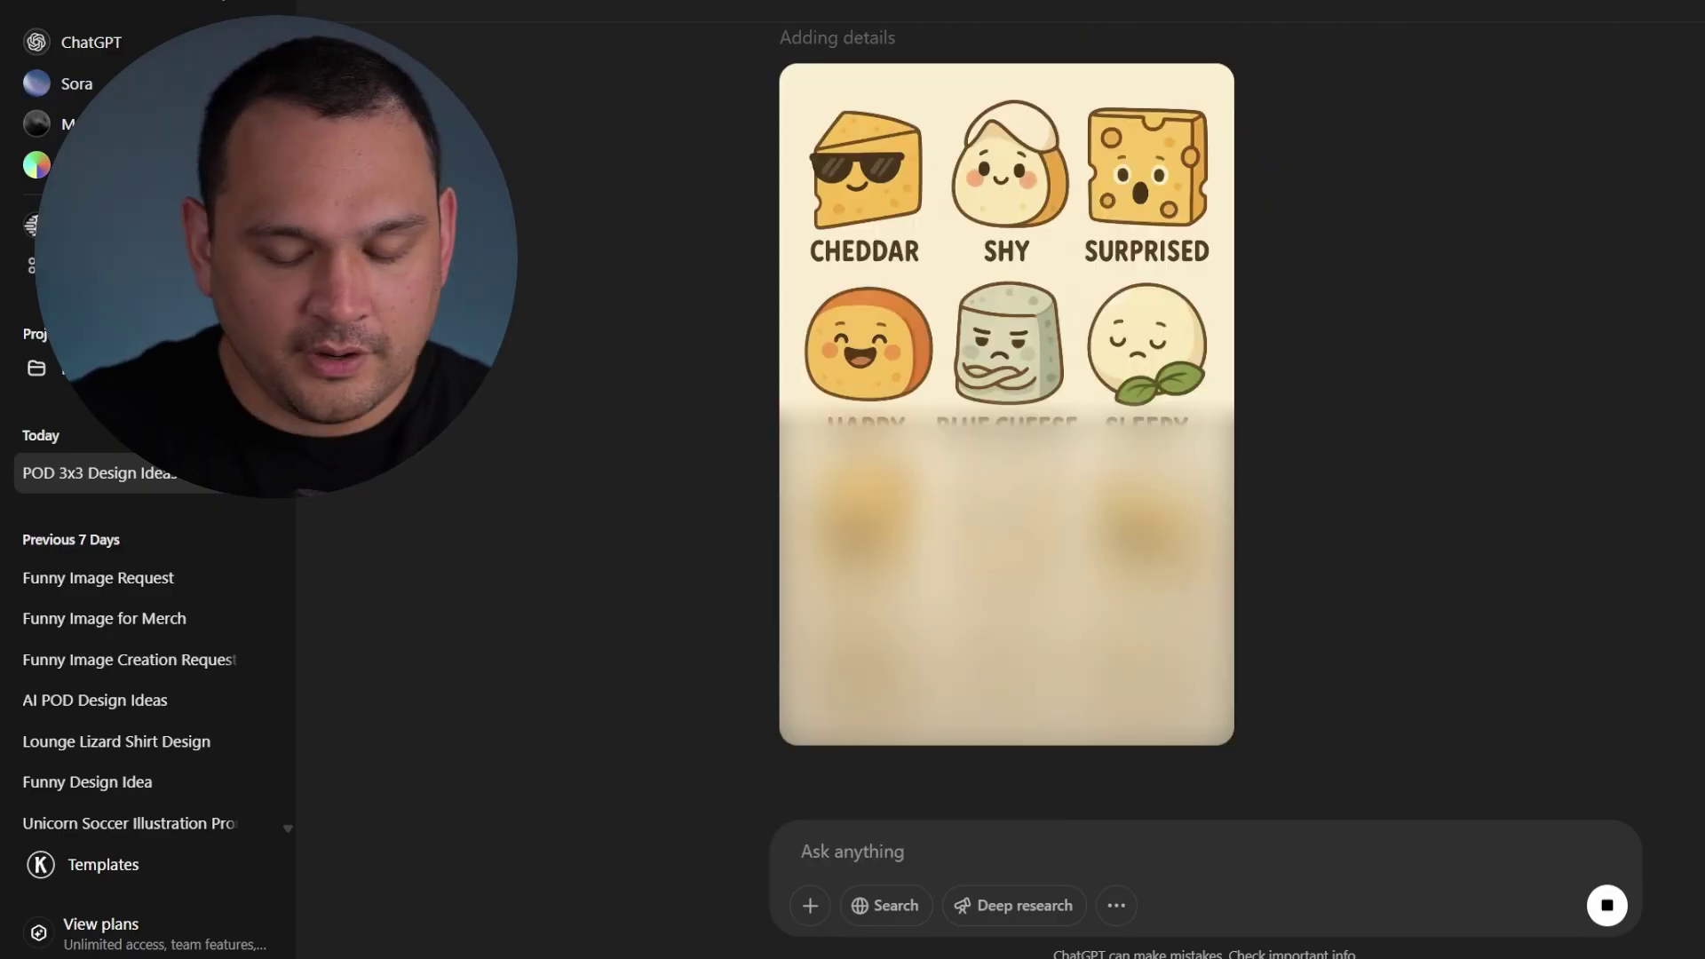
# Step: Stop the labelled cheese image and request a cheese grid without any words
pyautogui.click(1608, 906)
pyautogui.click(1302, 845)
pyautogui.write('Do the cheese design but without words incorporated into it')
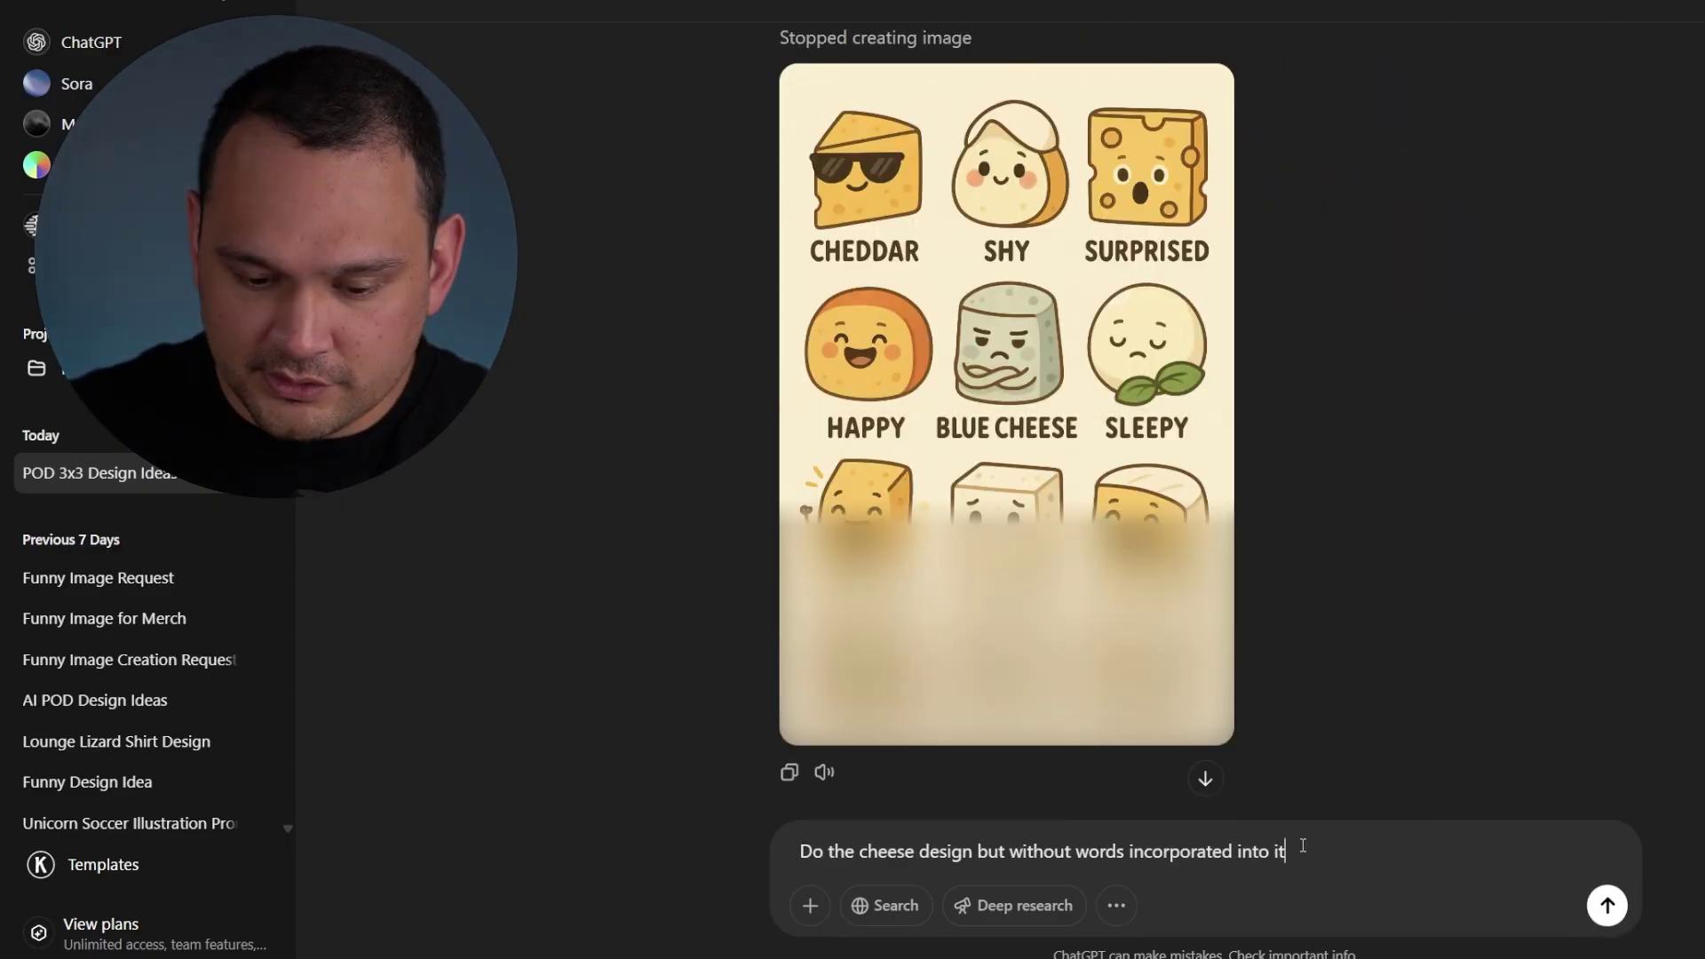
pyautogui.click(1607, 906)
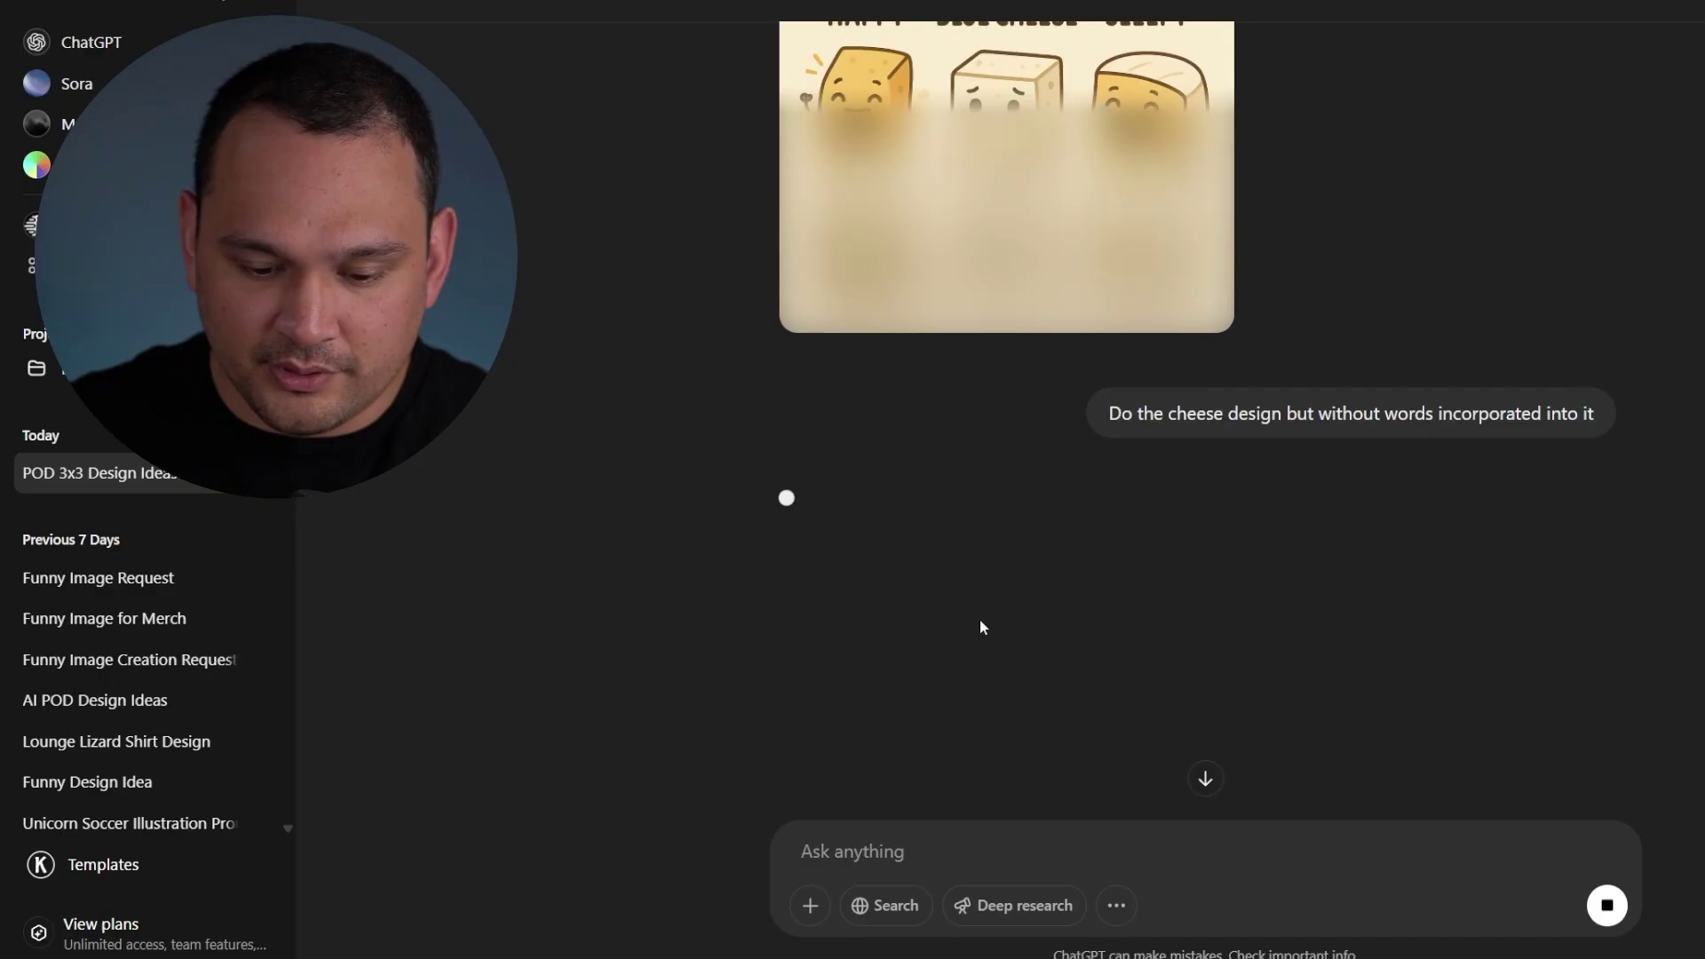
pyautogui.scroll(15, 1353, 510)
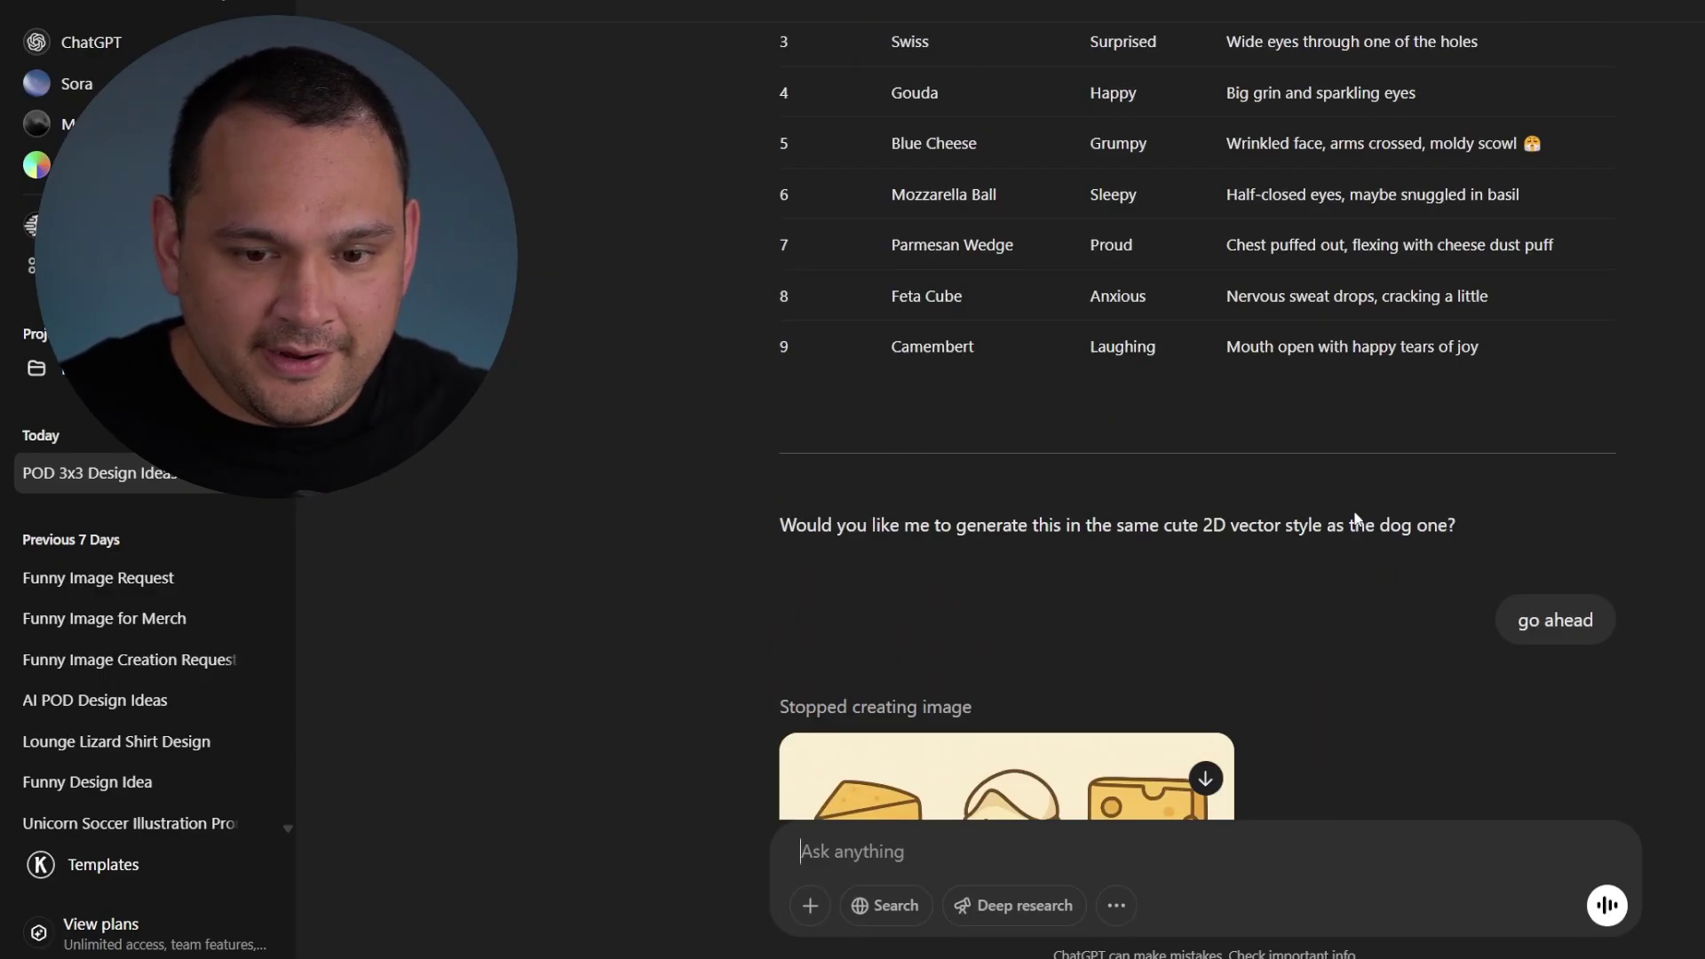
pyautogui.scroll(2, 1356, 520)
pyautogui.scroll(-12, 1354, 515)
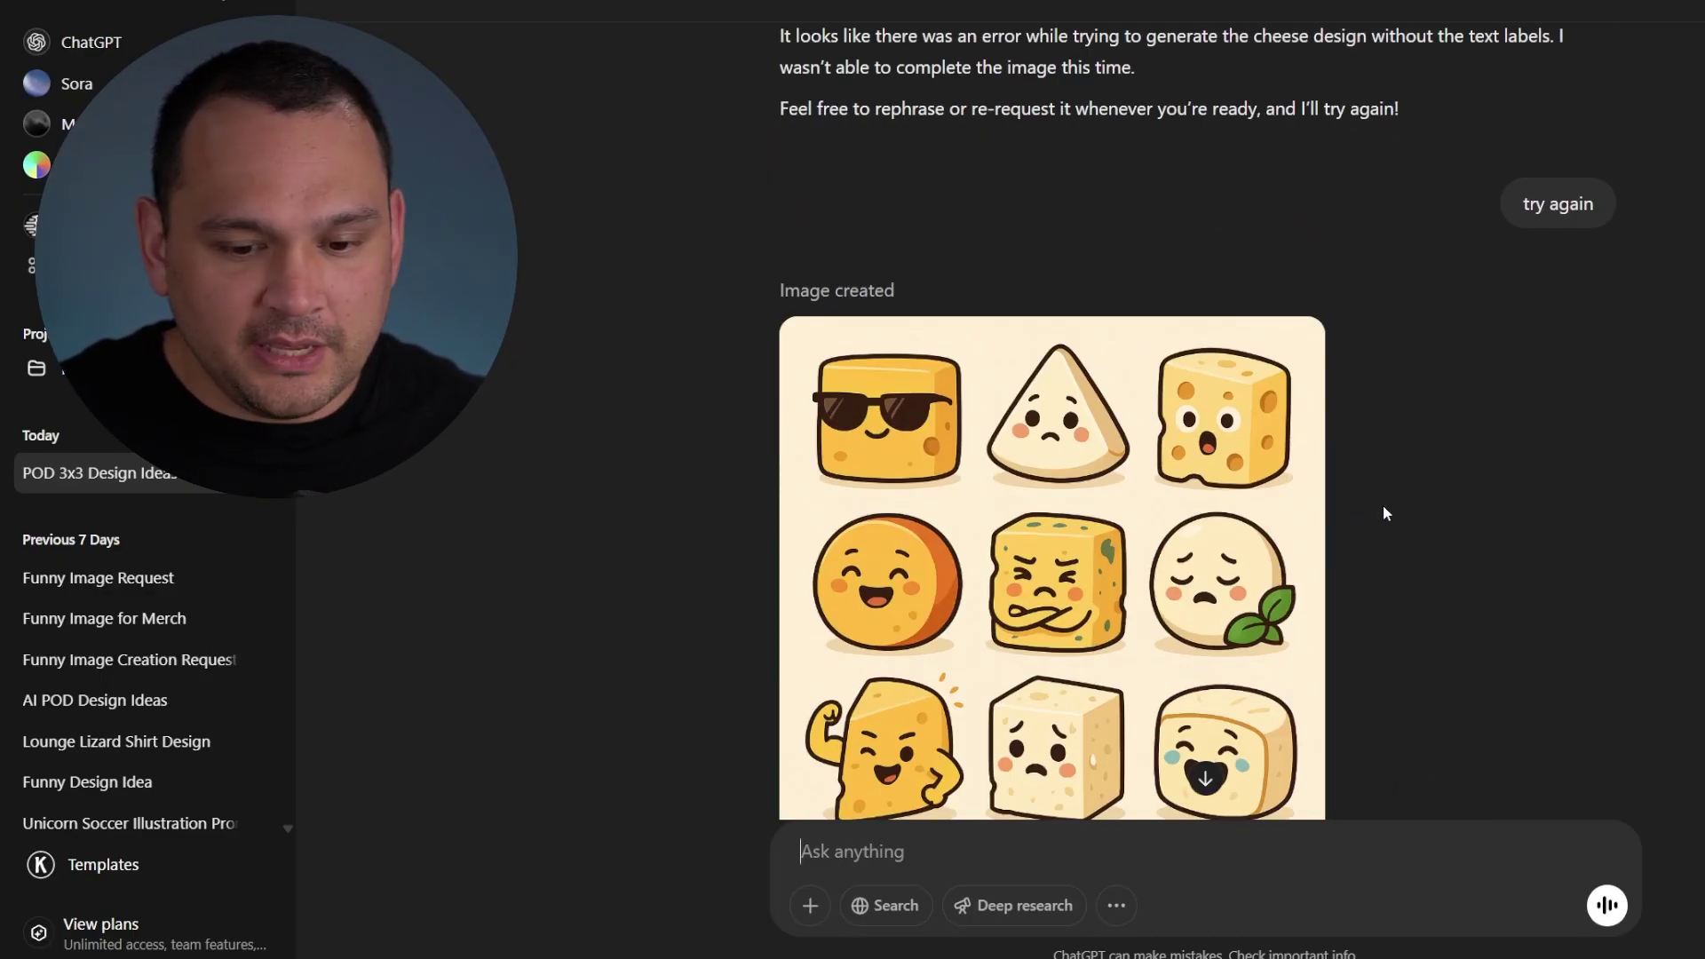
pyautogui.scroll(-2, 1384, 506)
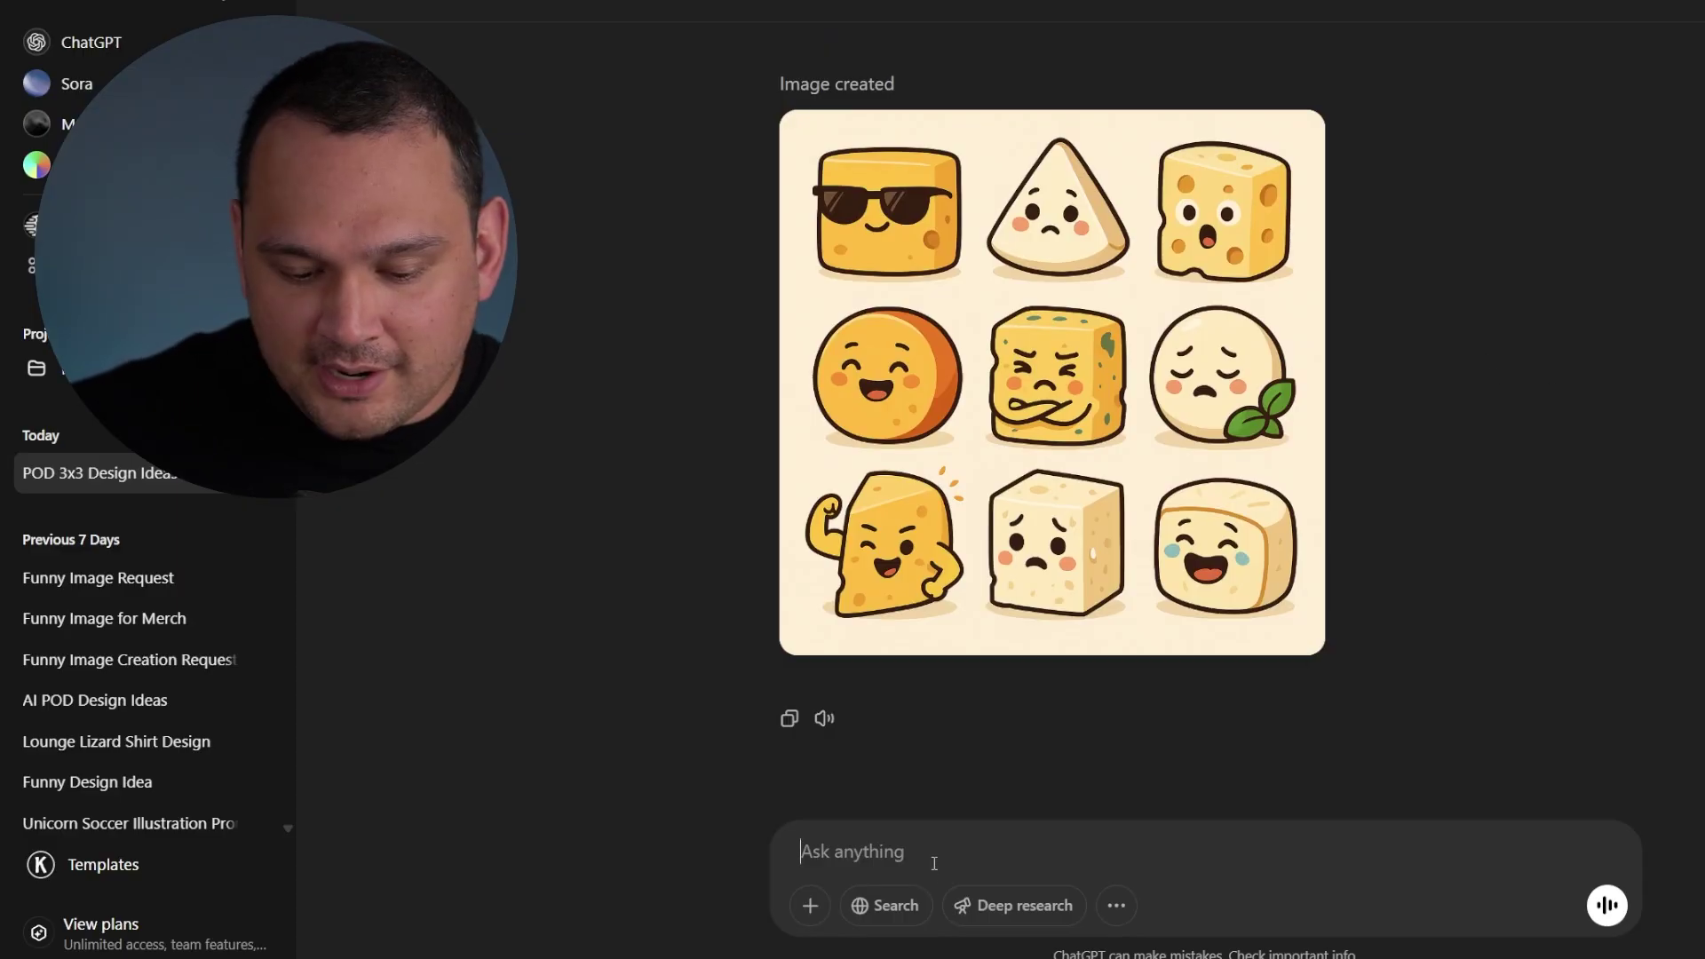
# Step: Send the boho wildflower 3x3 request and download the generated grid image
pyautogui.write('Can you do a 3x3 image set of different wildflowers in a boho style')
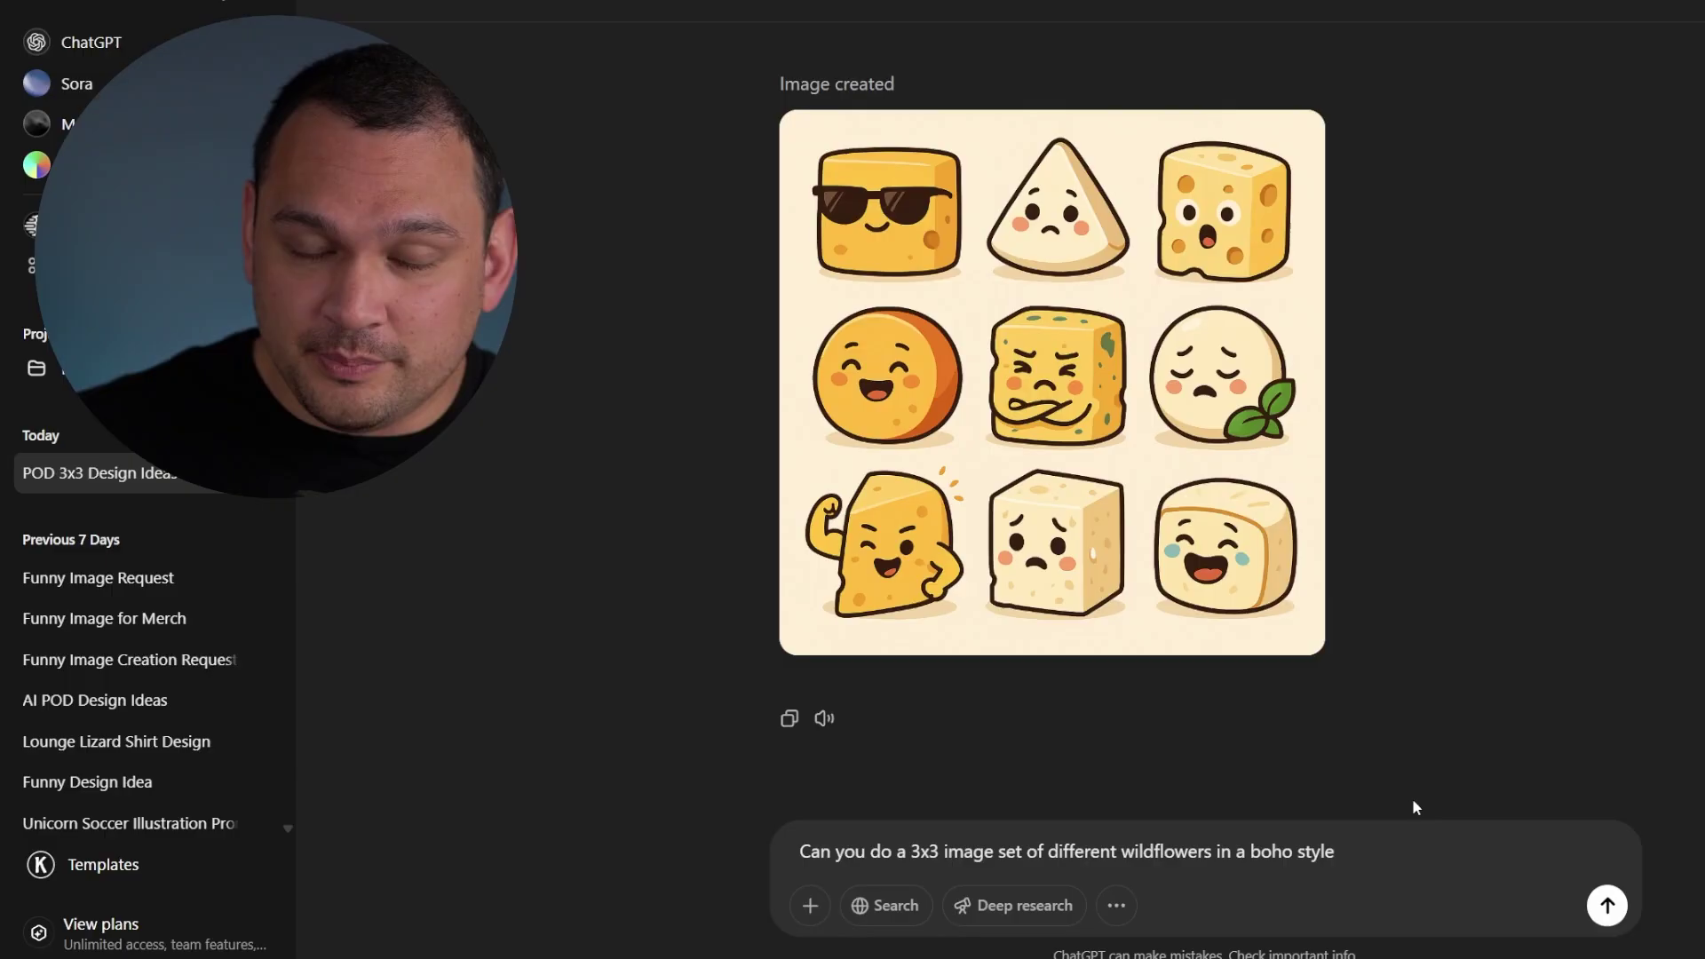
pyautogui.press('Return')
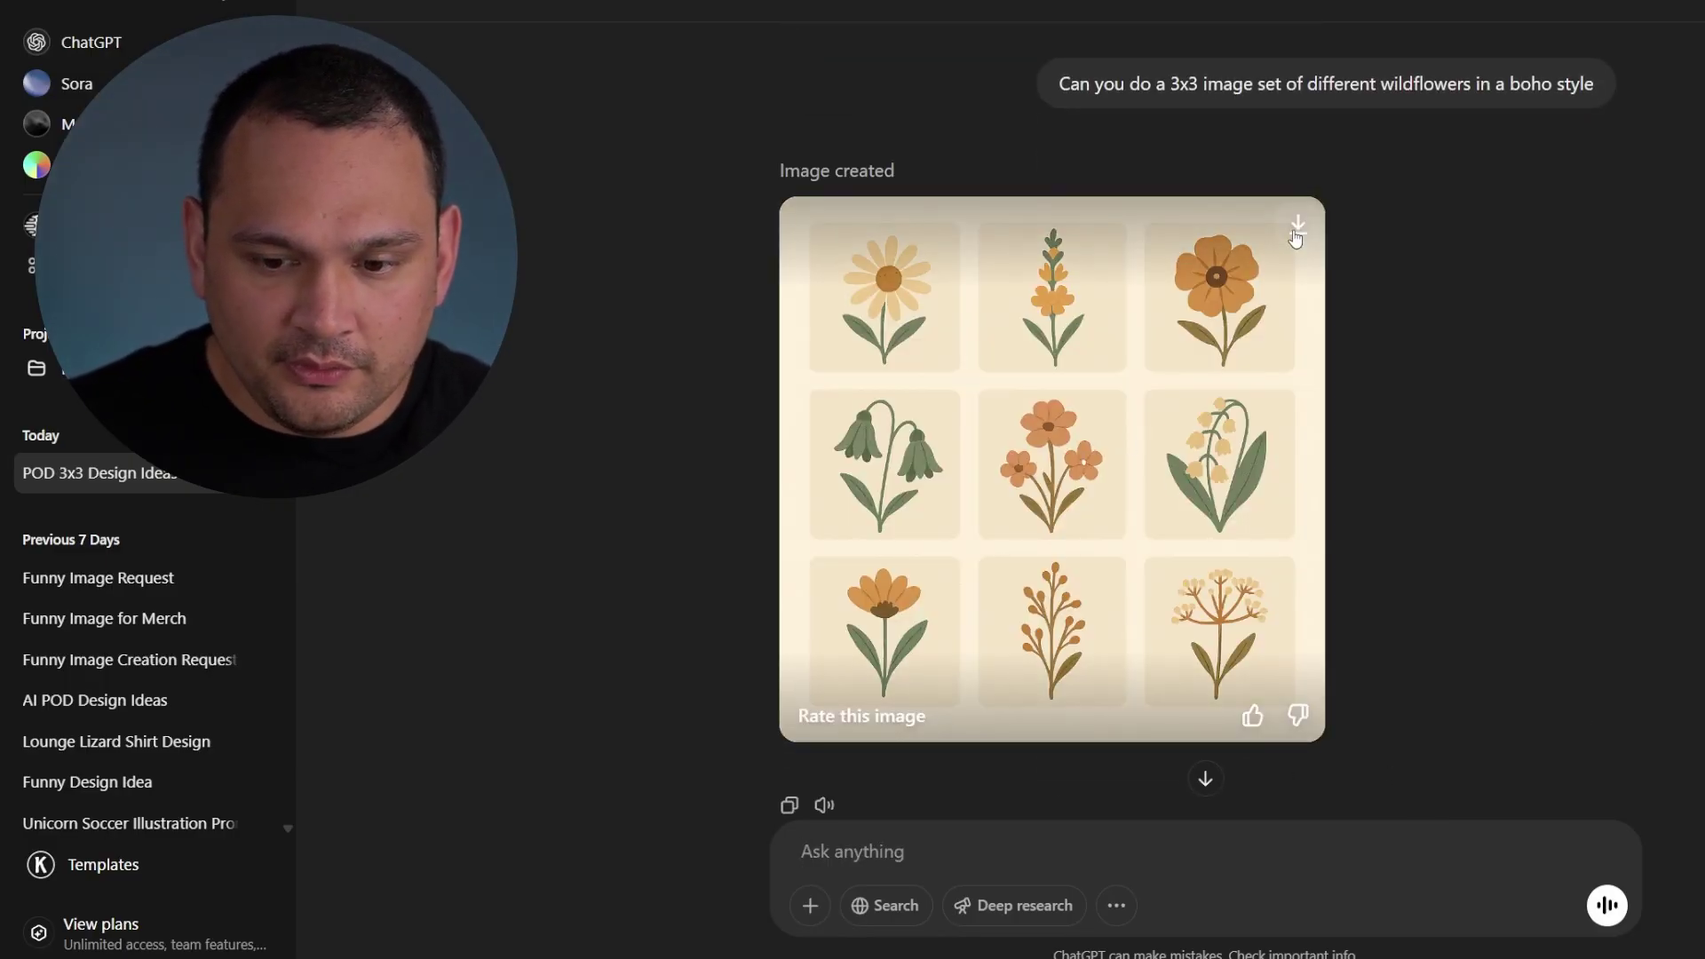
pyautogui.click(1298, 229)
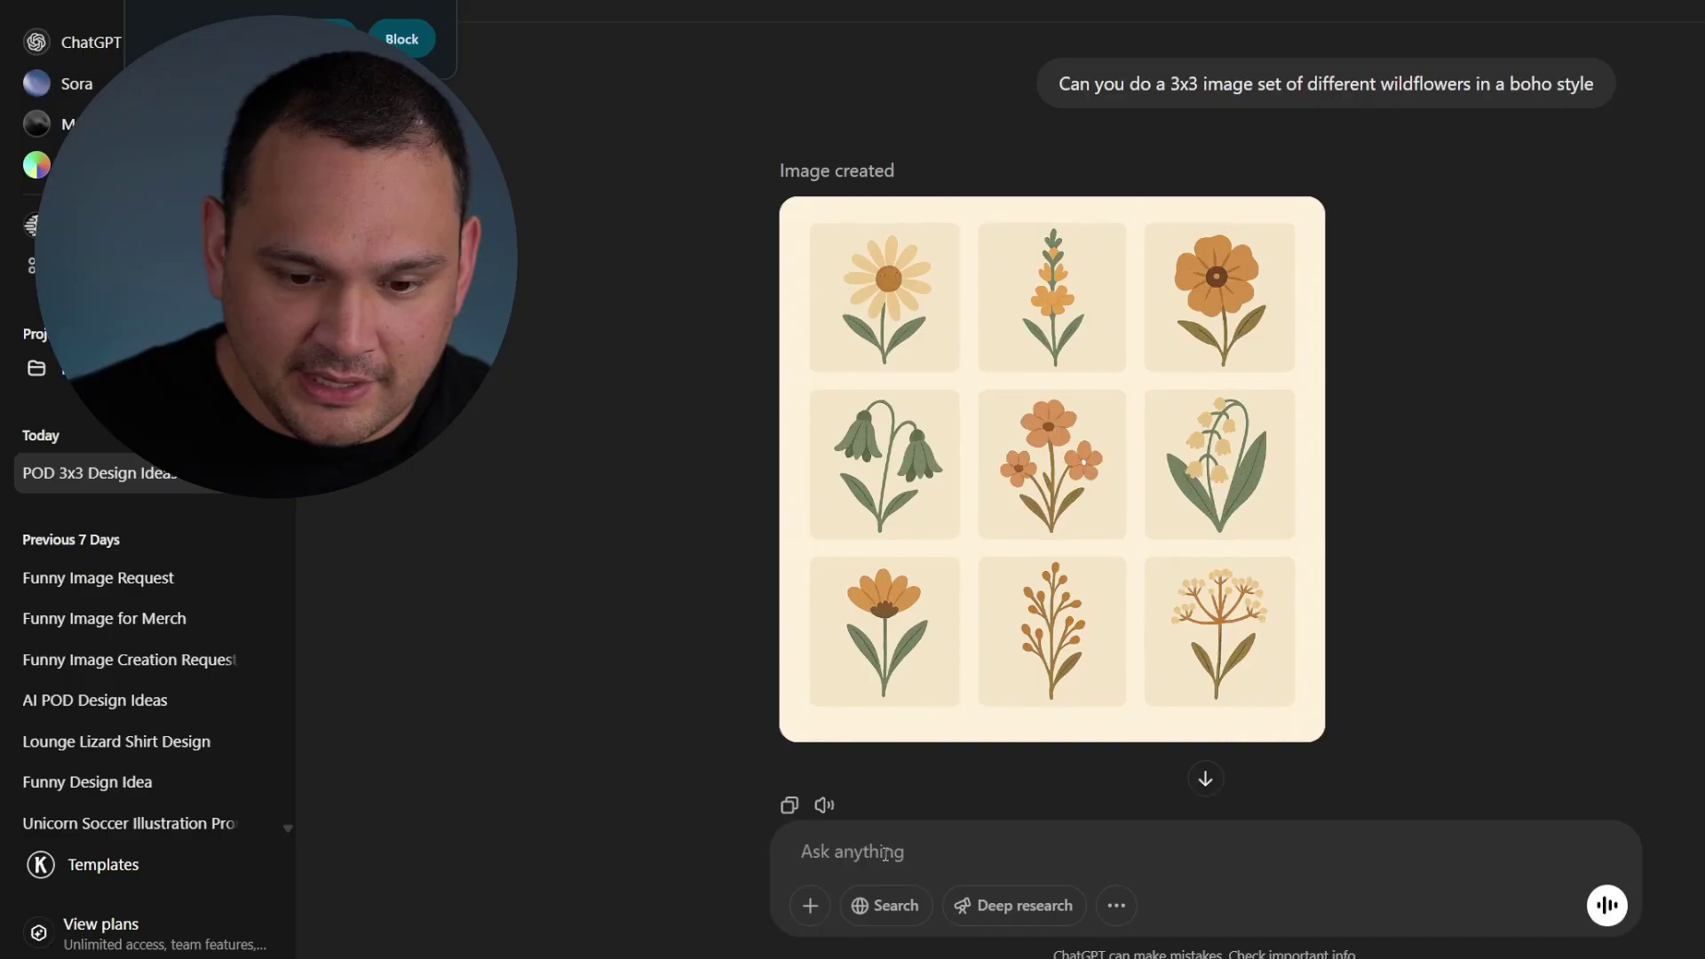
# Step: Request a more detailed flower version with no backgrounds behind the flowers
pyautogui.write('Can you make this have more detail and remove the backgrounds from the individual flowers')
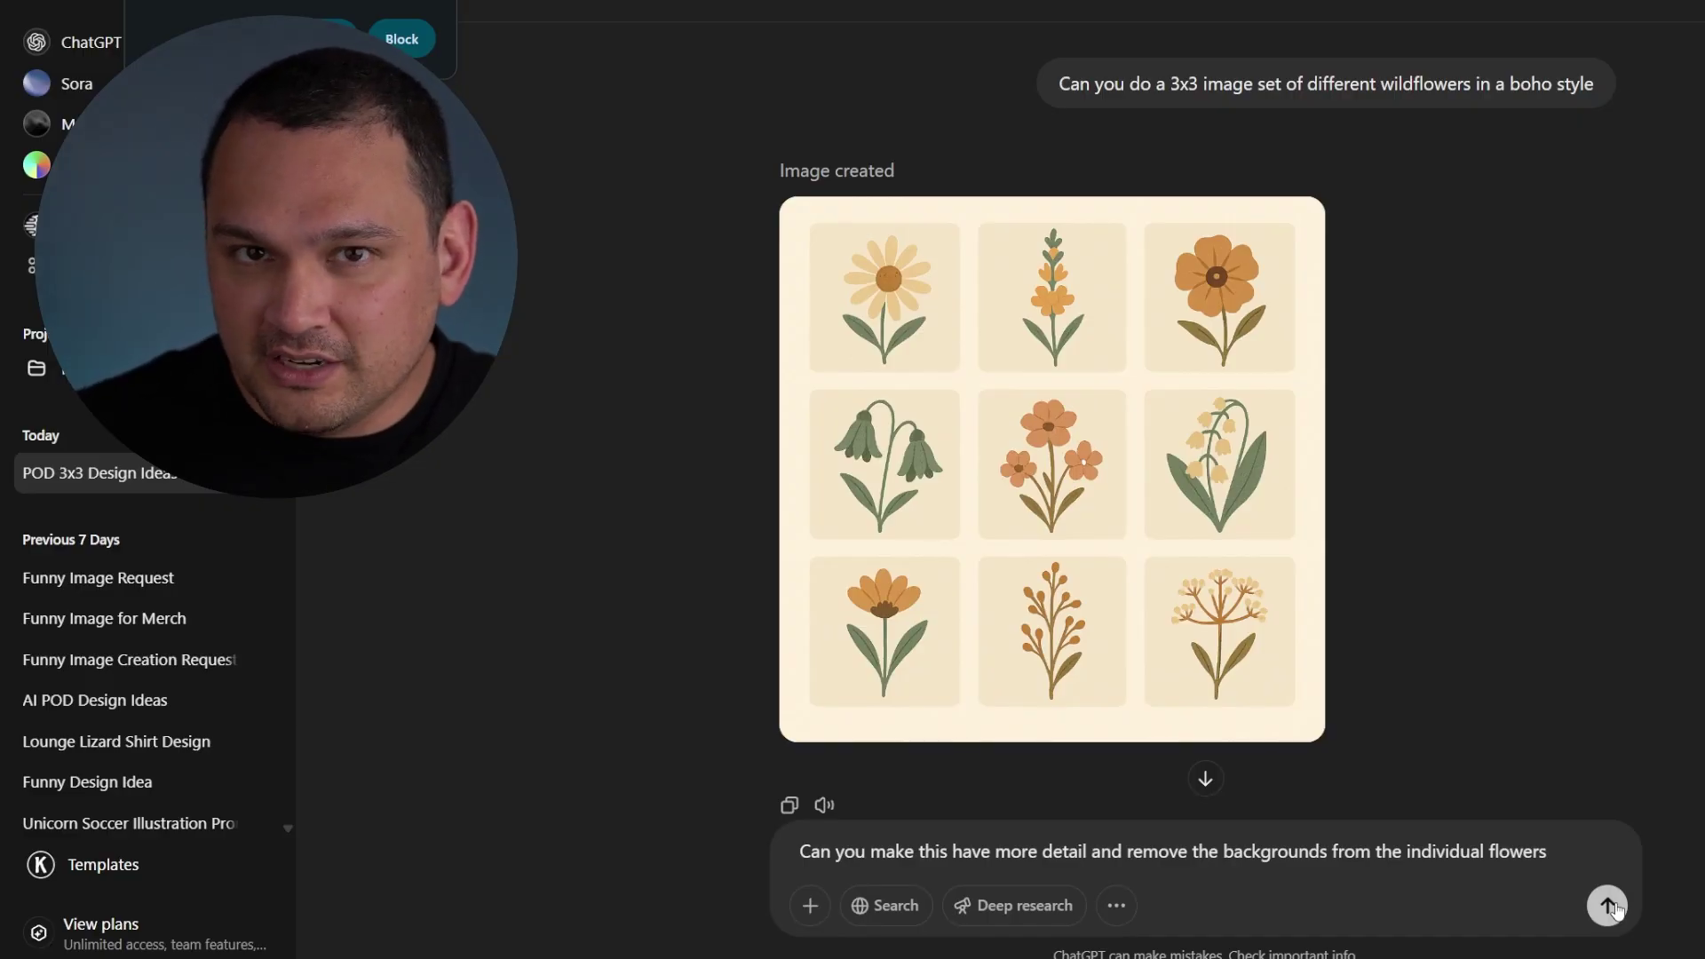
pyautogui.click(1608, 905)
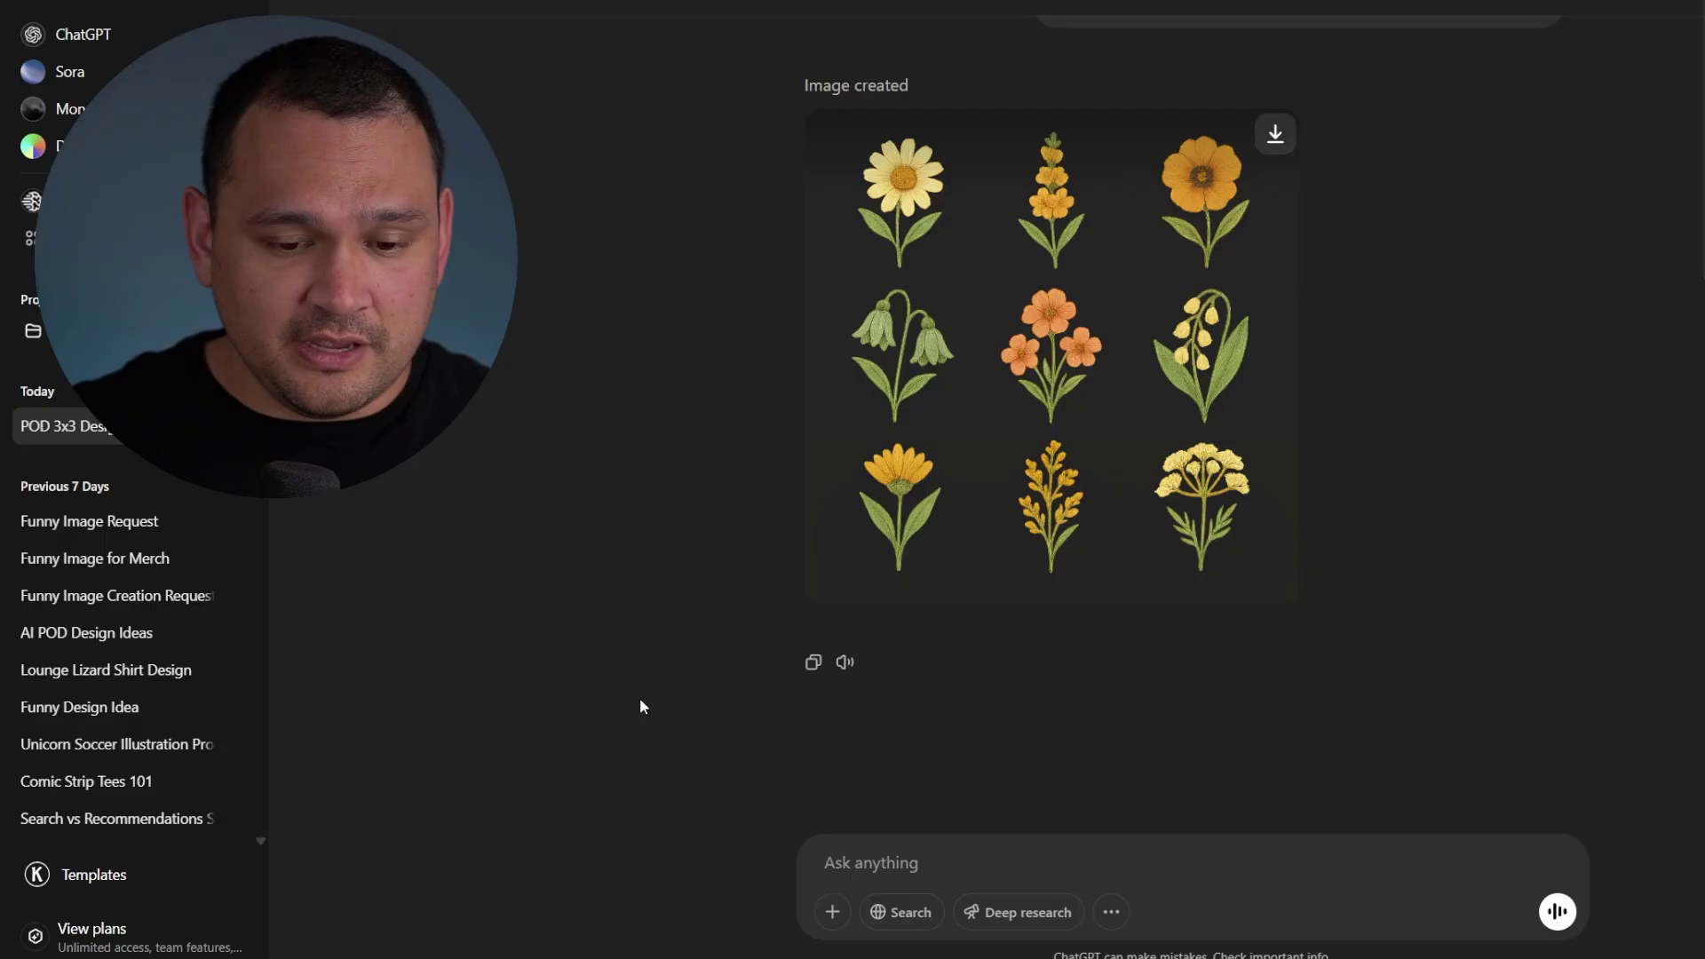
pyautogui.scroll(15, 640, 706)
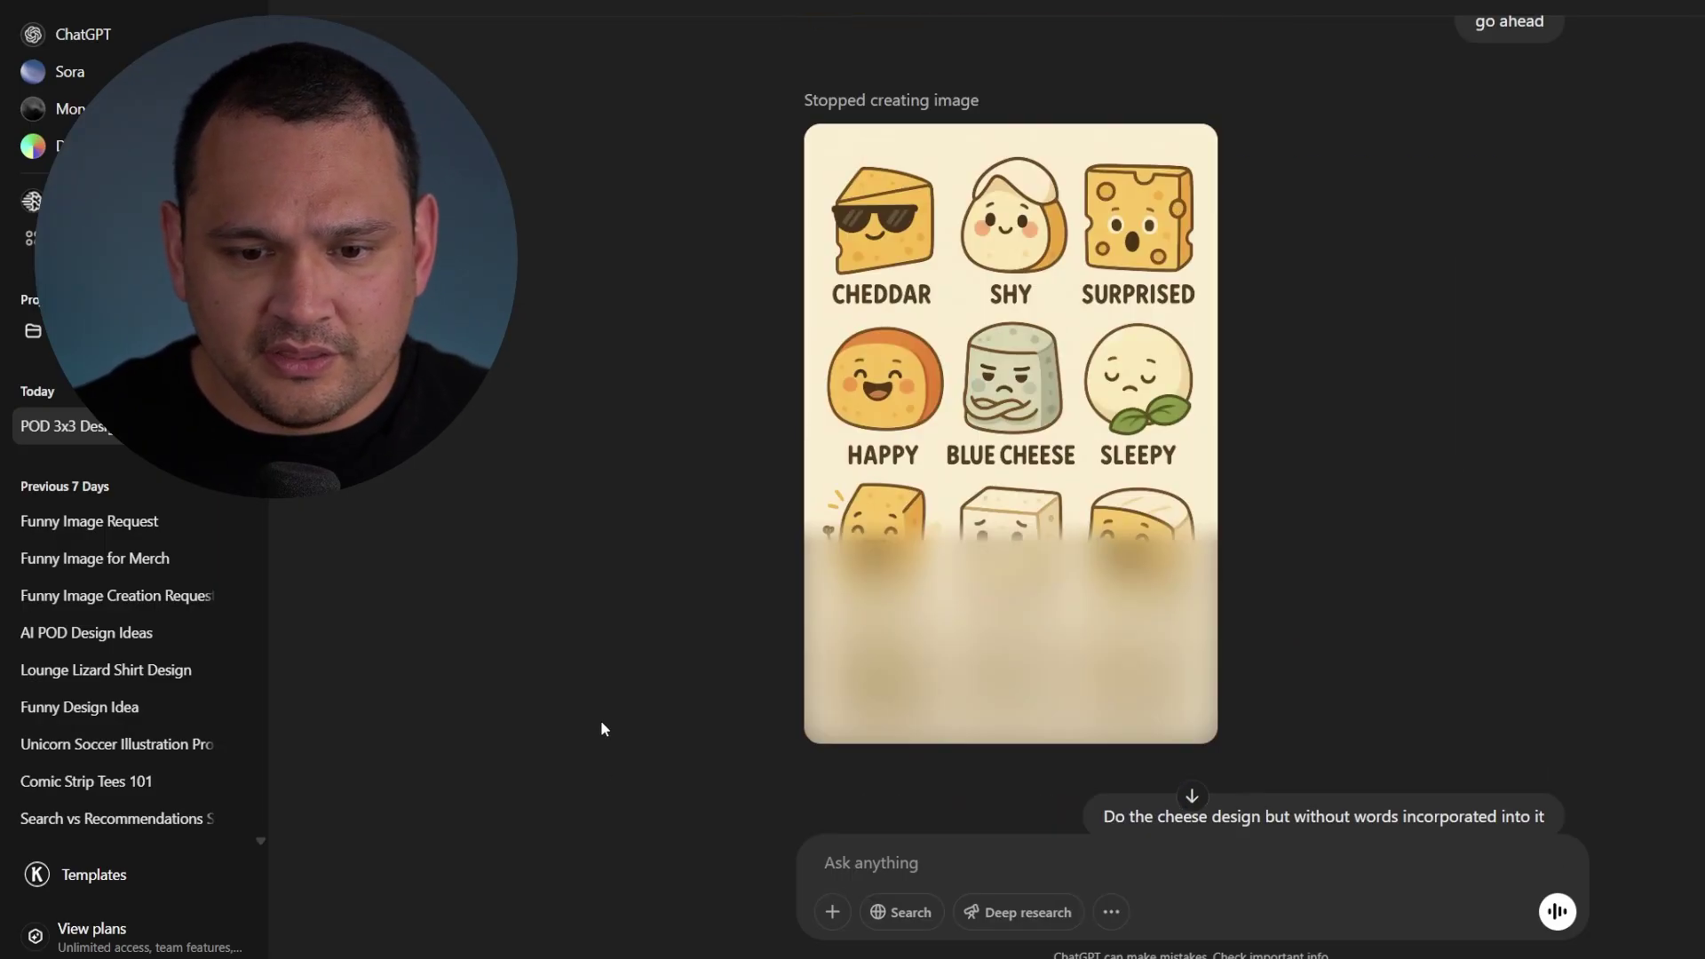
pyautogui.scroll(20, 601, 721)
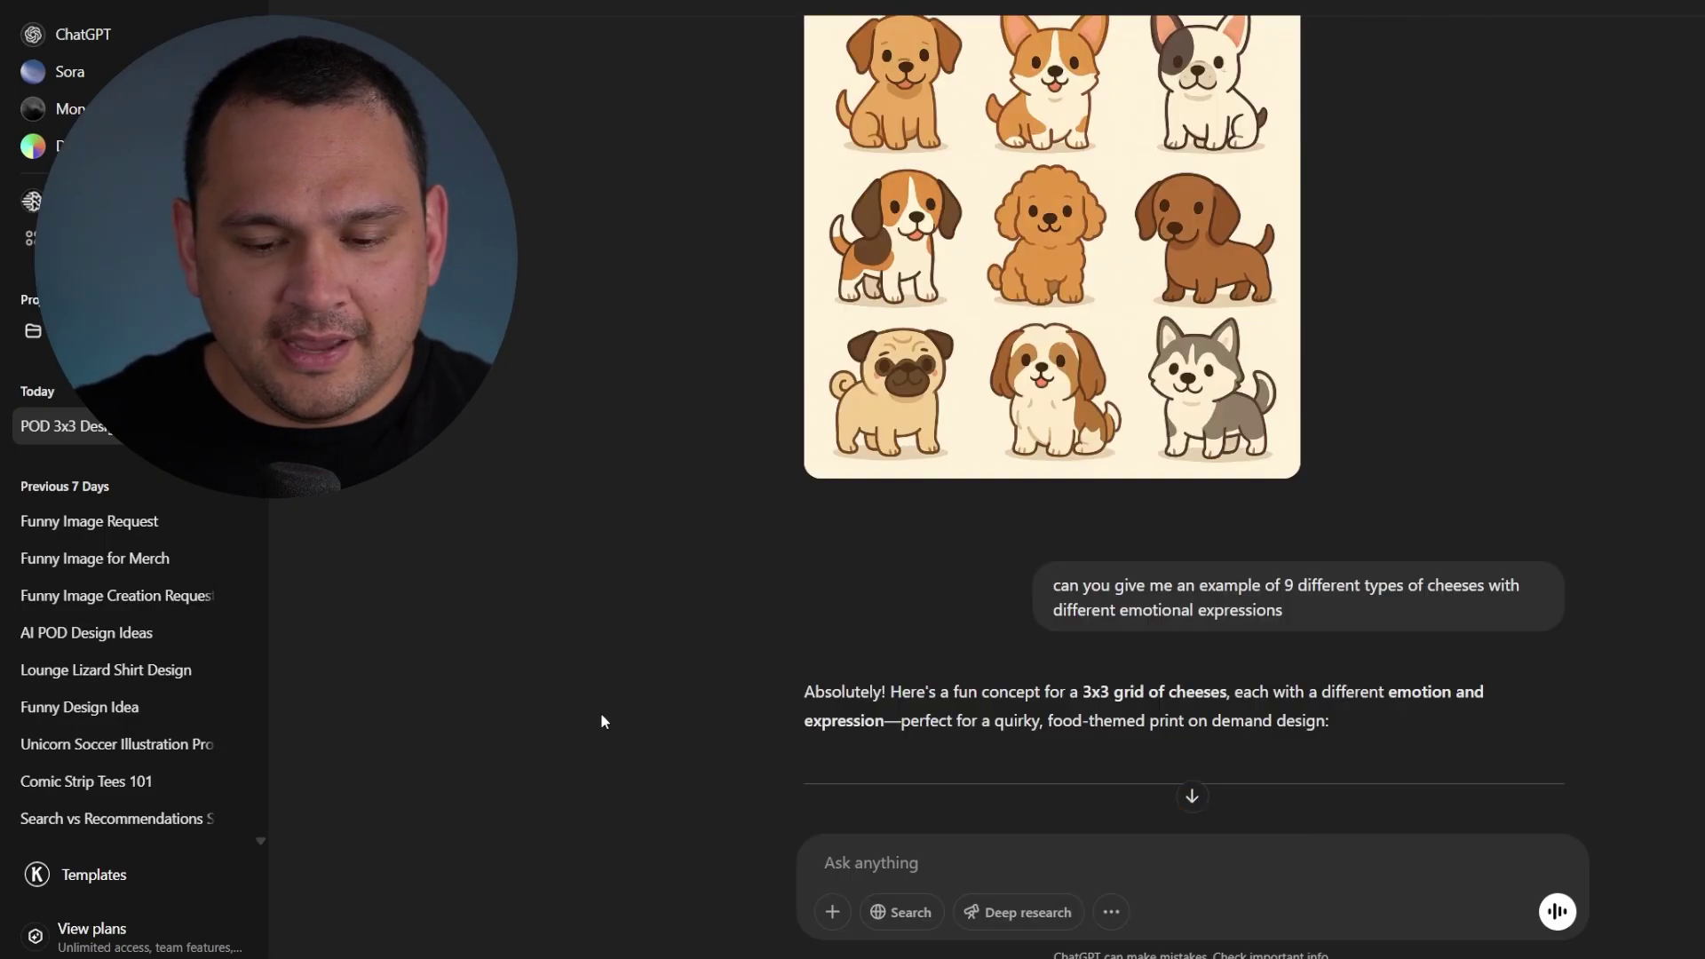
pyautogui.scroll(-15, 600, 712)
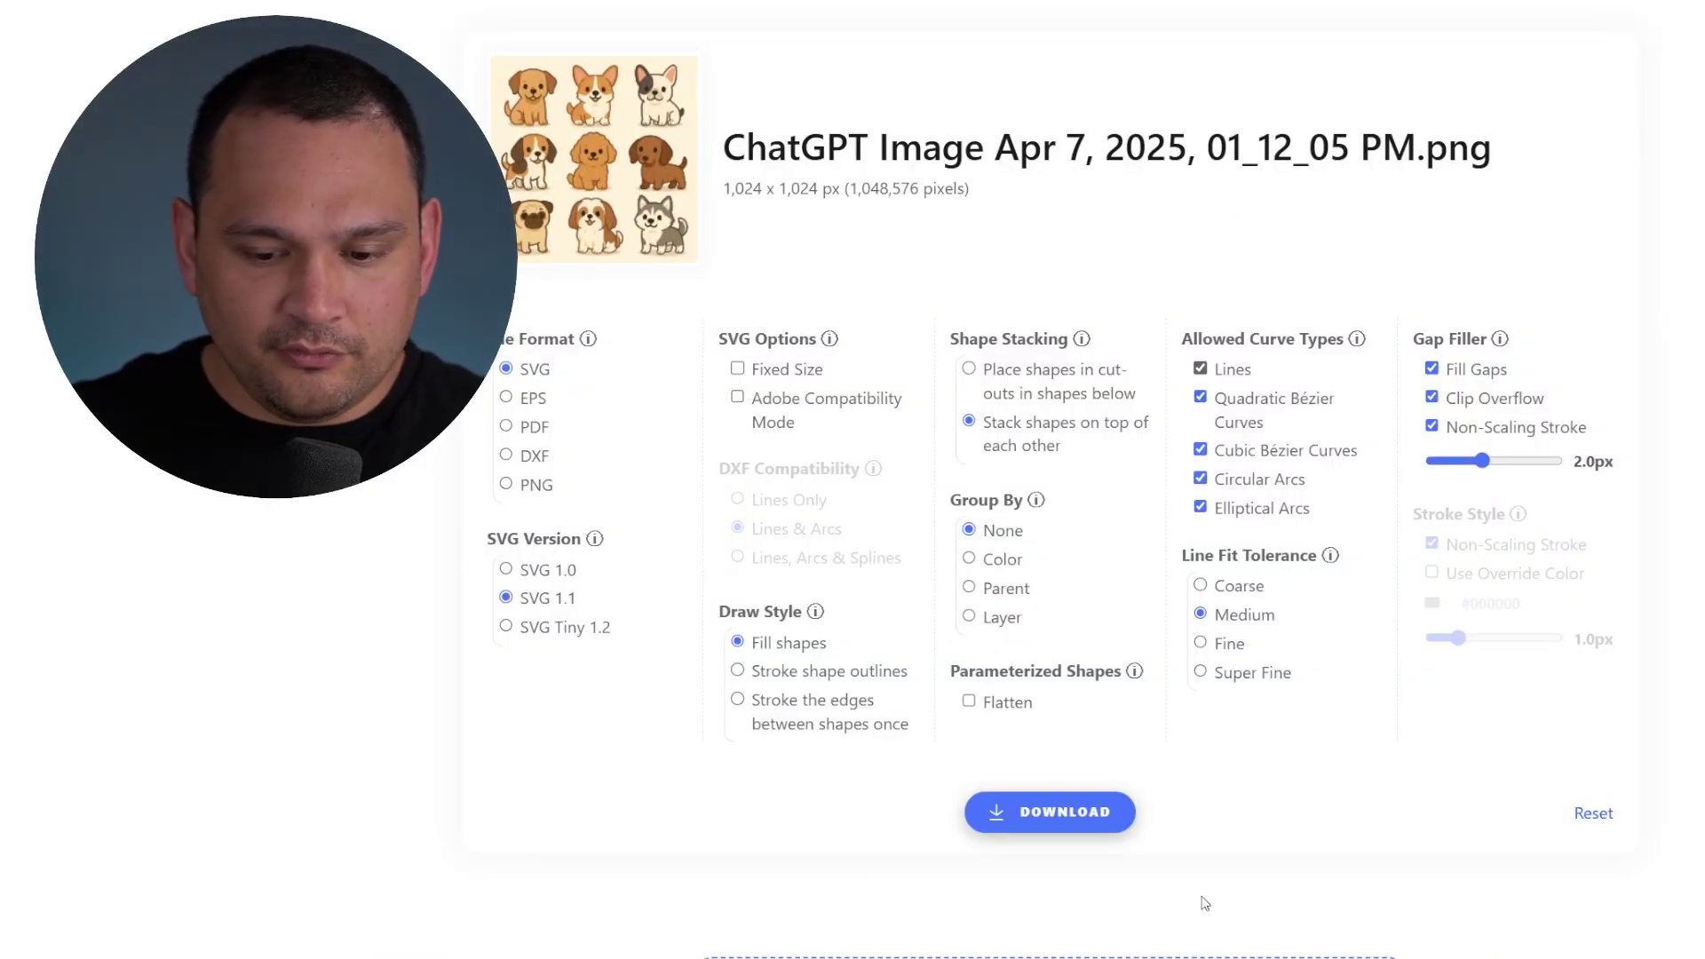
# Step: Download the vectorized dog-breed grid from Vectorizer.AI as an SVG
pyautogui.click(1091, 817)
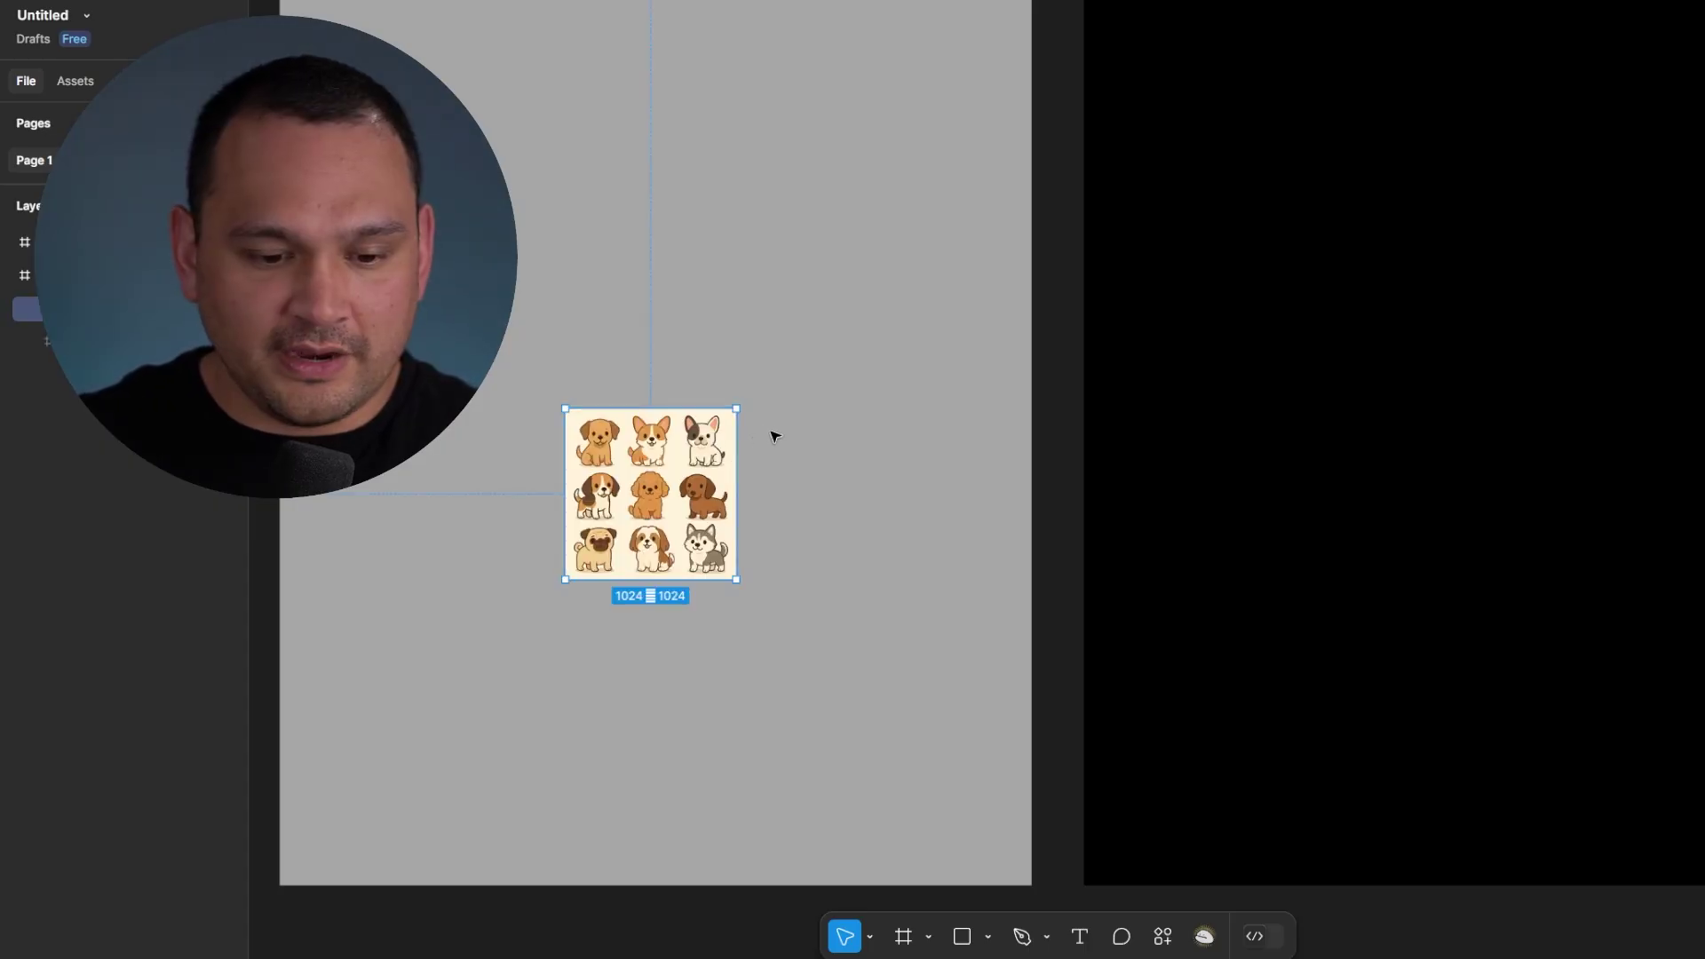
# Step: Centre and enlarge the puppy grid in Frame 1 and set the frame fill opacity to 0
pyautogui.moveTo(622, 431); pyautogui.dragTo(772, 556)
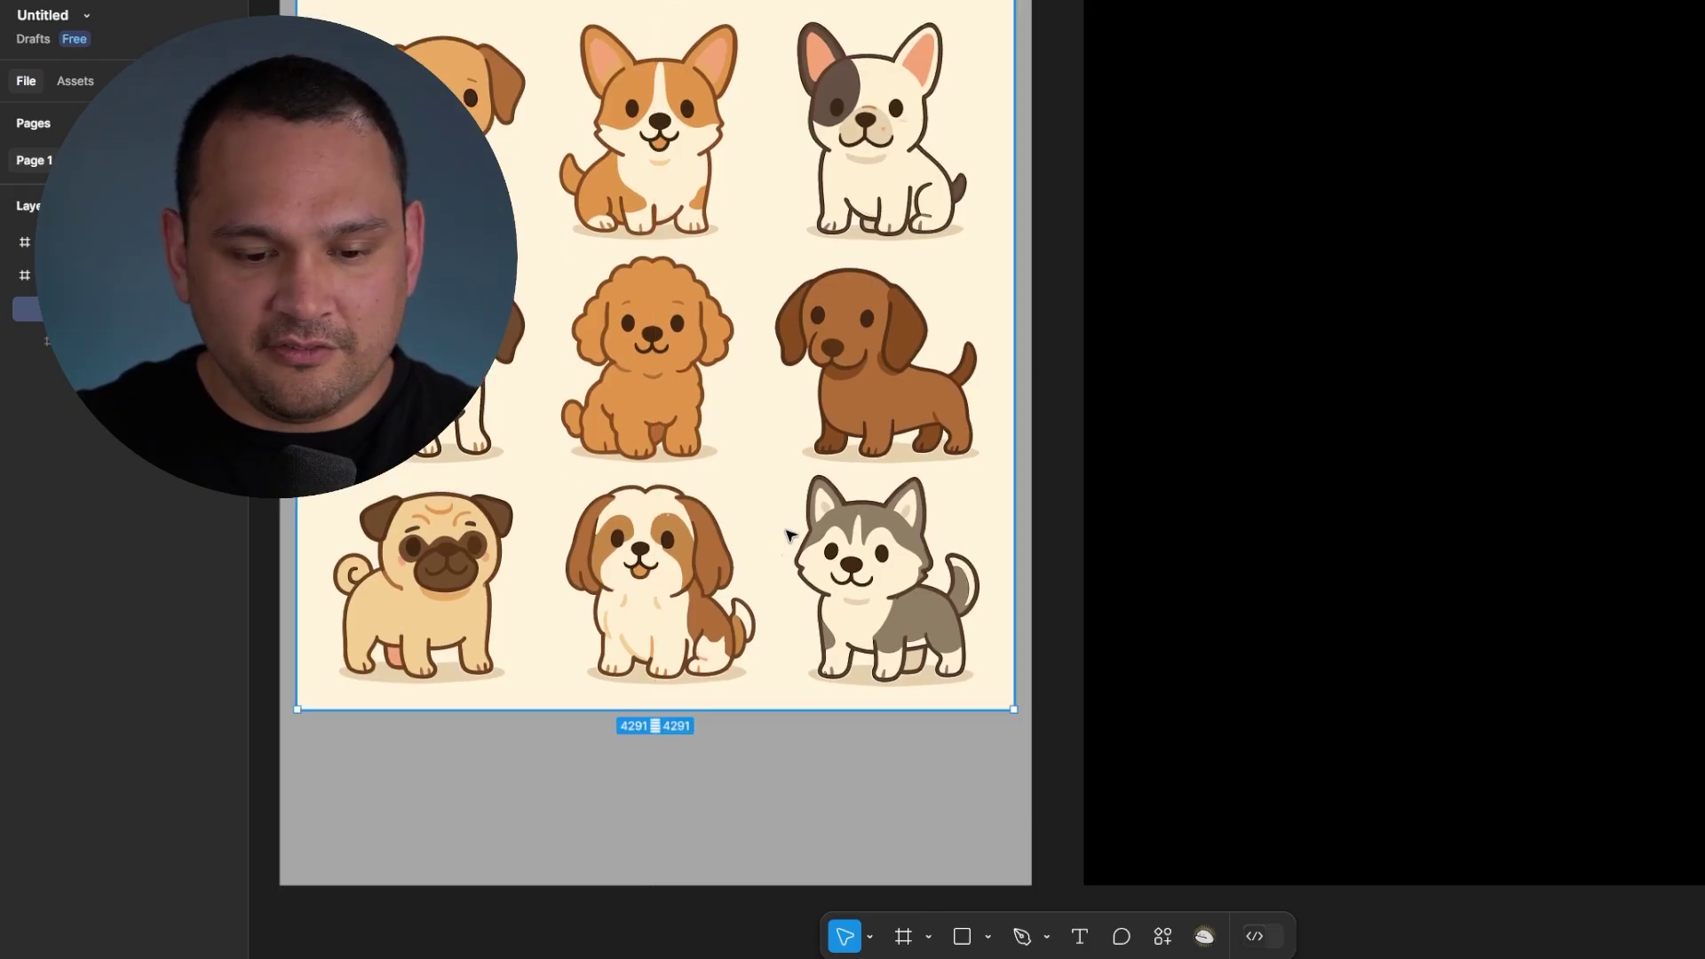
pyautogui.press('Return')
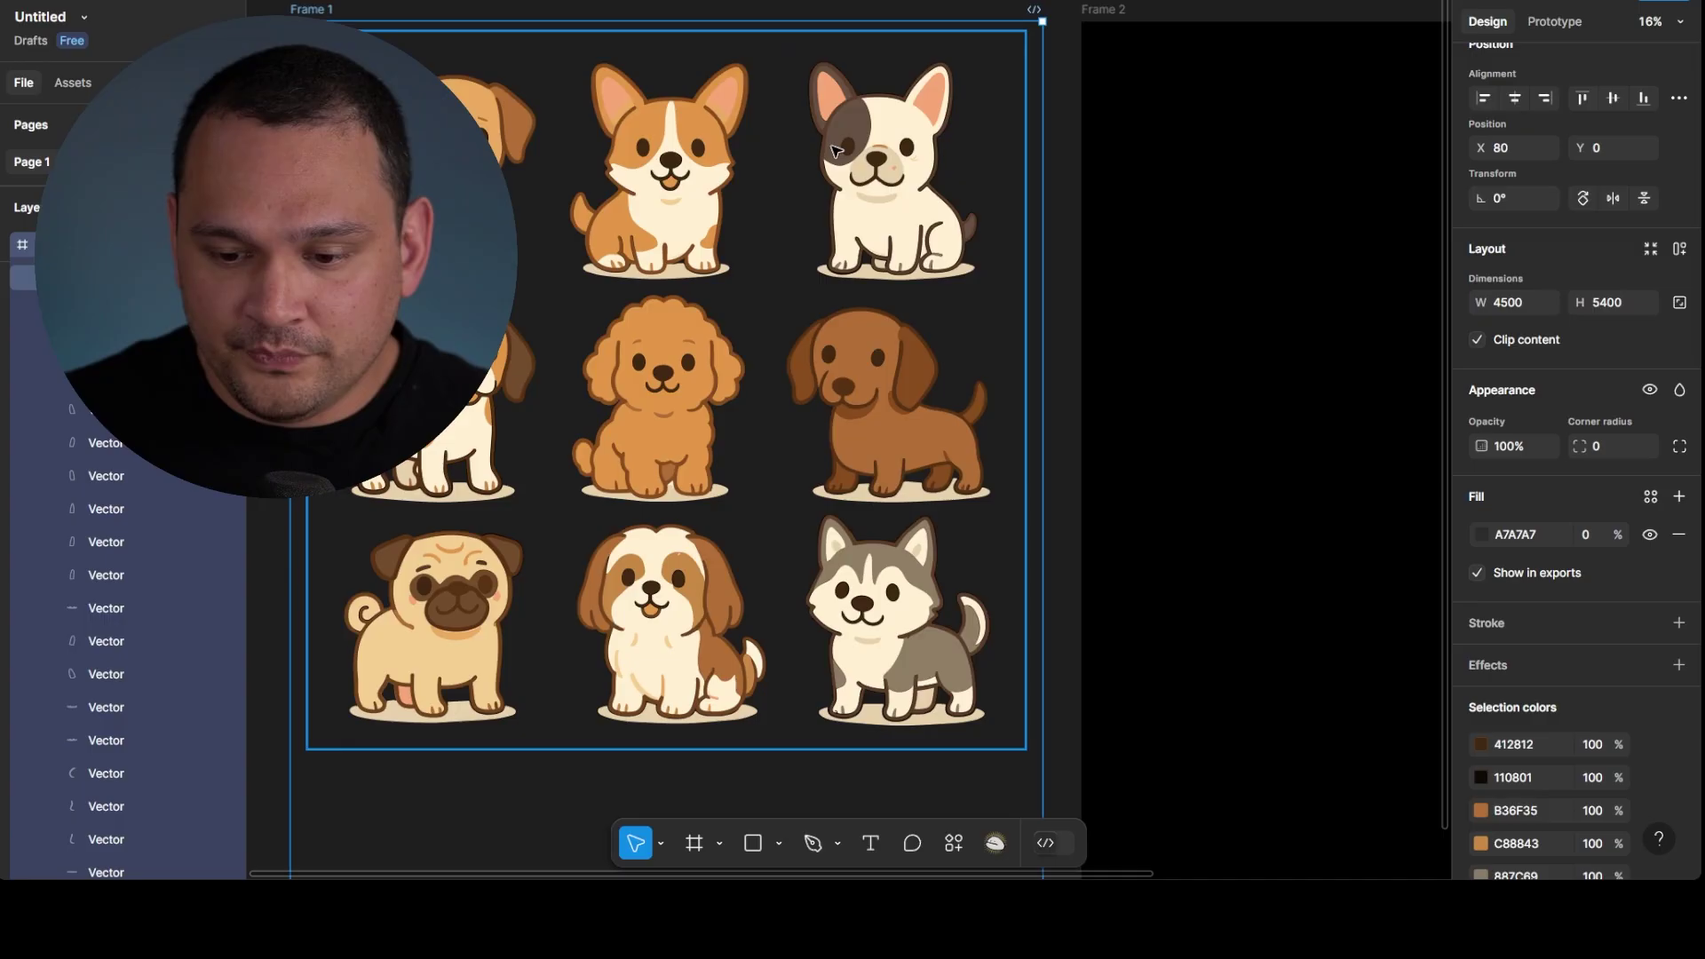
pyautogui.click(1591, 537)
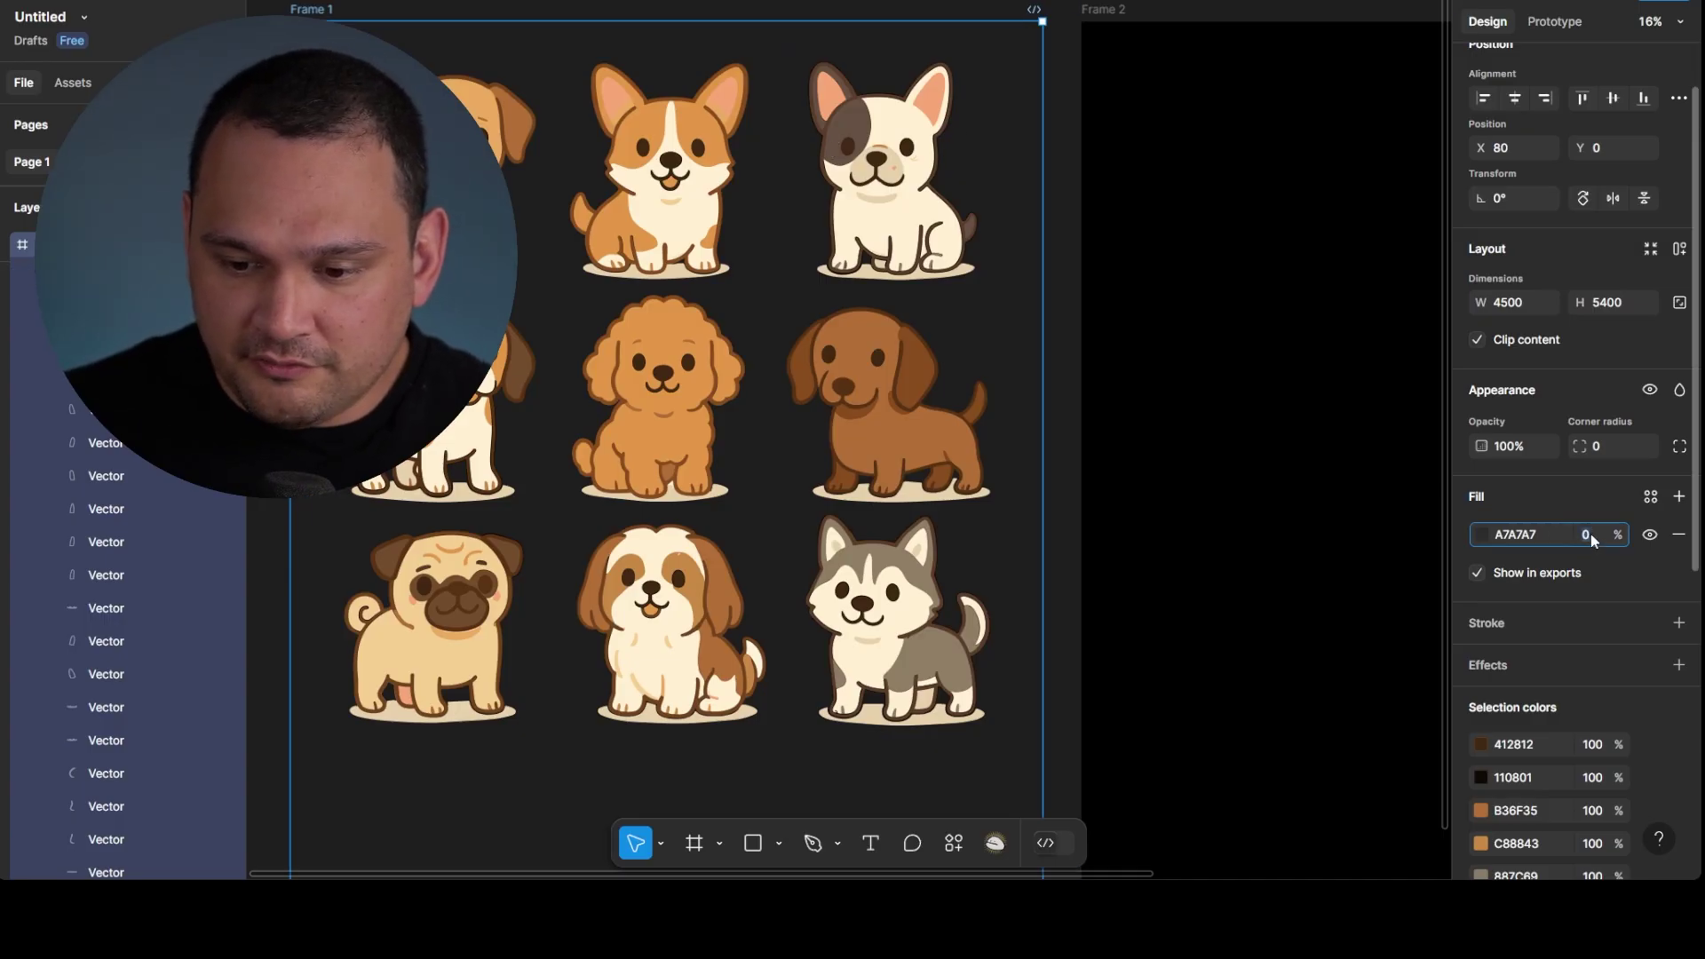
pyautogui.press('Return')
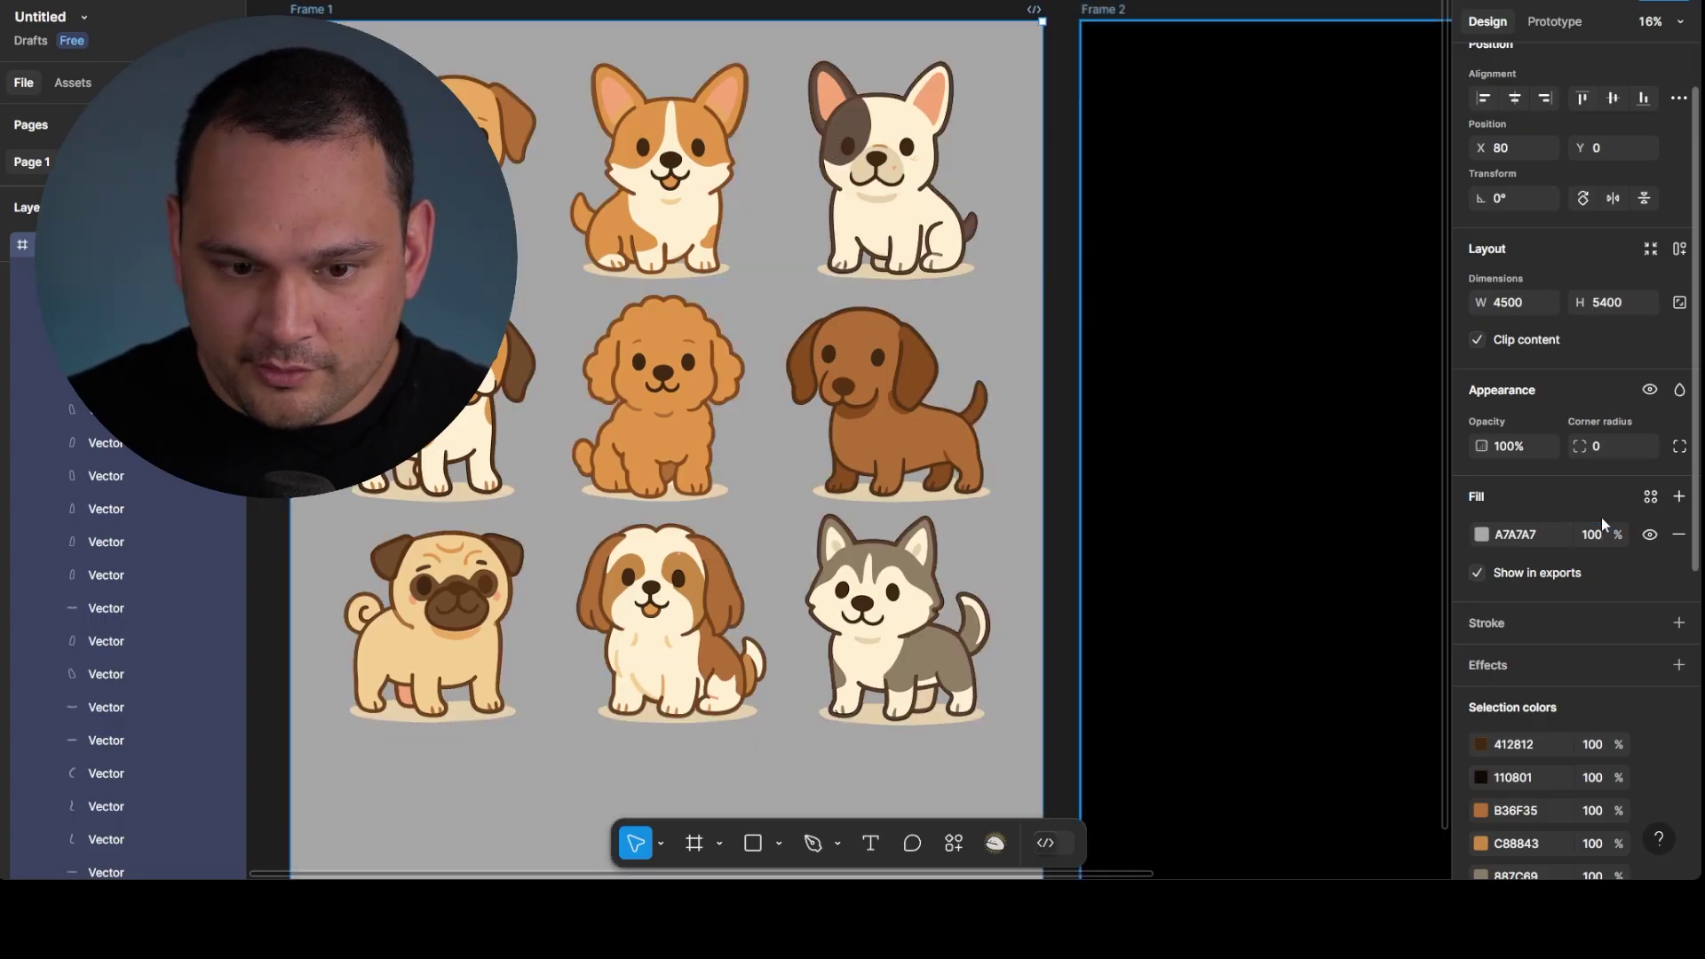
pyautogui.click(1603, 534)
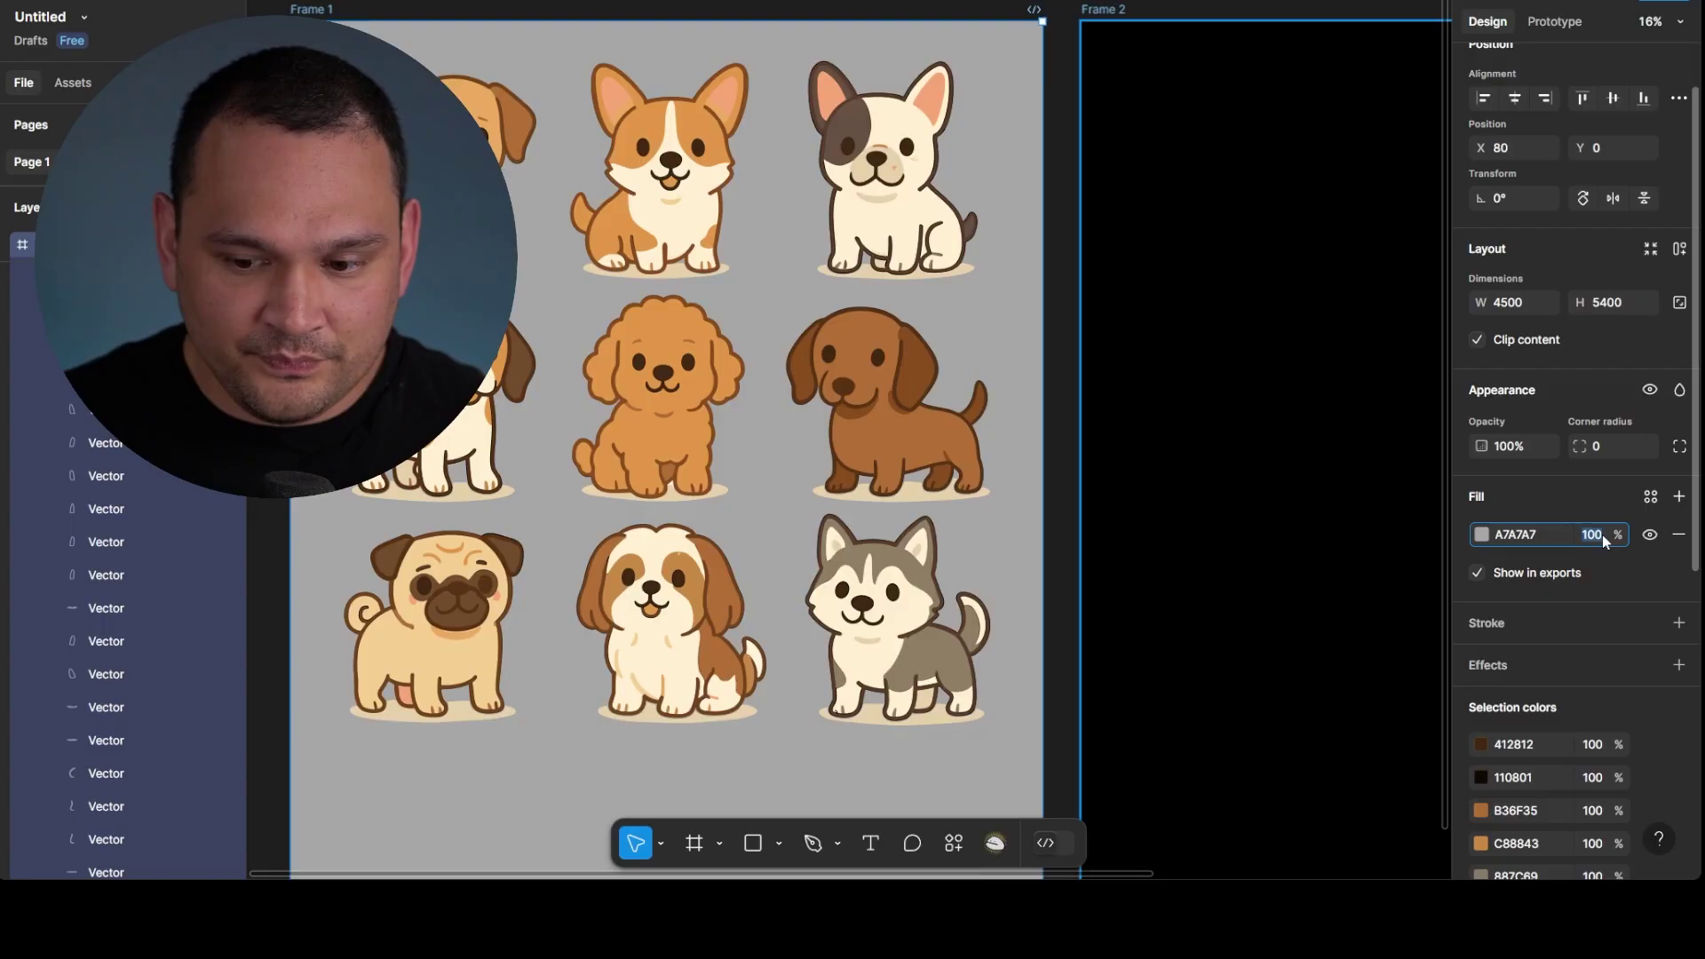
pyautogui.write('0')
pyautogui.press('Return')
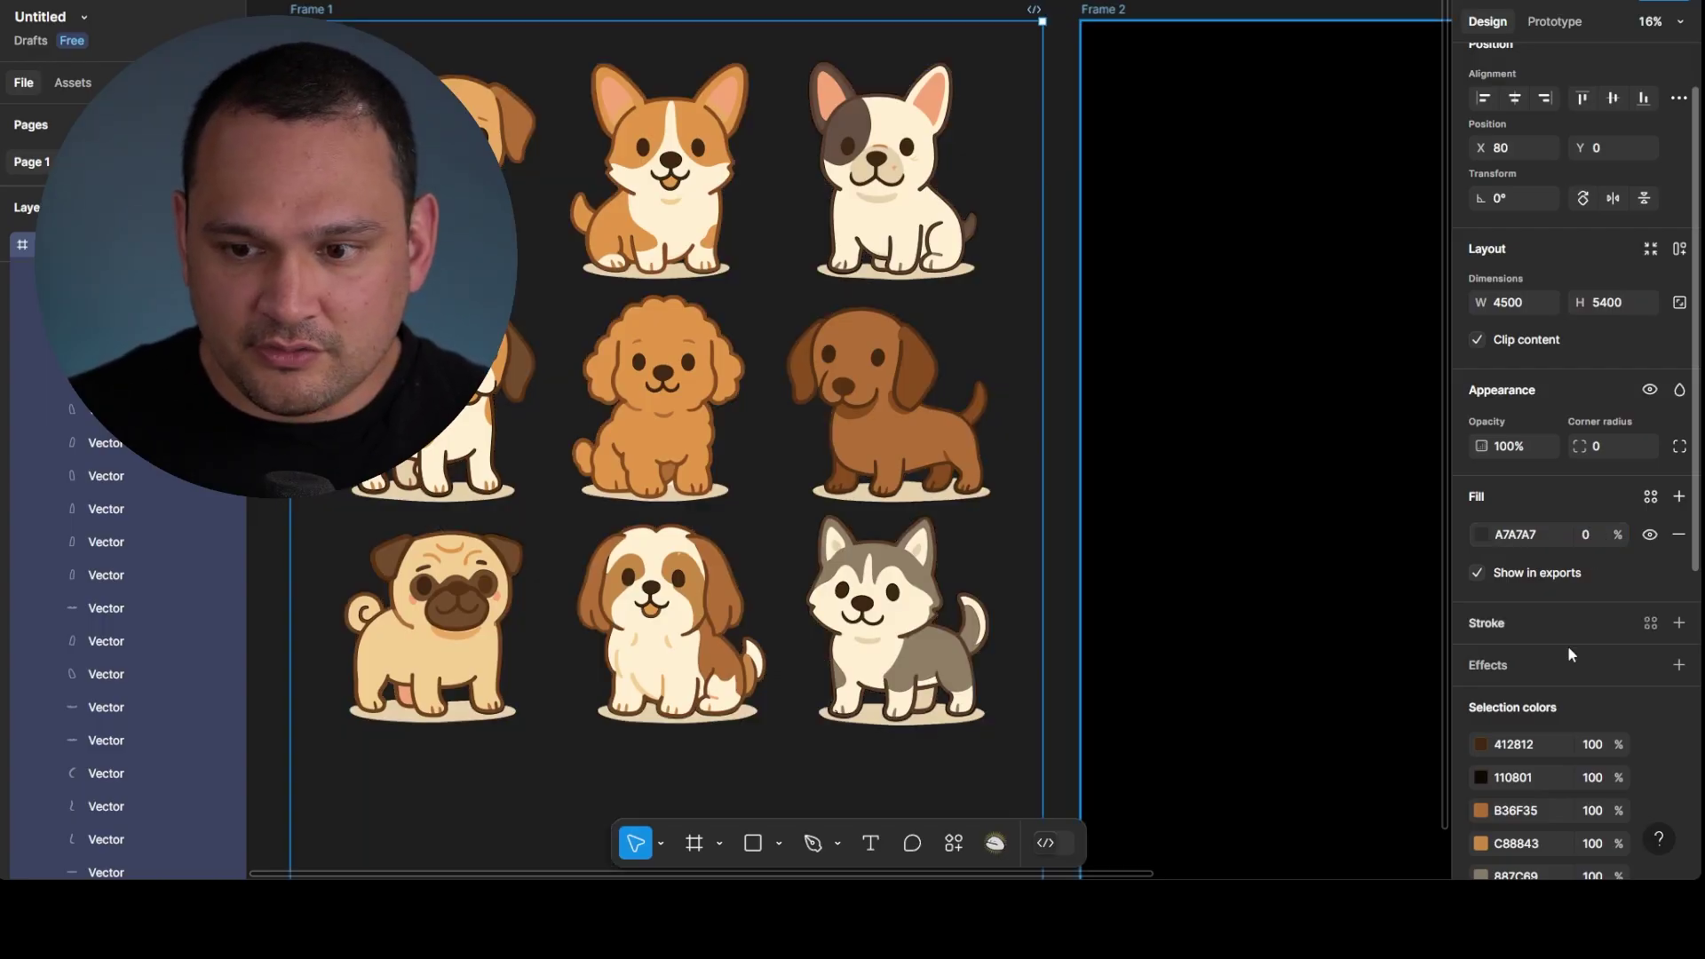
pyautogui.scroll(-5, 1570, 717)
pyautogui.scroll(-1, 1570, 718)
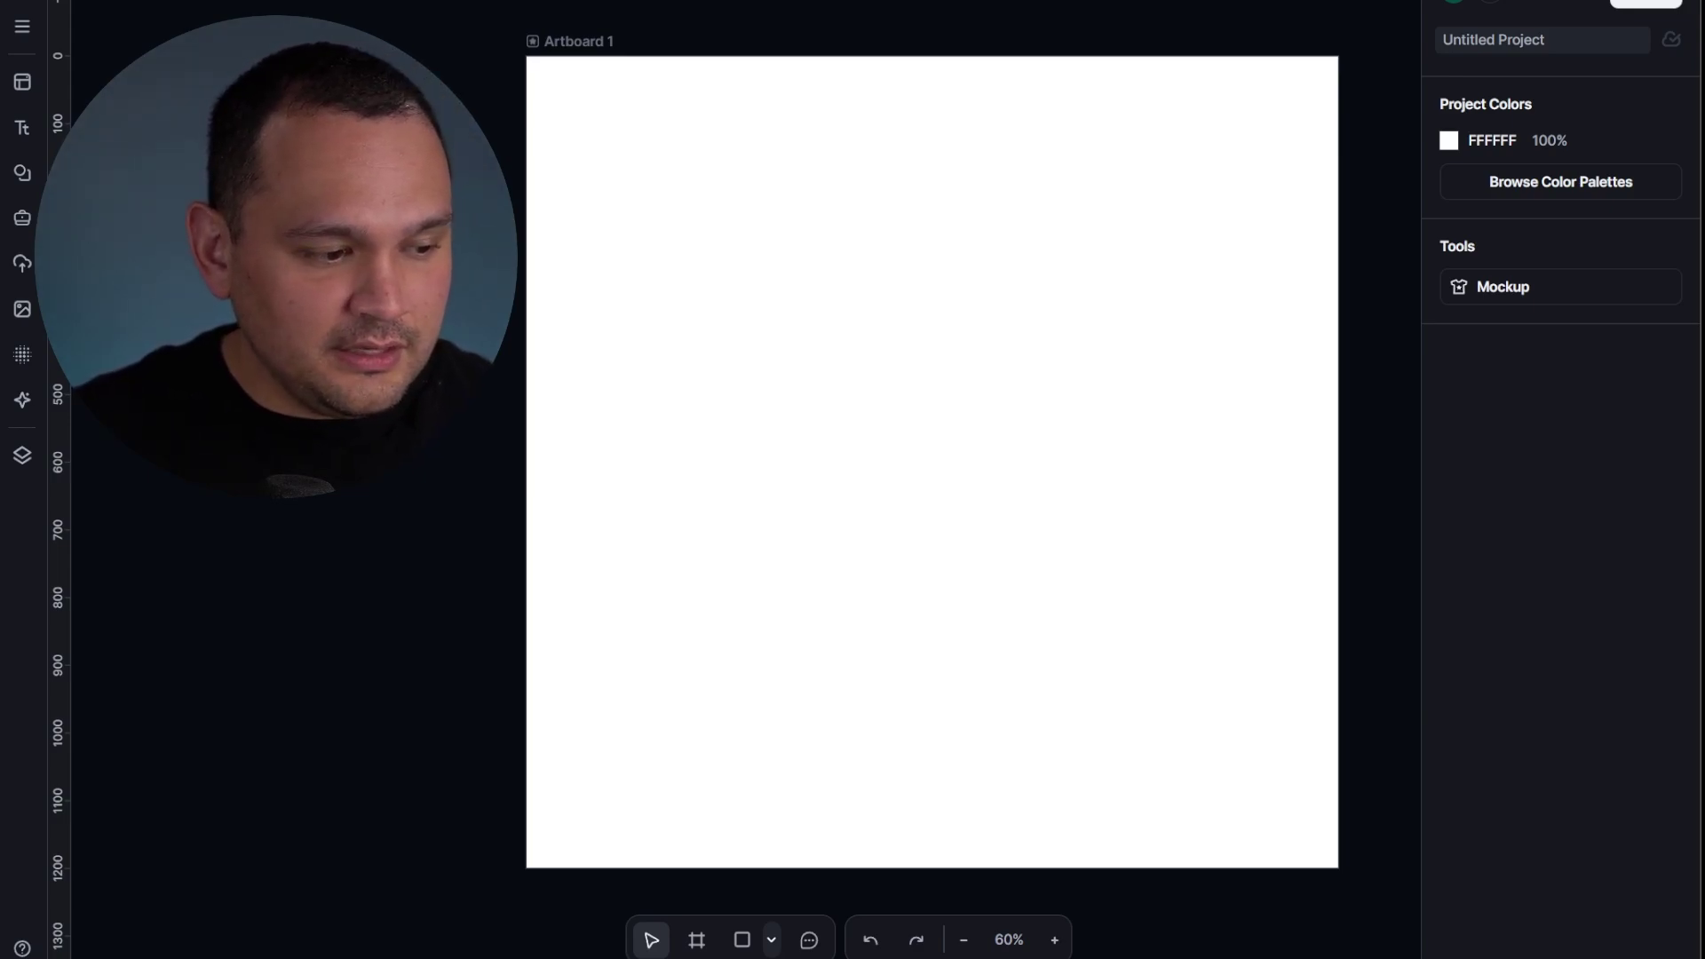
# Step: Place the wildflower grid on Artboard 1, align it top-left, and enlarge it to about 1234 px
pyautogui.moveTo(569, 577); pyautogui.dragTo(874, 519)
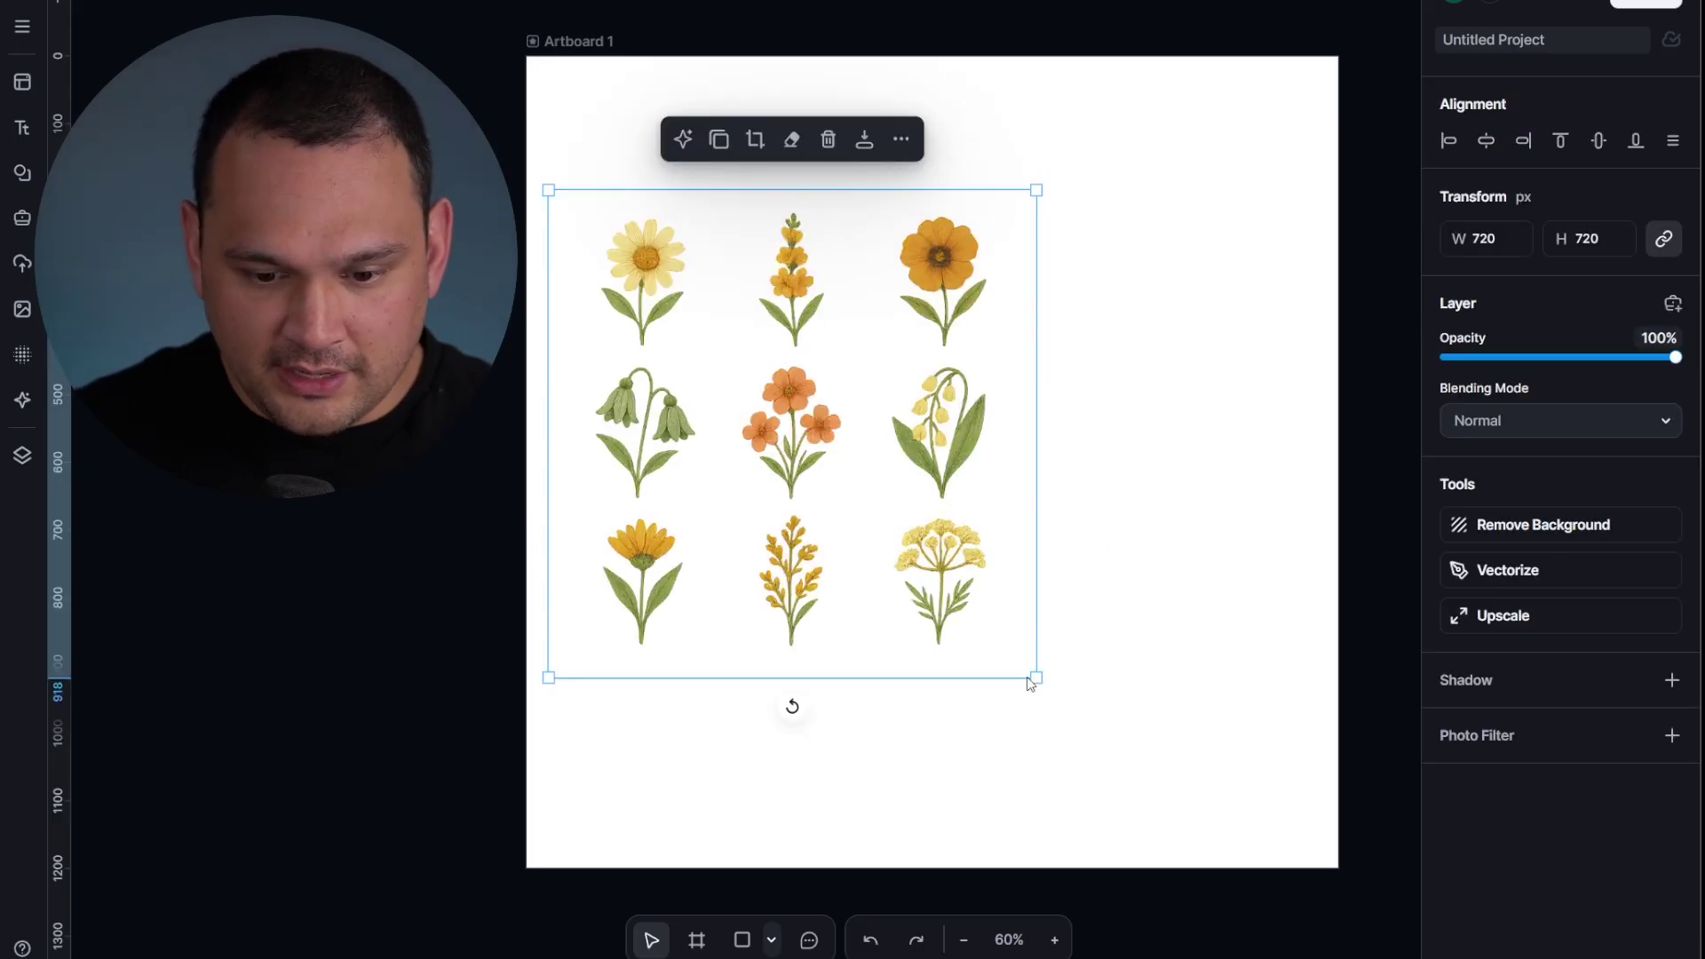
pyautogui.moveTo(1049, 689); pyautogui.dragTo(1230, 872)
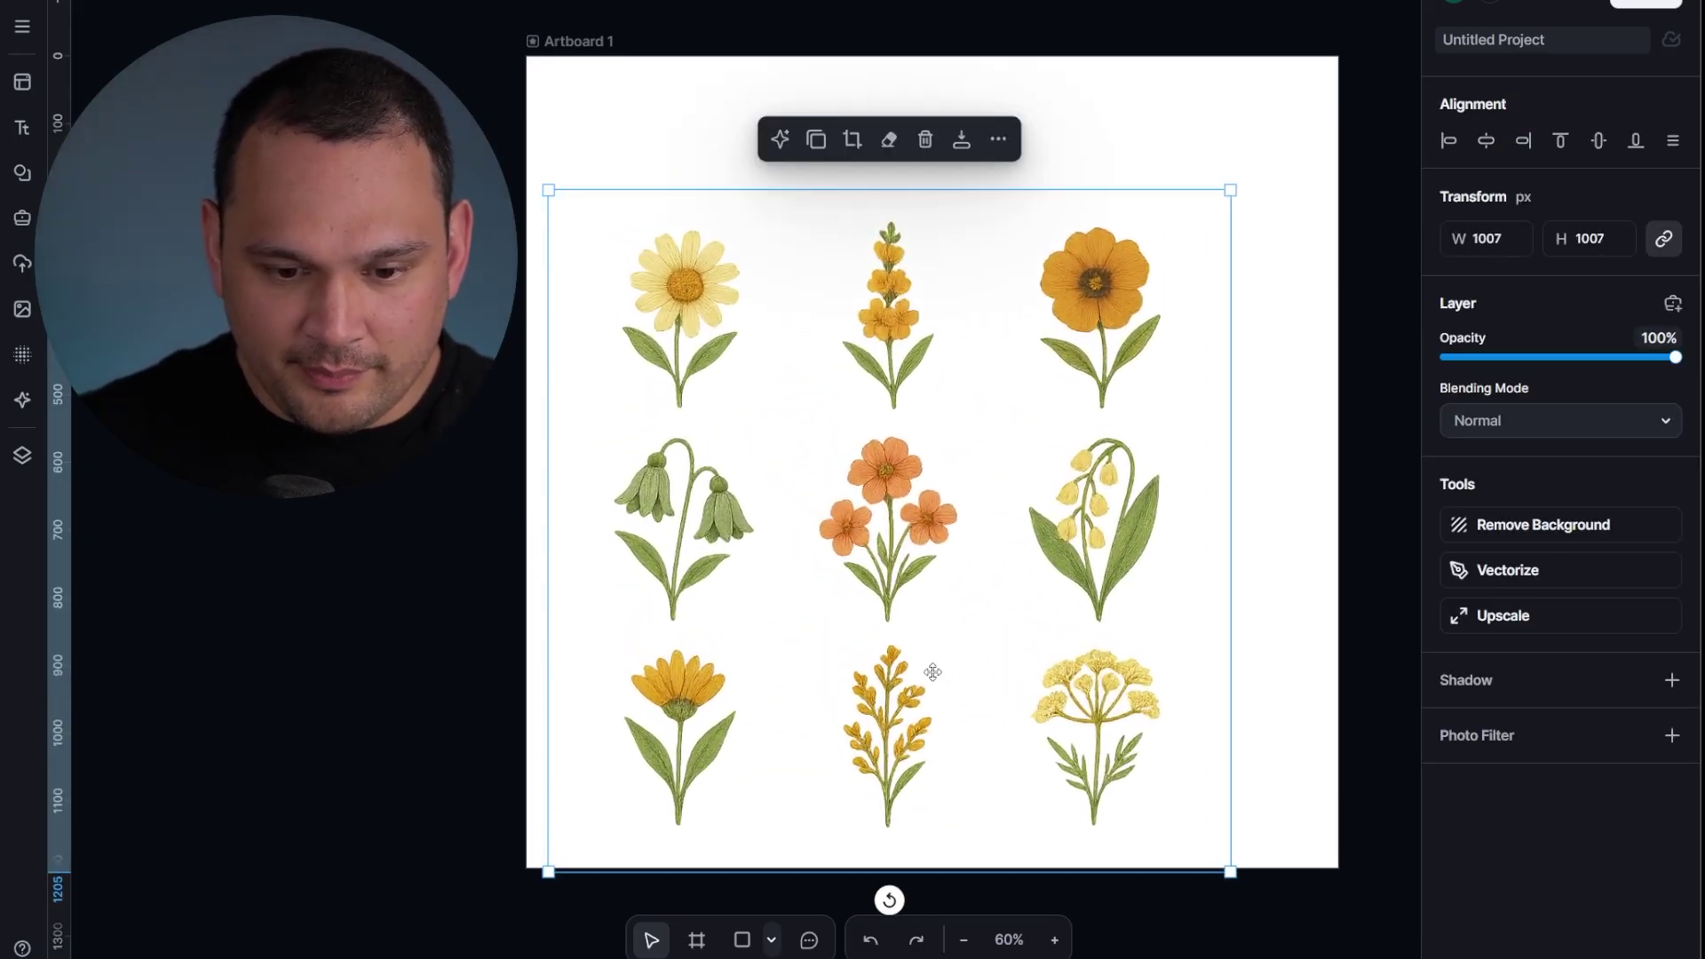
pyautogui.moveTo(932, 670); pyautogui.dragTo(883, 431)
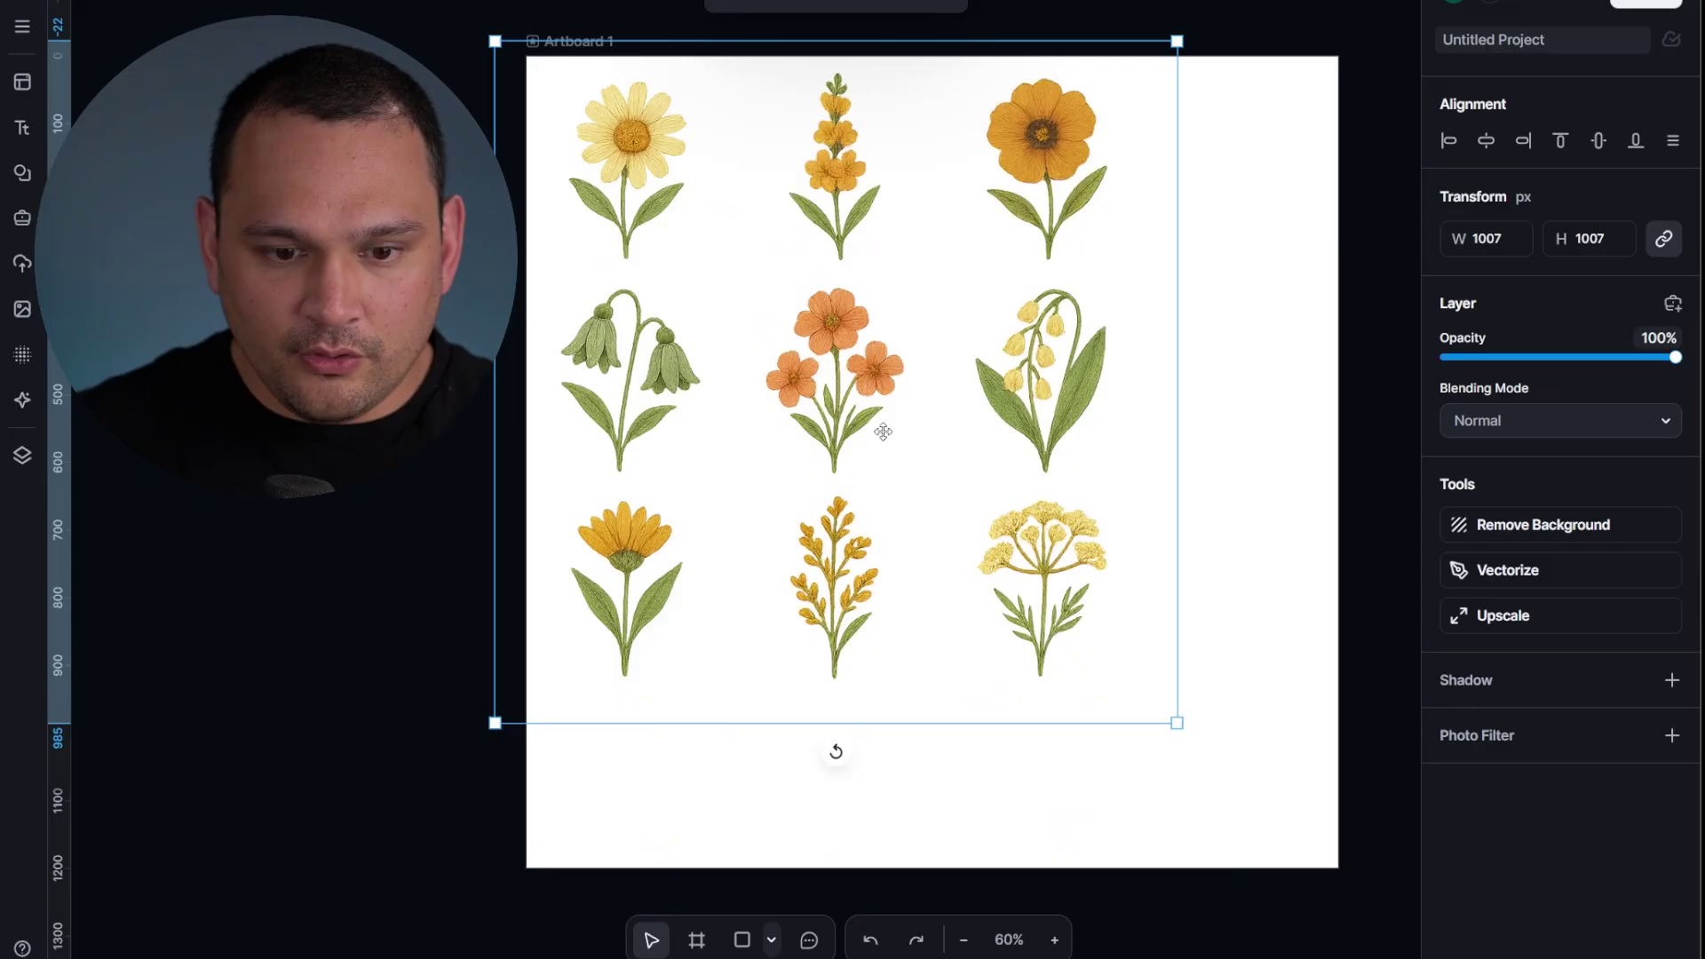
pyautogui.moveTo(1176, 723); pyautogui.dragTo(1346, 831)
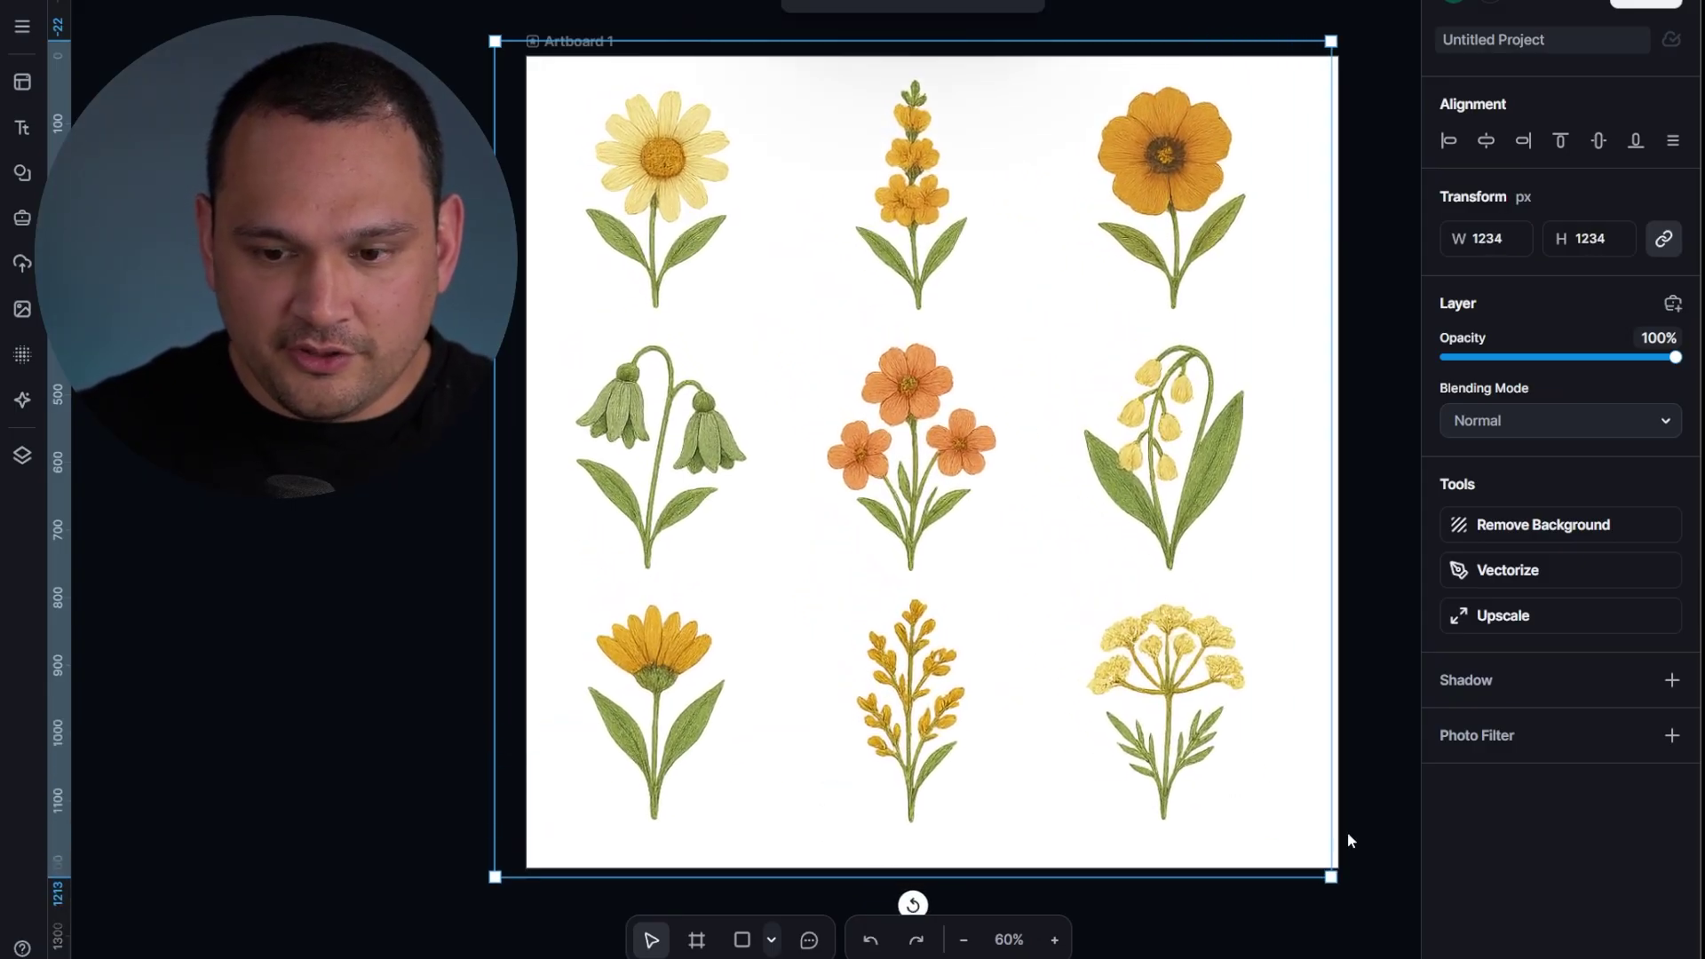
# Step: Resize Artboard 1 to 4500 × 5400 px
pyautogui.click(830, 328)
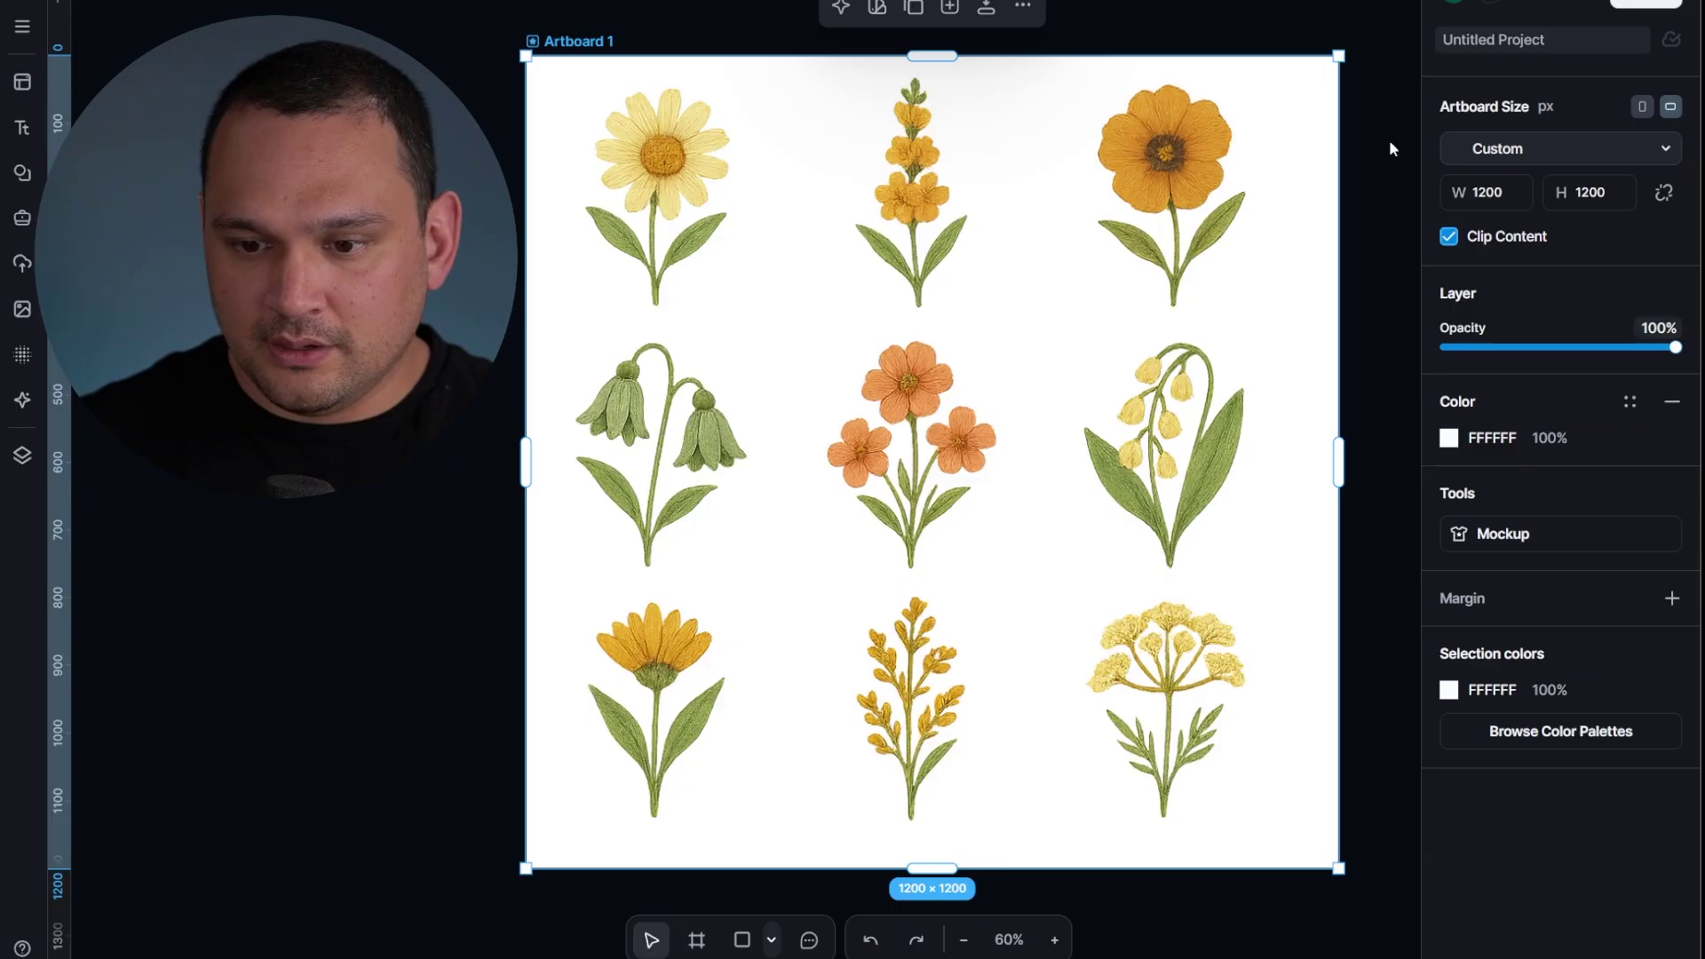
pyautogui.click(1498, 192)
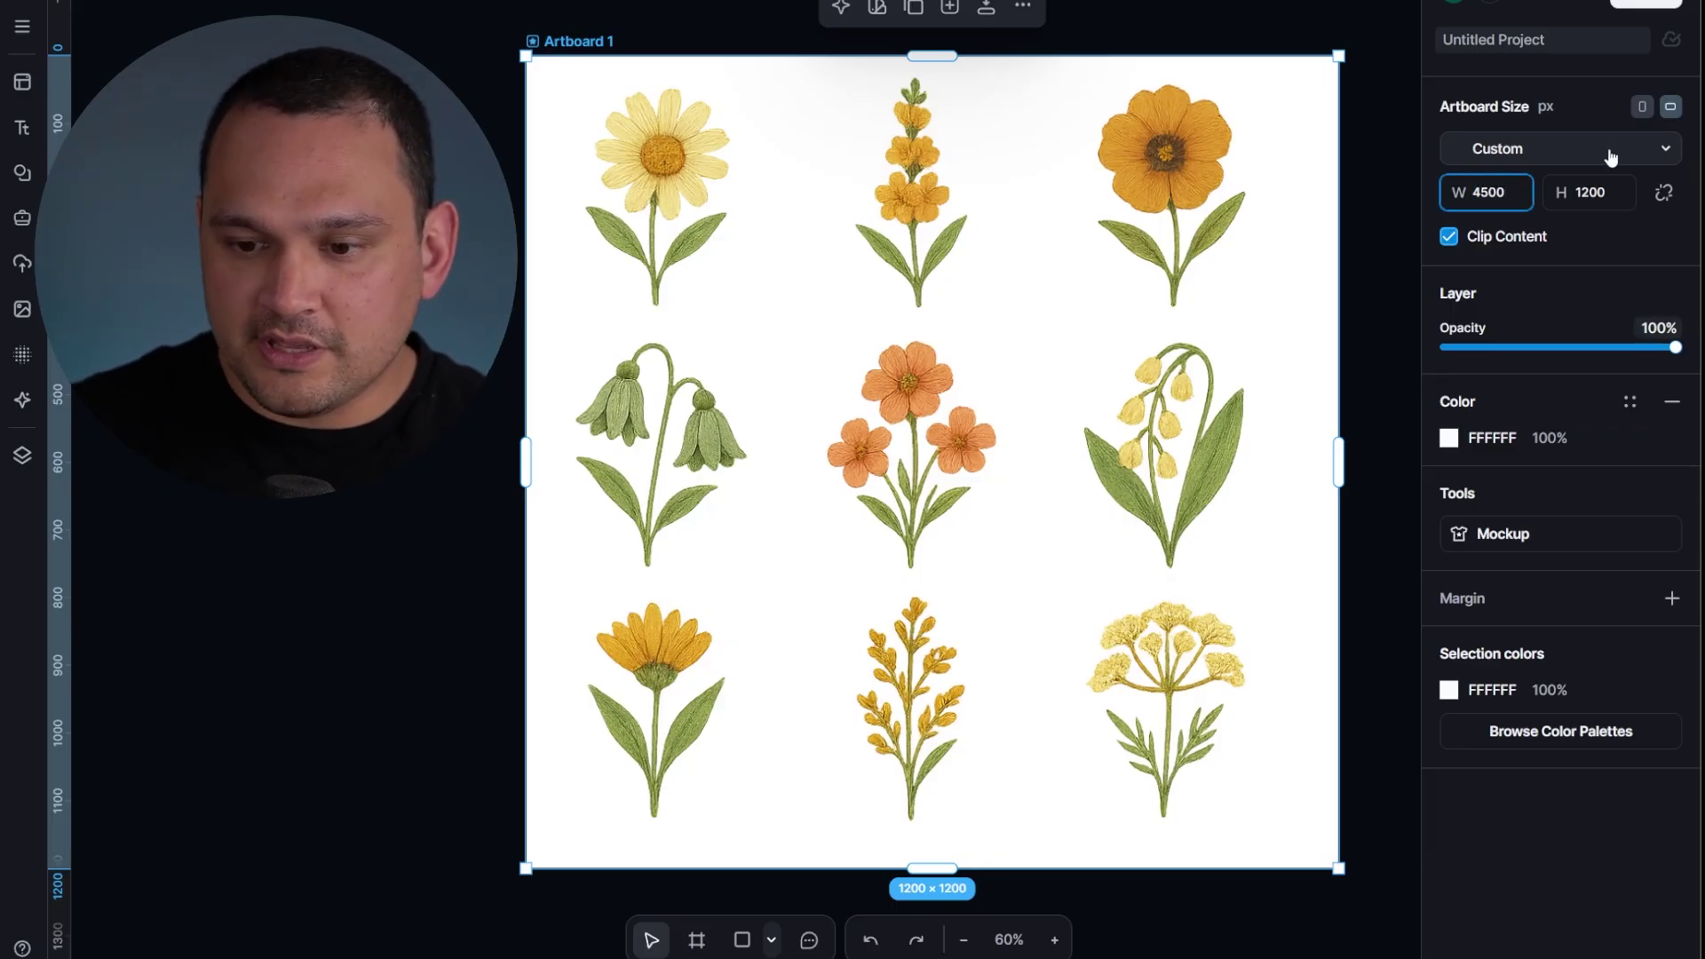
pyautogui.click(1618, 190)
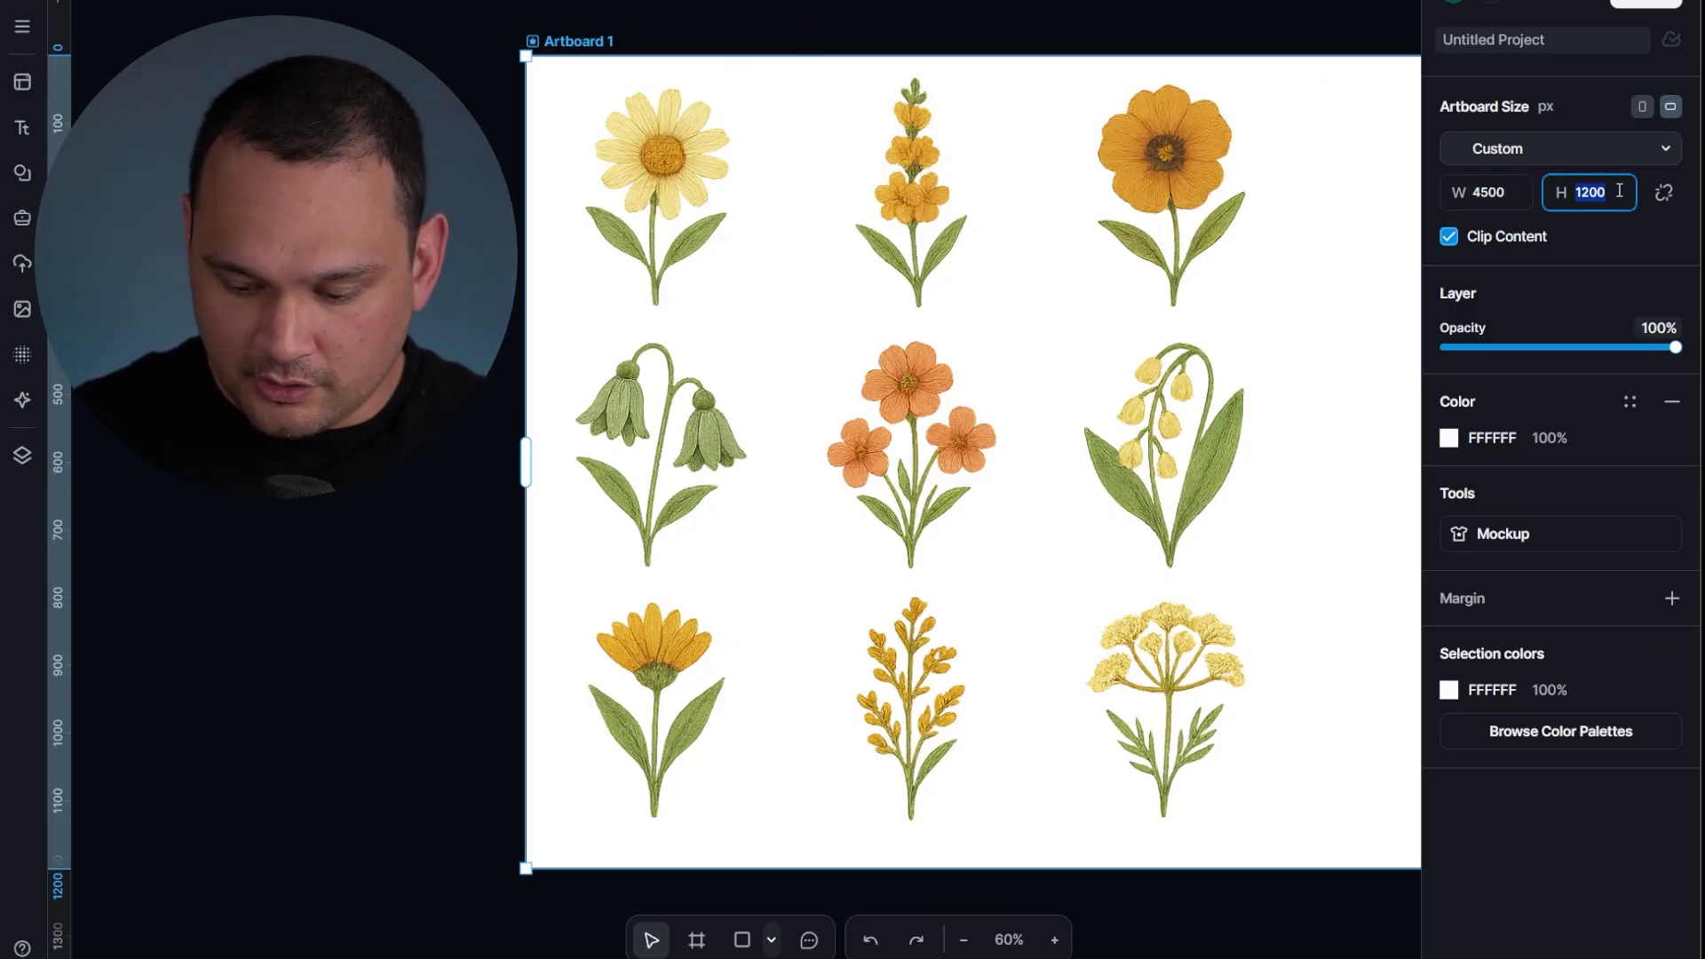
pyautogui.write('5400')
pyautogui.press('Return')
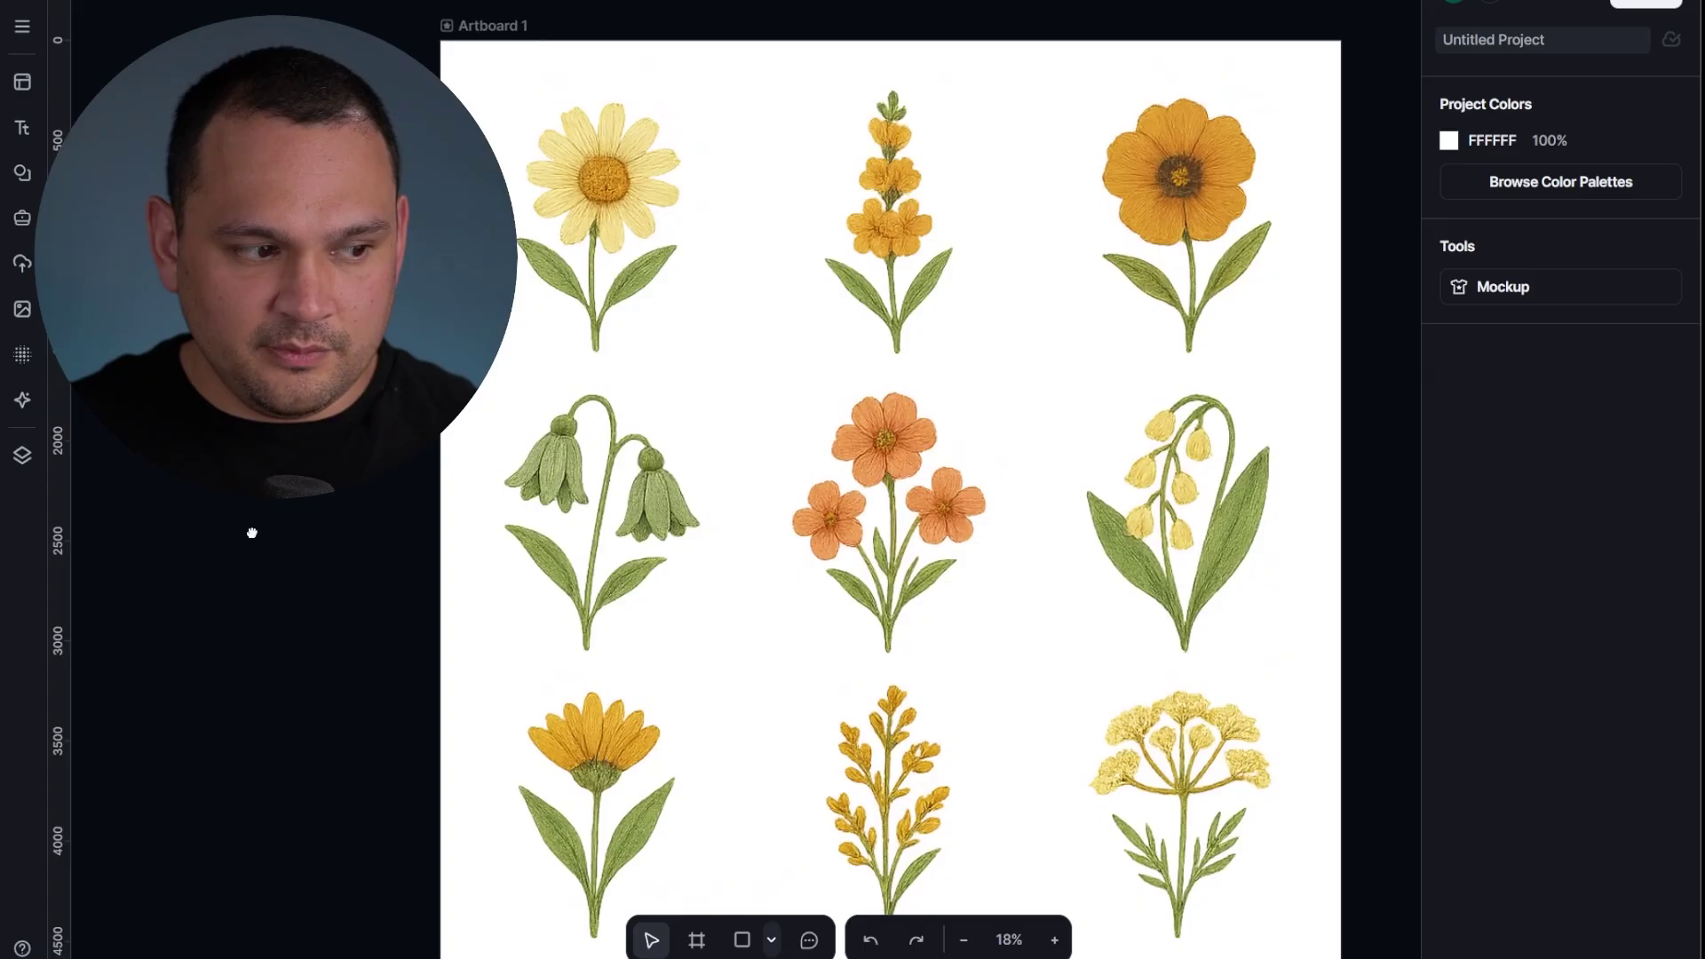
# Step: Reselect Artboard 1 and bring up its PNG export options
pyautogui.click(937, 241)
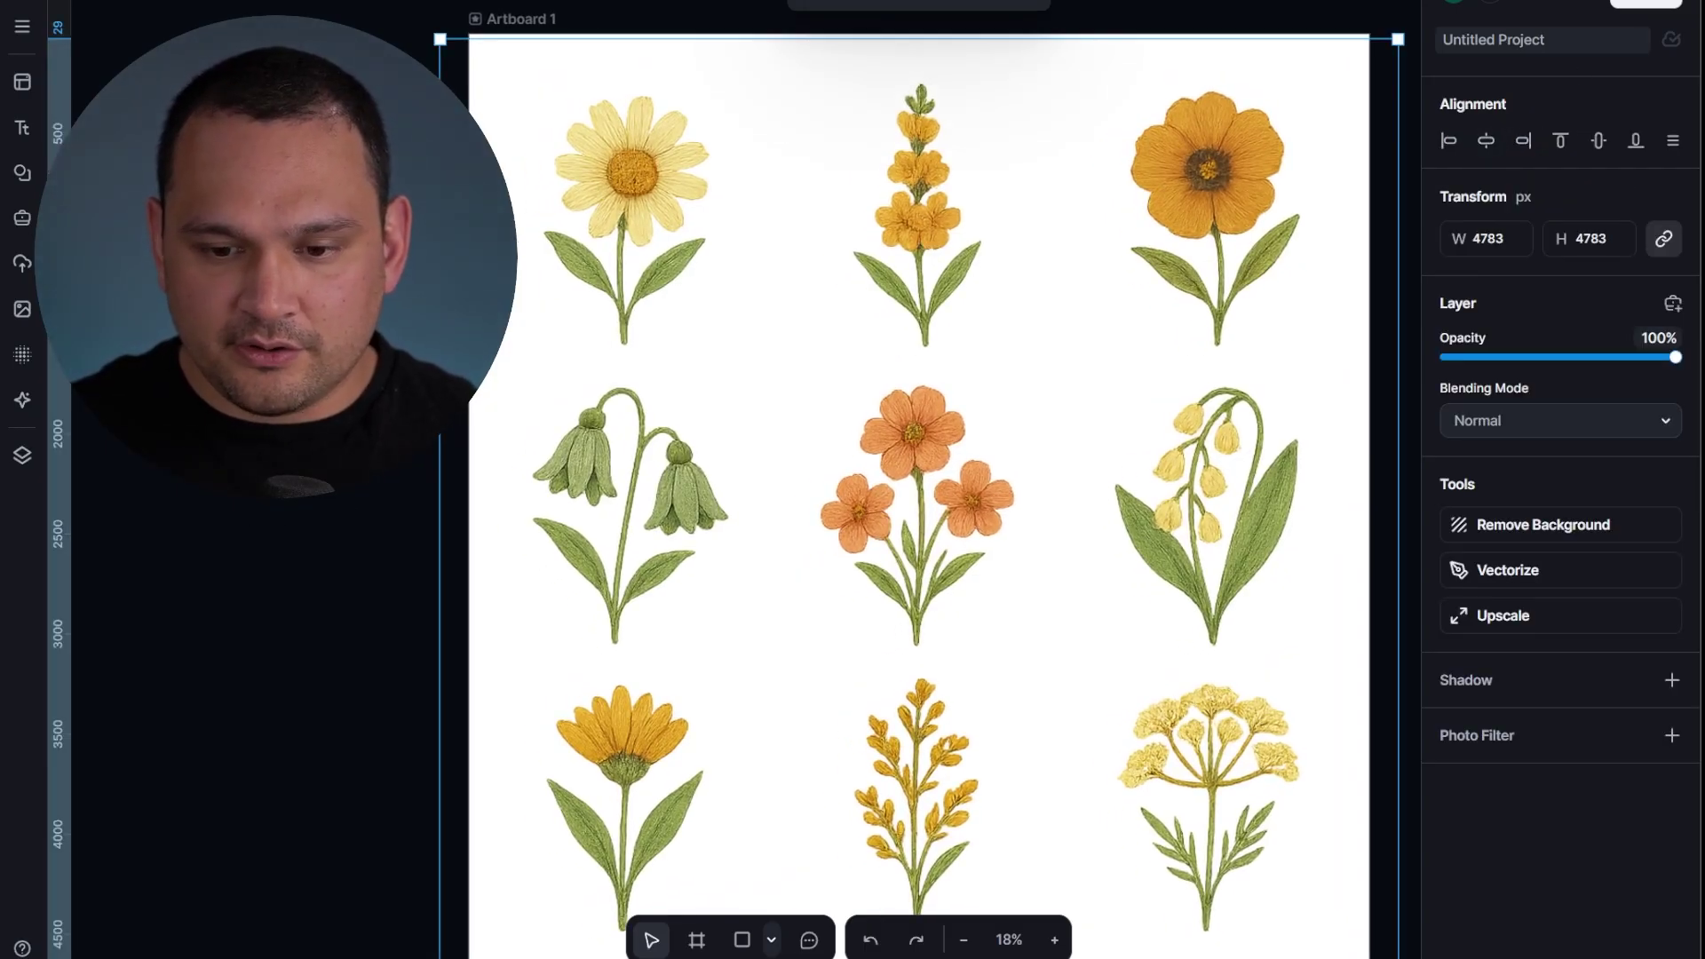
pyautogui.press('Escape')
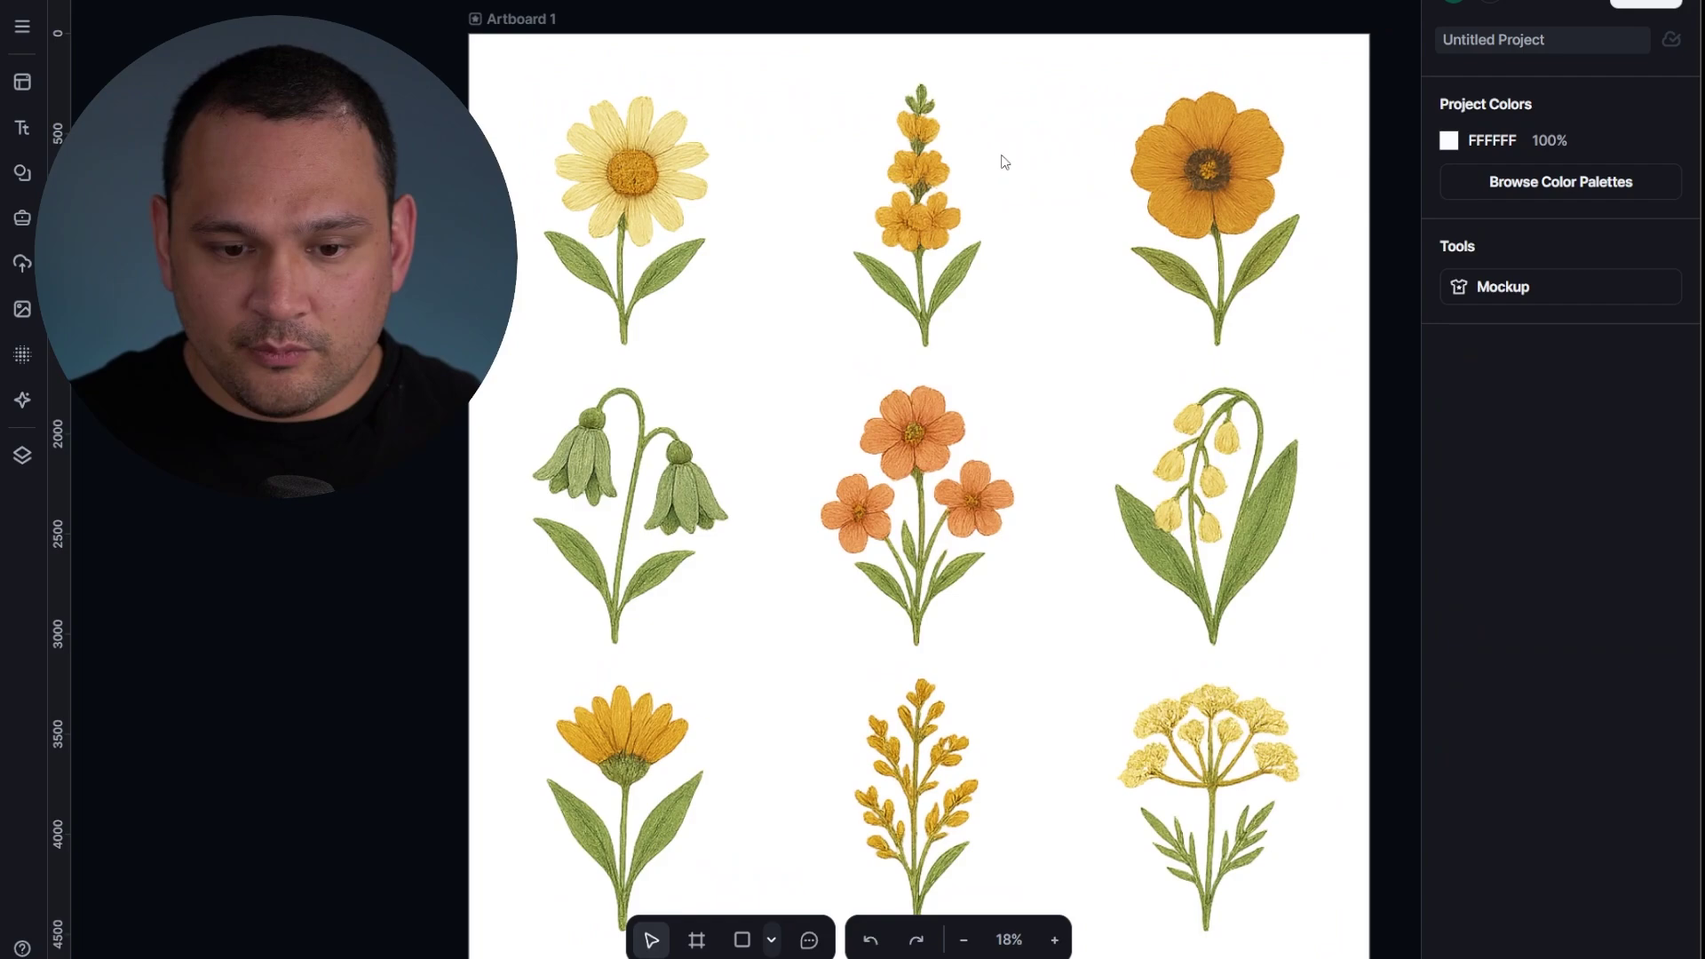
pyautogui.click(525, 18)
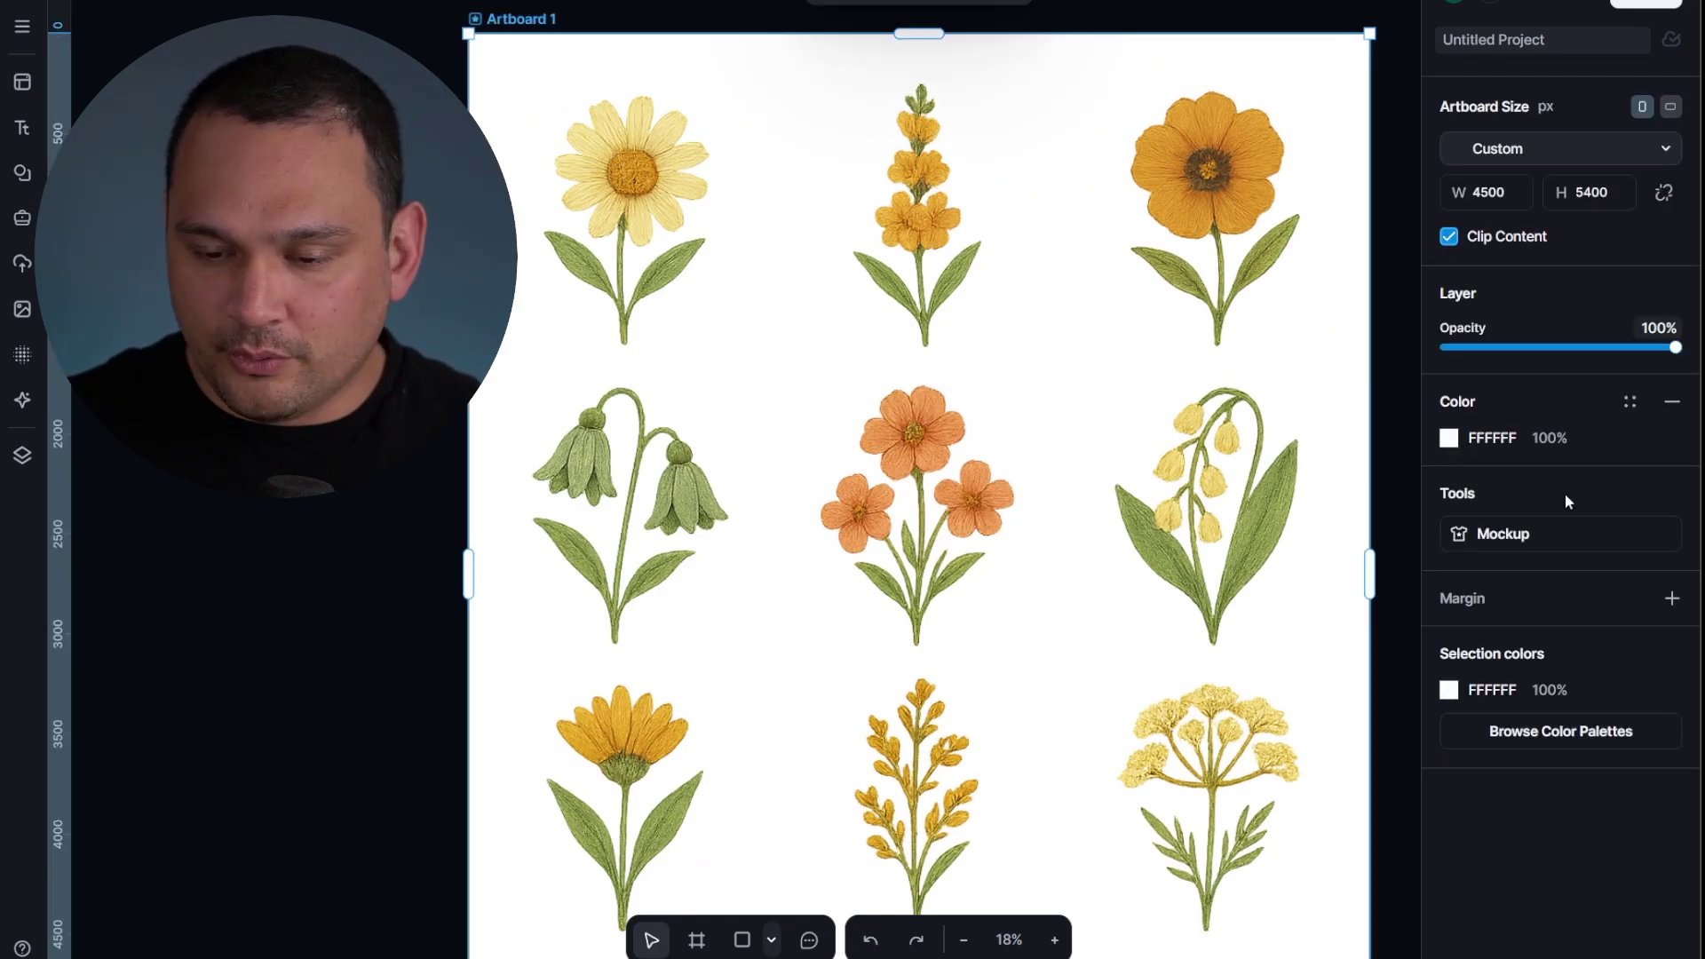
pyautogui.click(1642, 7)
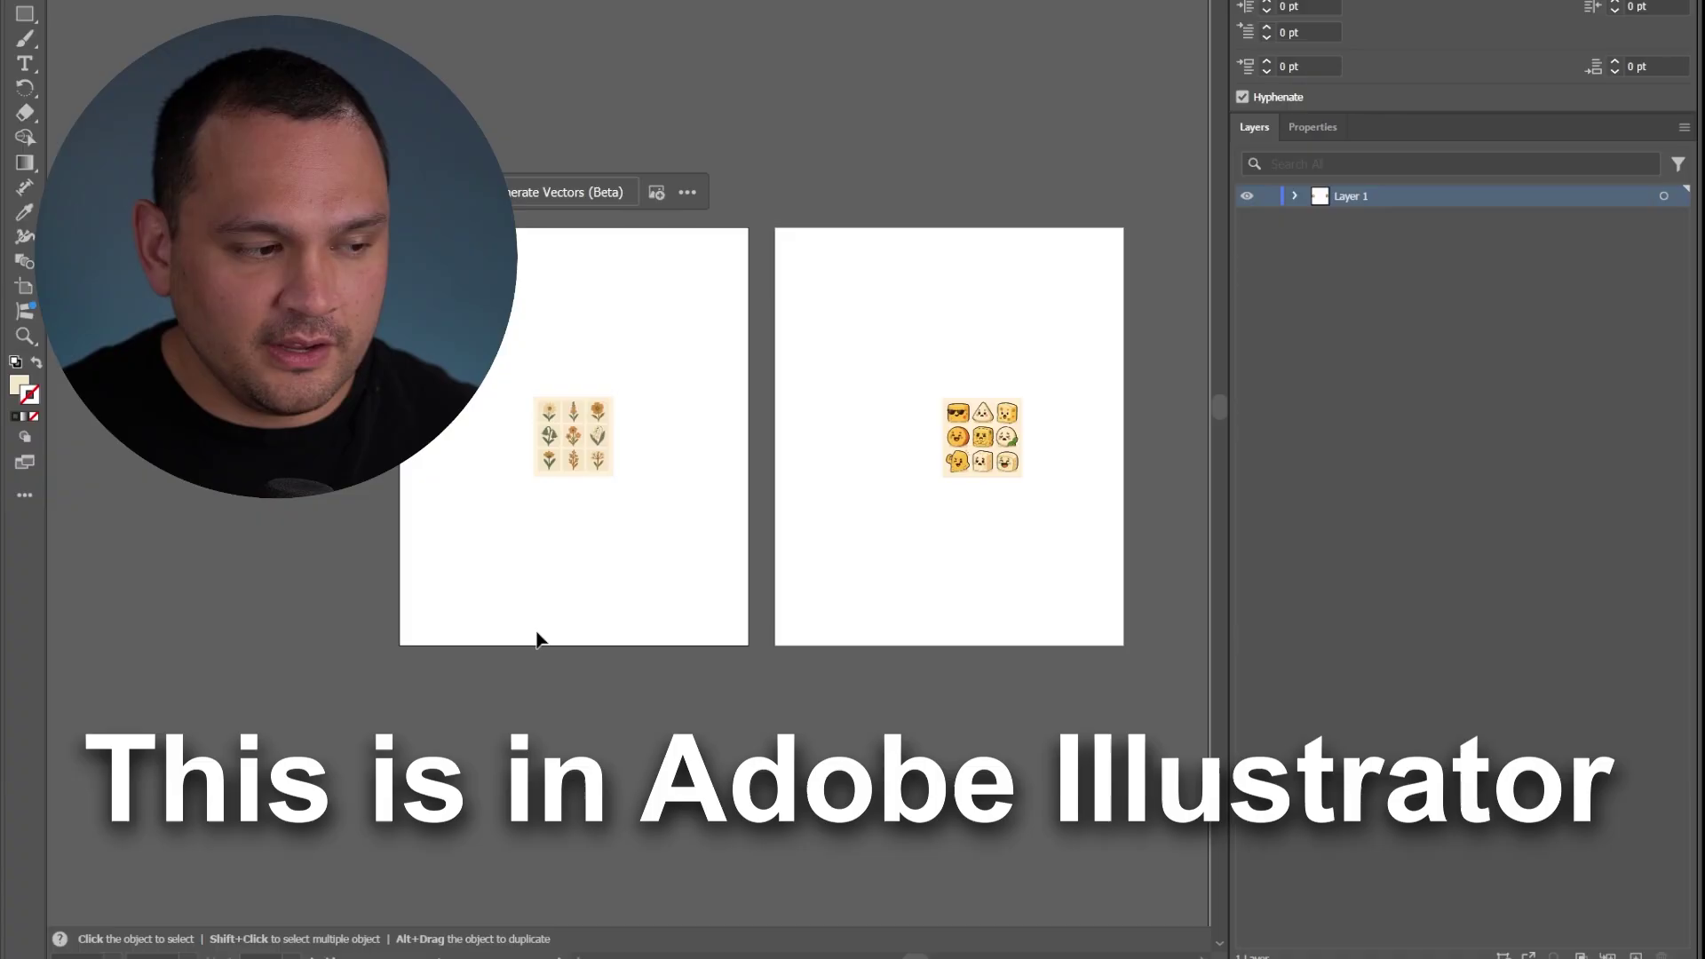
# Step: Select the flower grid and scale it up to span the first artboard
pyautogui.scroll(2, 537, 638)
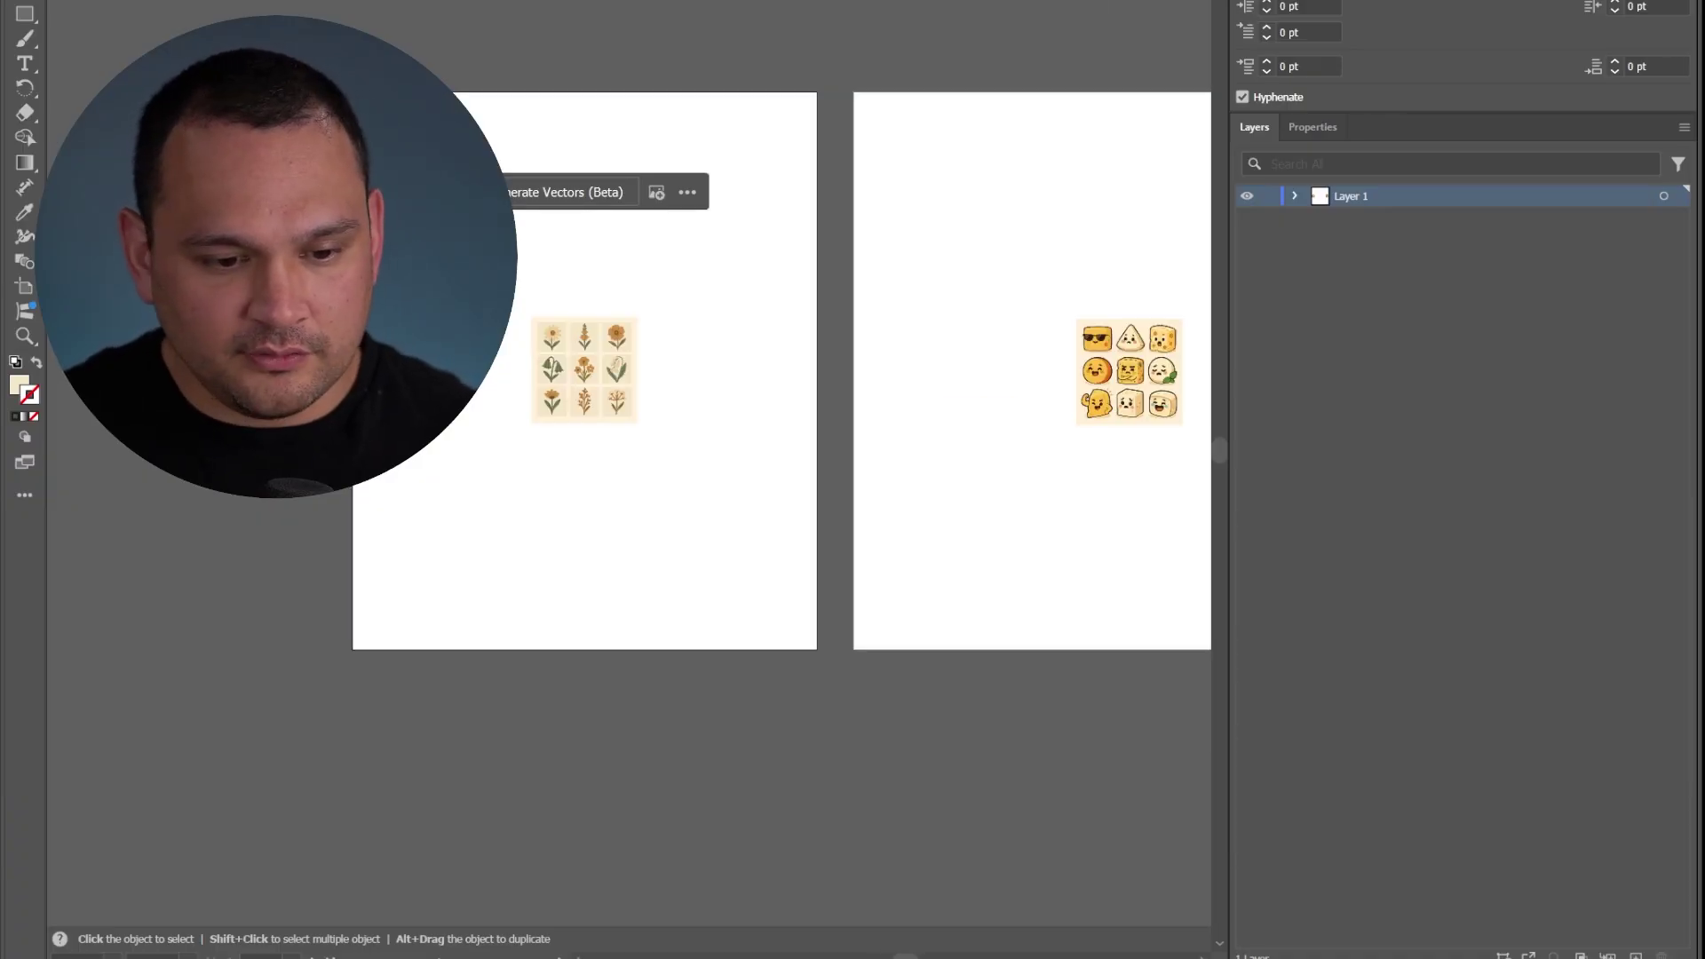
pyautogui.moveTo(464, 278); pyautogui.dragTo(721, 494)
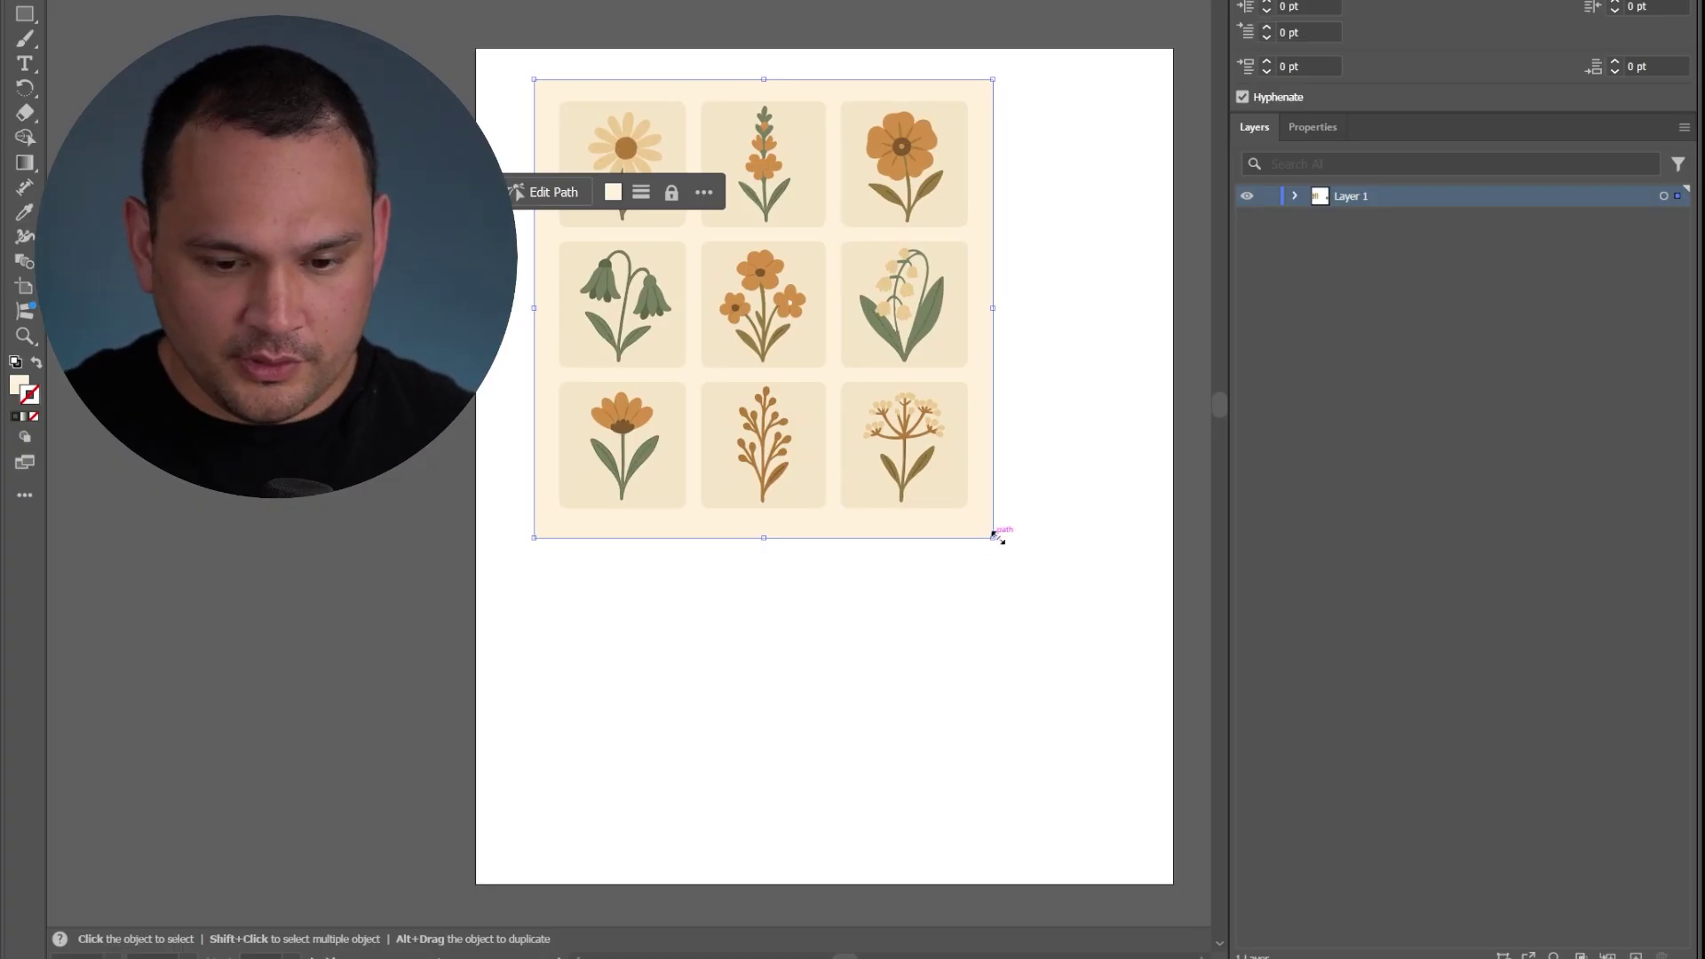
pyautogui.moveTo(993, 536); pyautogui.dragTo(1116, 662)
pyautogui.press('Escape')
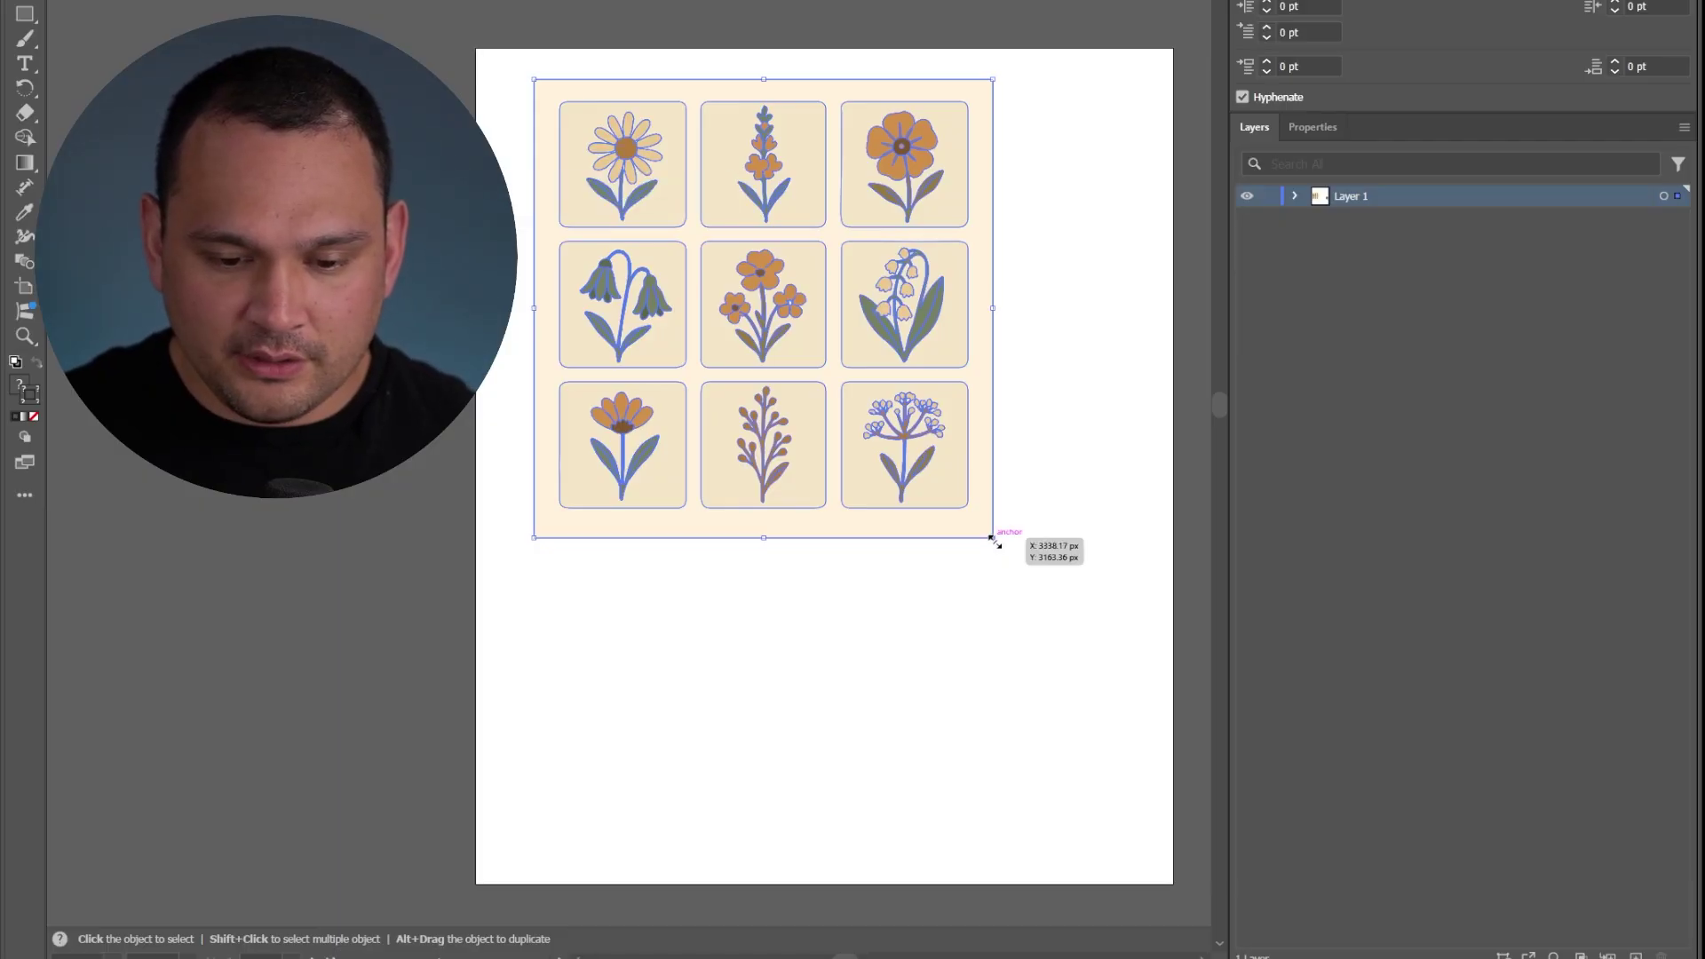
pyautogui.moveTo(994, 540); pyautogui.dragTo(1180, 725)
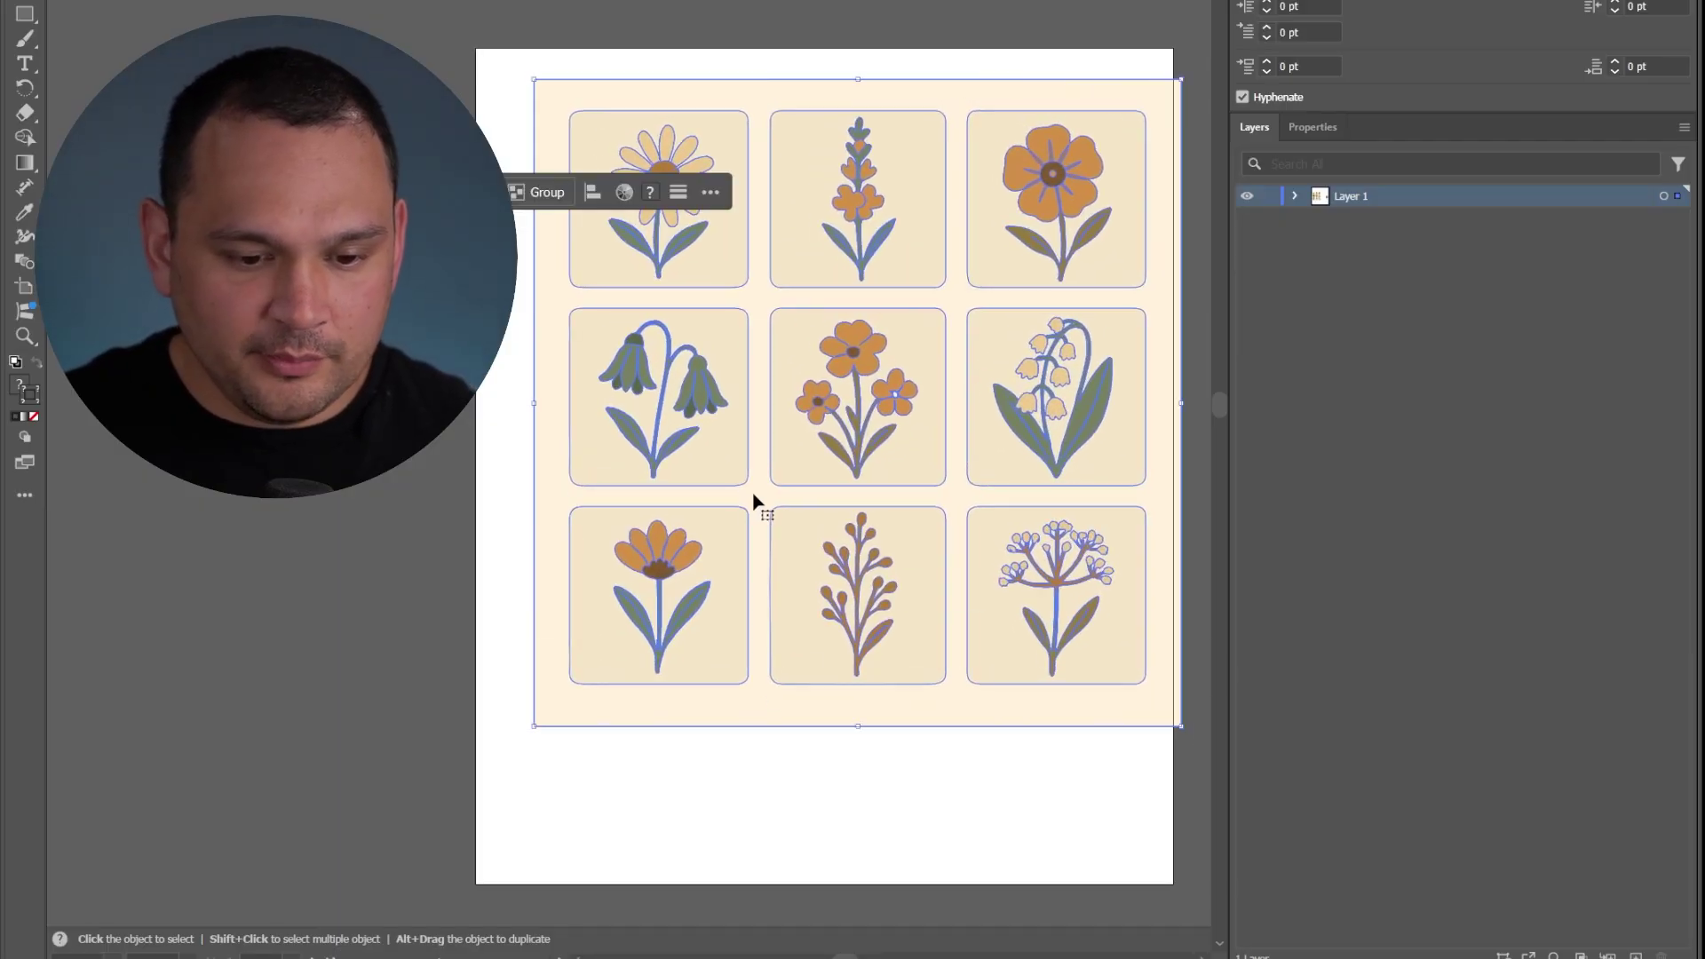
pyautogui.moveTo(753, 502); pyautogui.dragTo(677, 459)
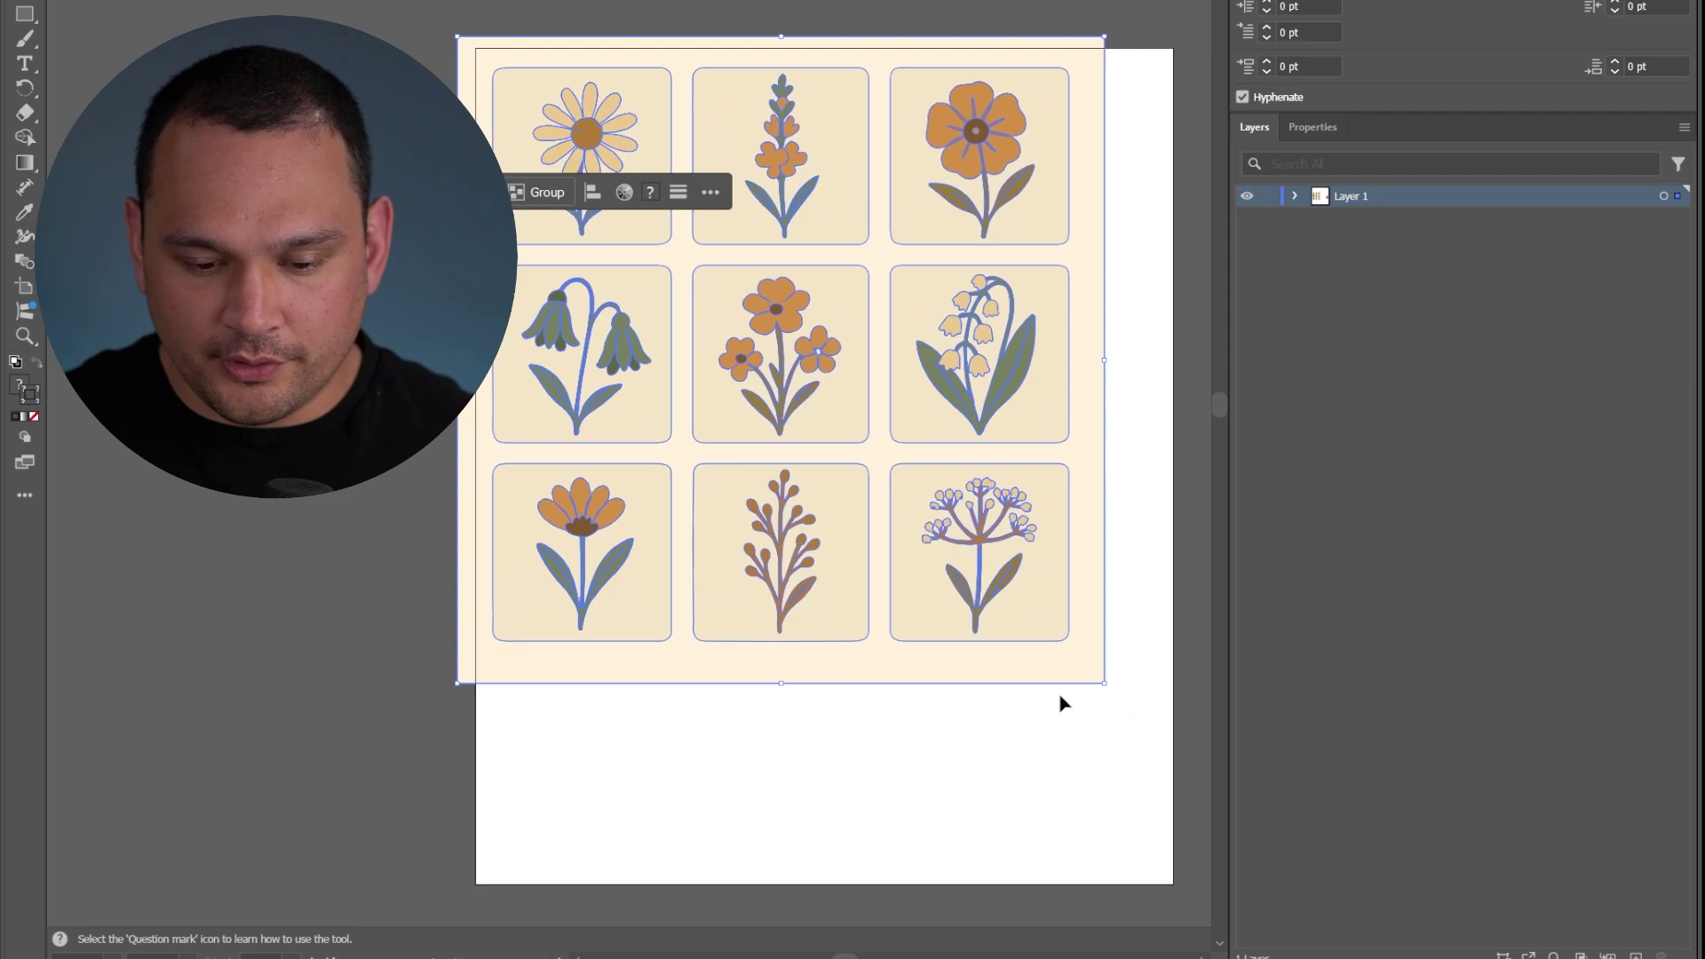
pyautogui.hotkey('ctrl', 'z')
# Step: Delete the cream background rectangle behind the flower tiles
pyautogui.click(668, 793)
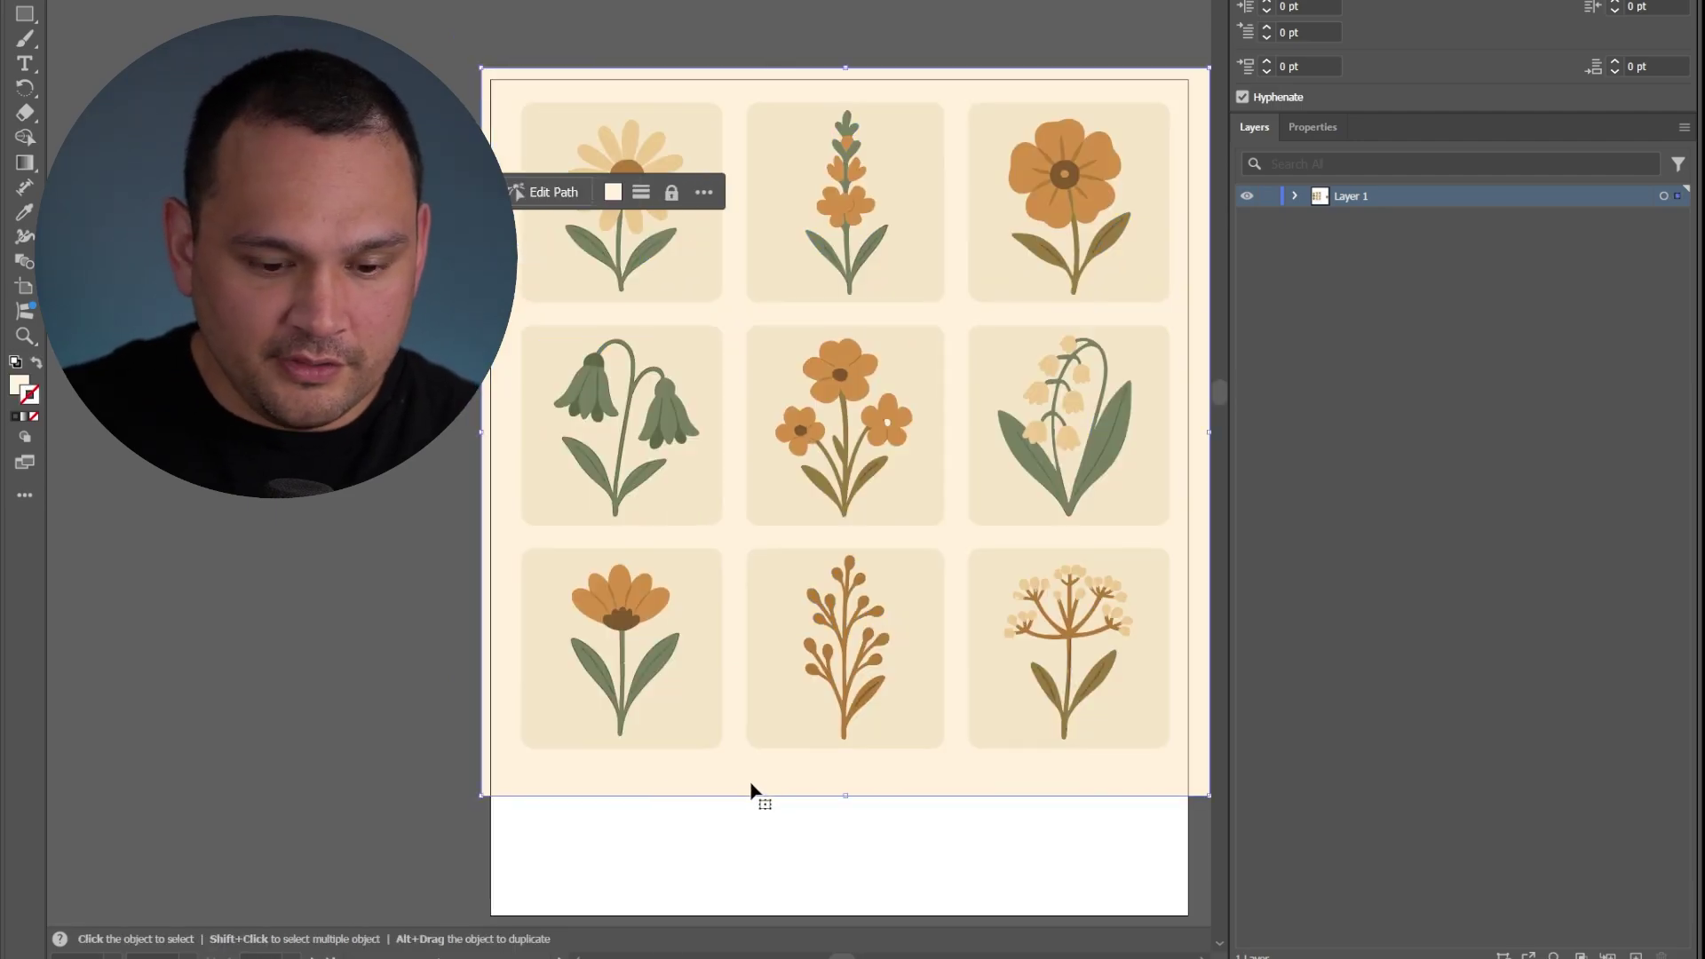
pyautogui.moveTo(753, 791); pyautogui.dragTo(343, 715)
pyautogui.press('Delete')
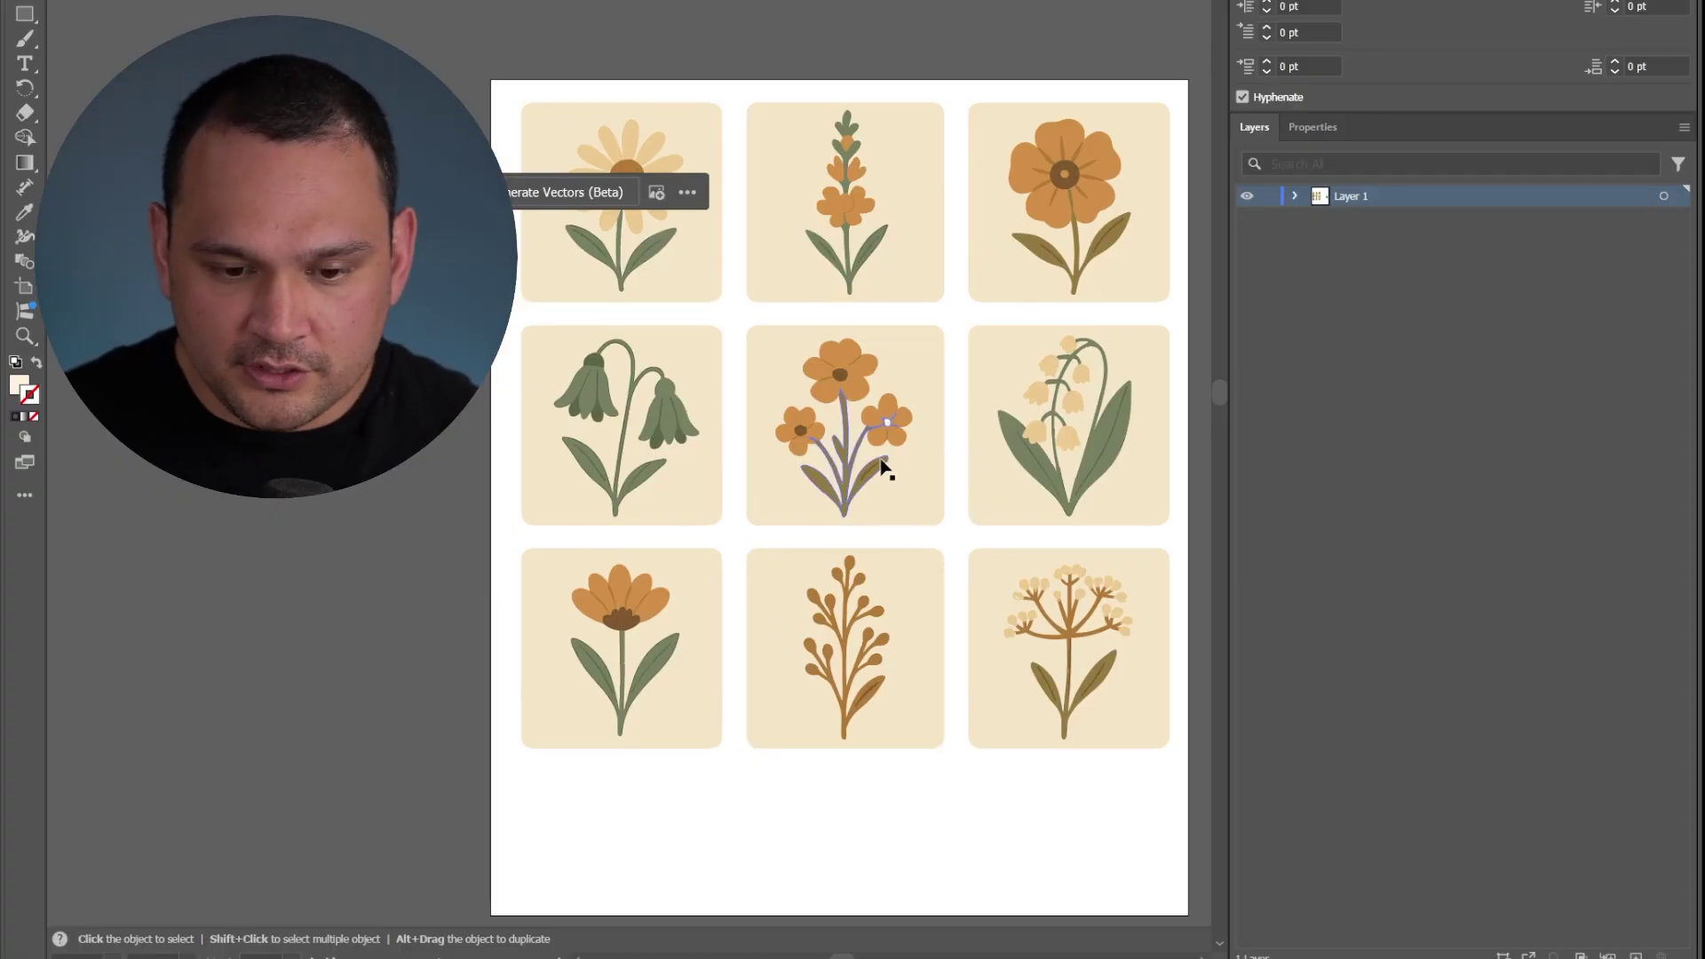
# Step: Copy a dark-brown flower centre and enlarge it over another flower's white centre gap
pyautogui.scroll(5, 883, 462)
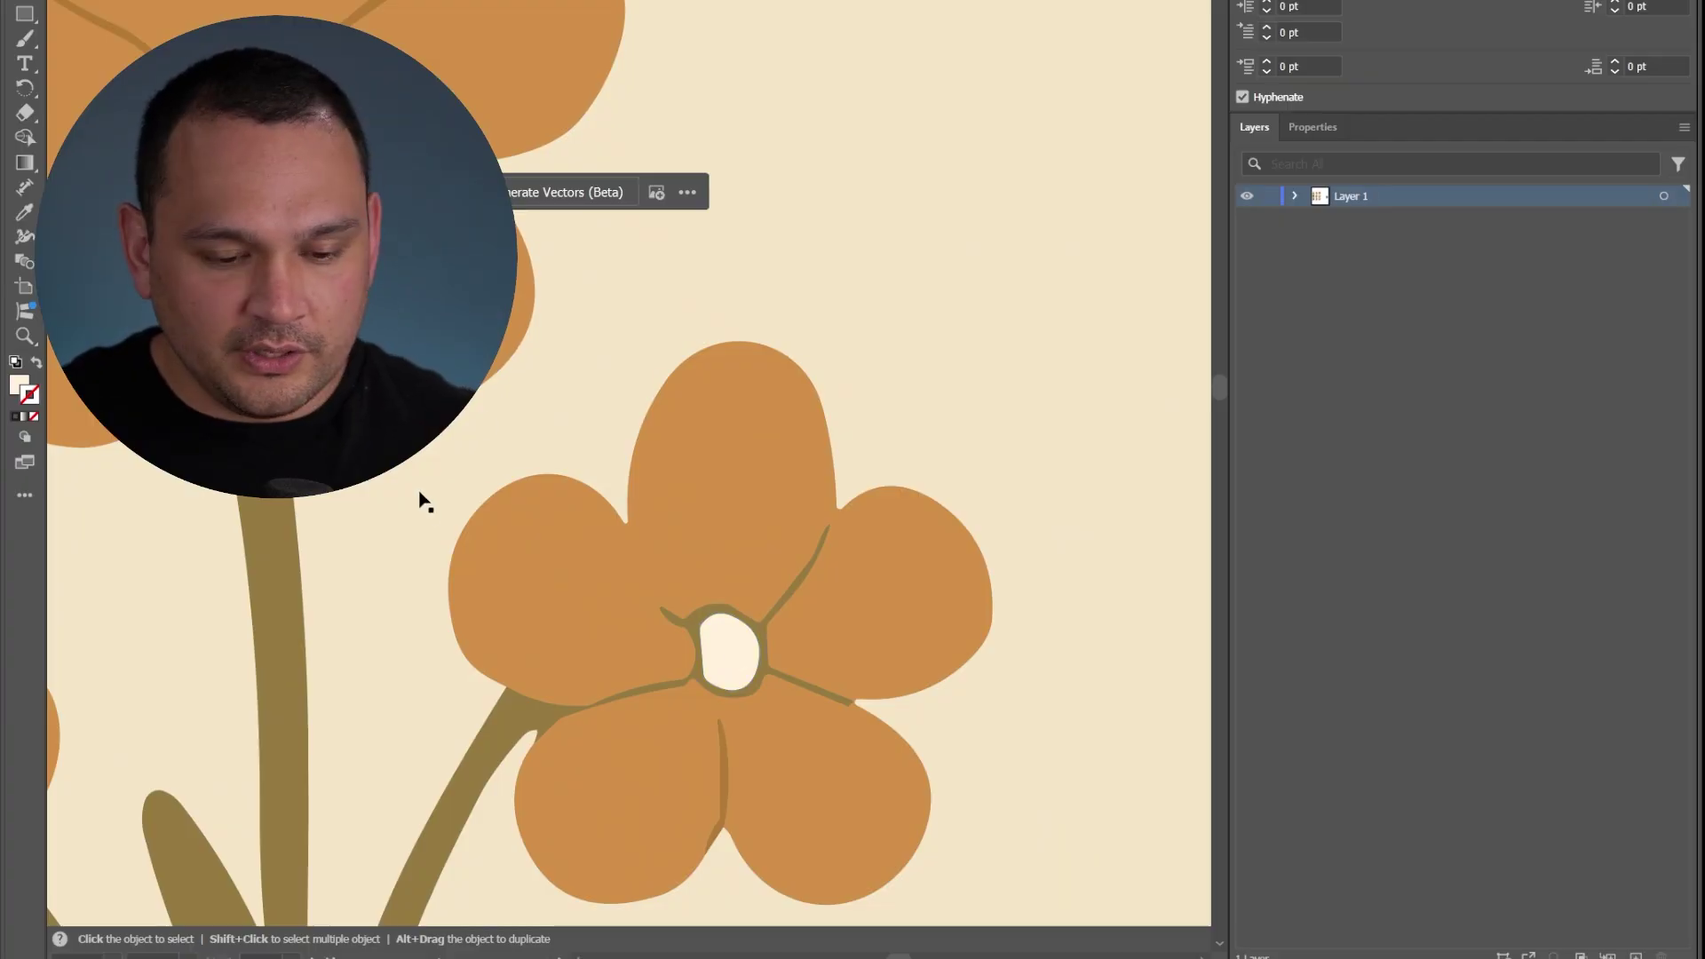
pyautogui.click(856, 487)
pyautogui.press('space')
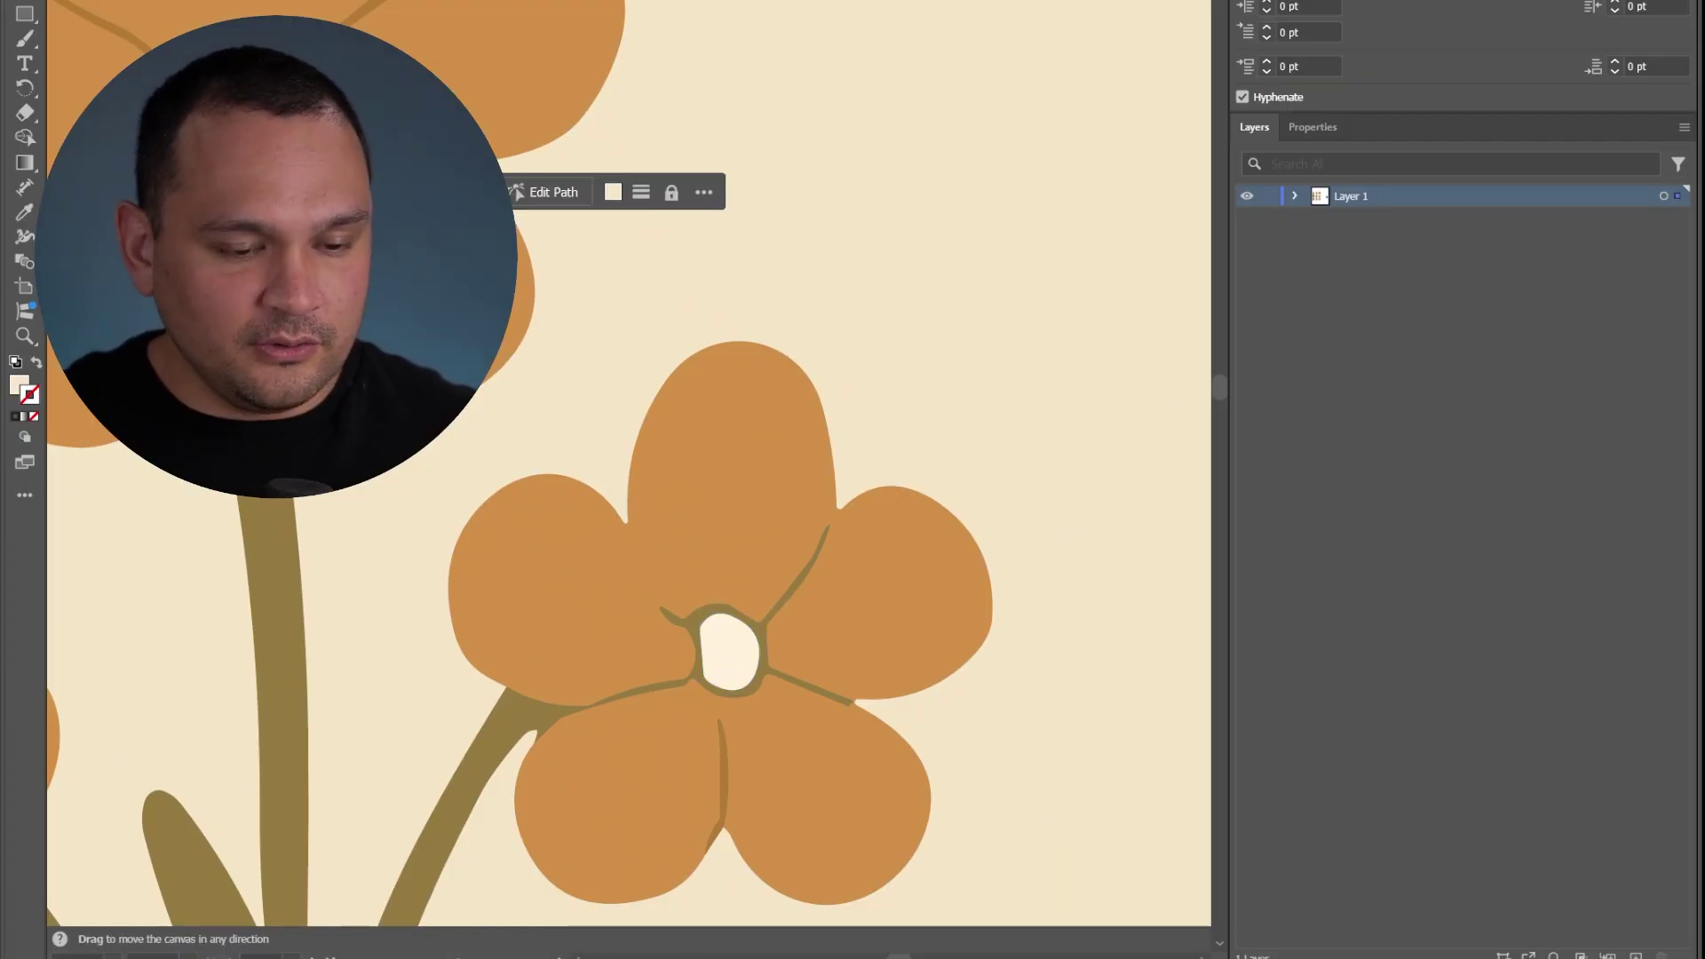
pyautogui.moveTo(410, 468); pyautogui.dragTo(741, 404)
pyautogui.click(601, 55)
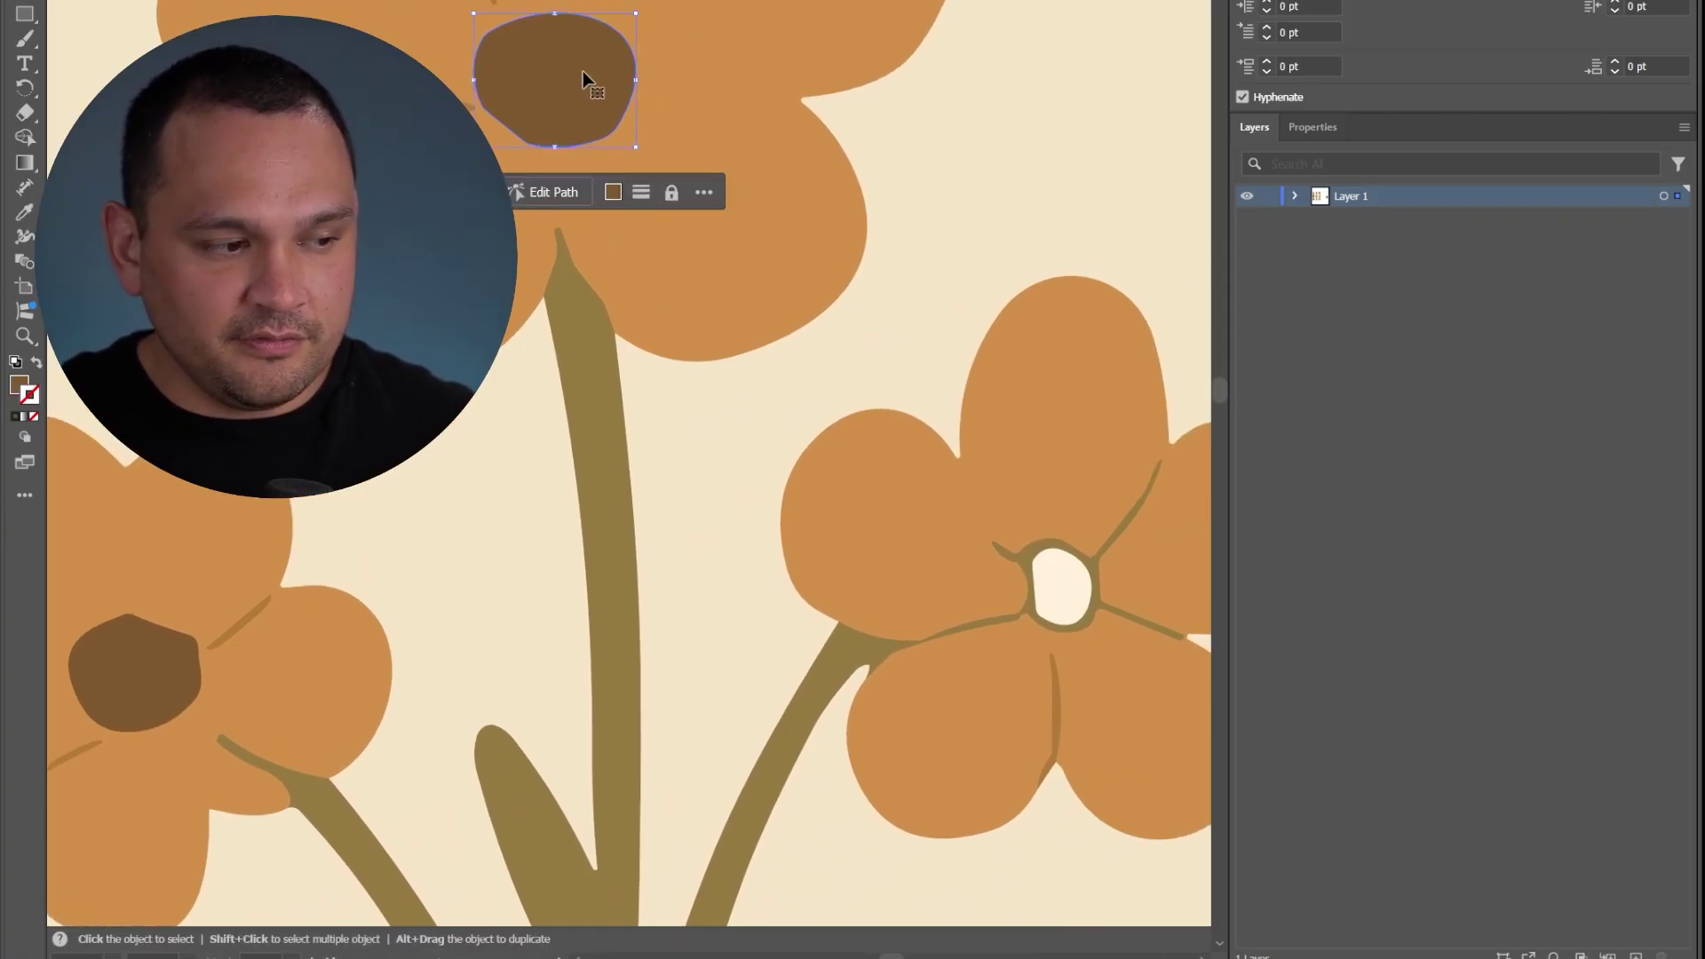
pyautogui.moveTo(570, 76); pyautogui.dragTo(1059, 604)
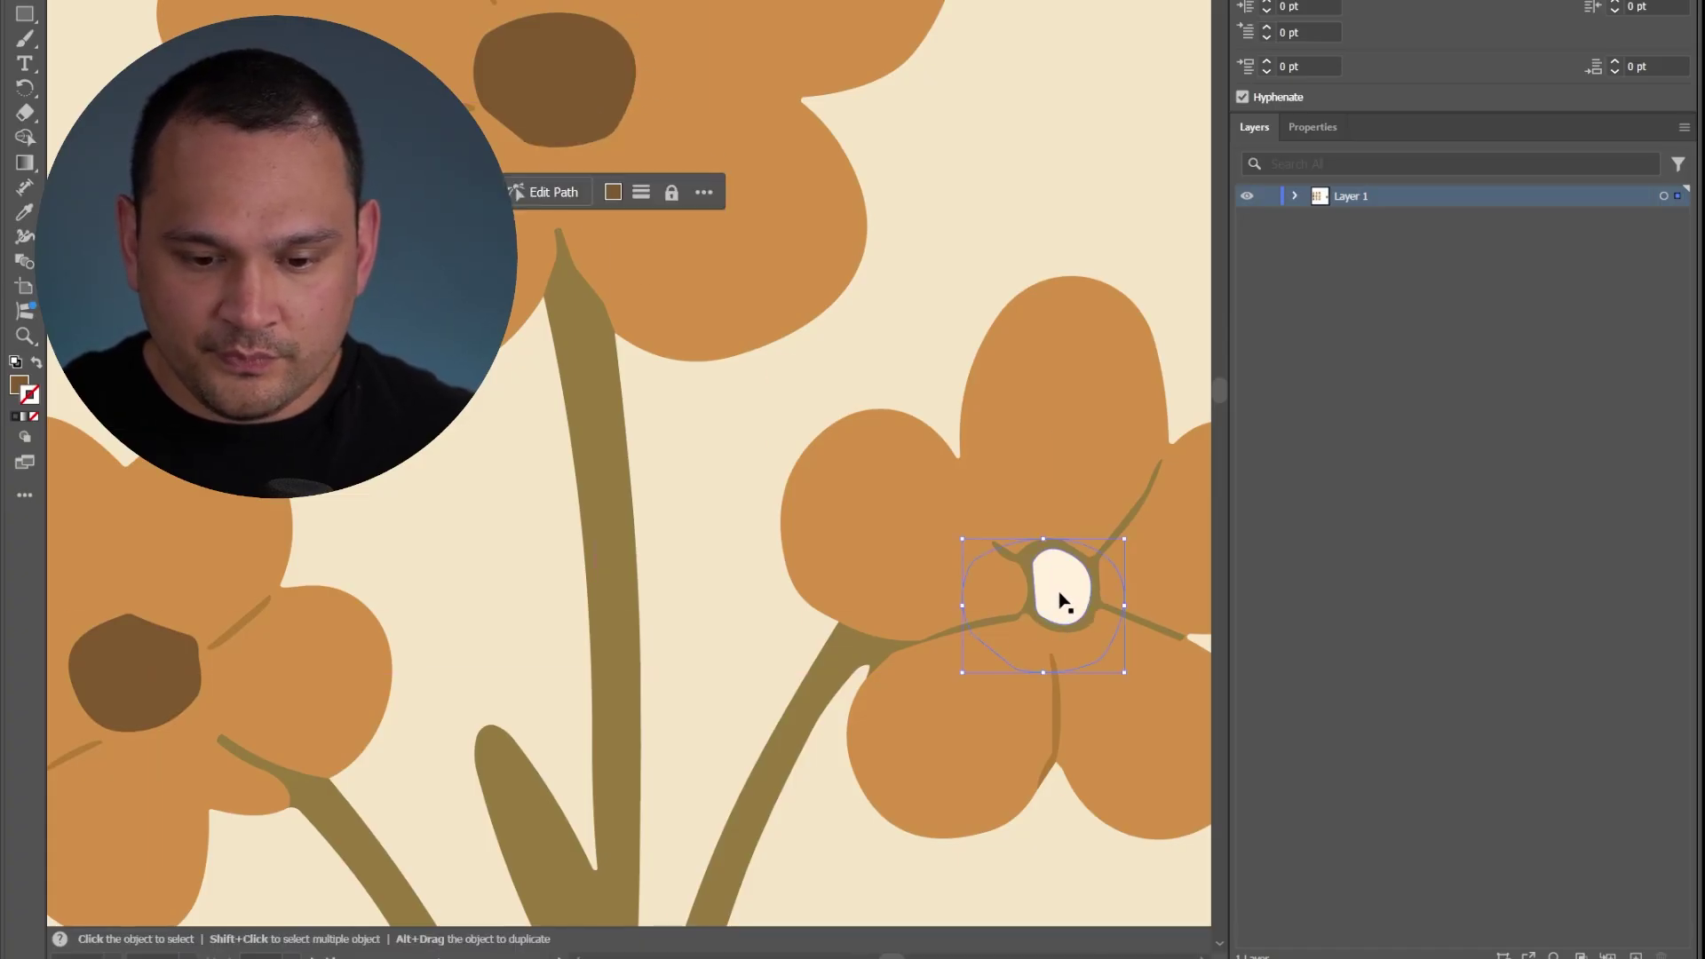
pyautogui.rightClick(1061, 604)
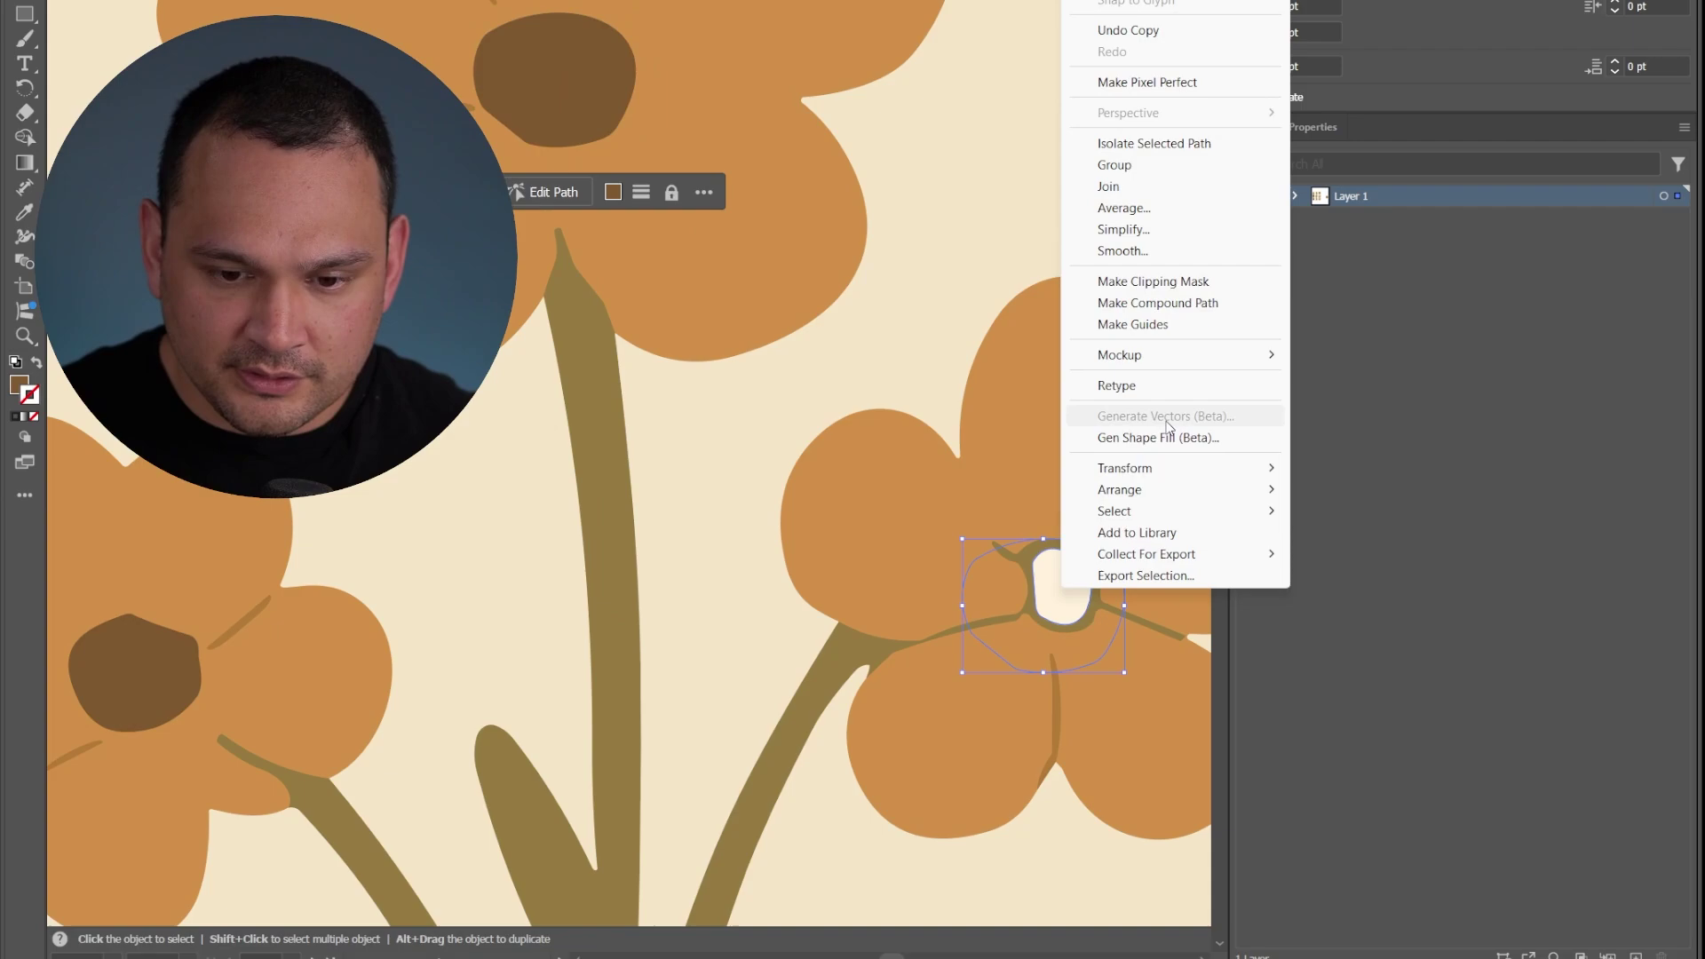
pyautogui.click(1107, 590)
pyautogui.moveTo(1107, 589); pyautogui.dragTo(1026, 535)
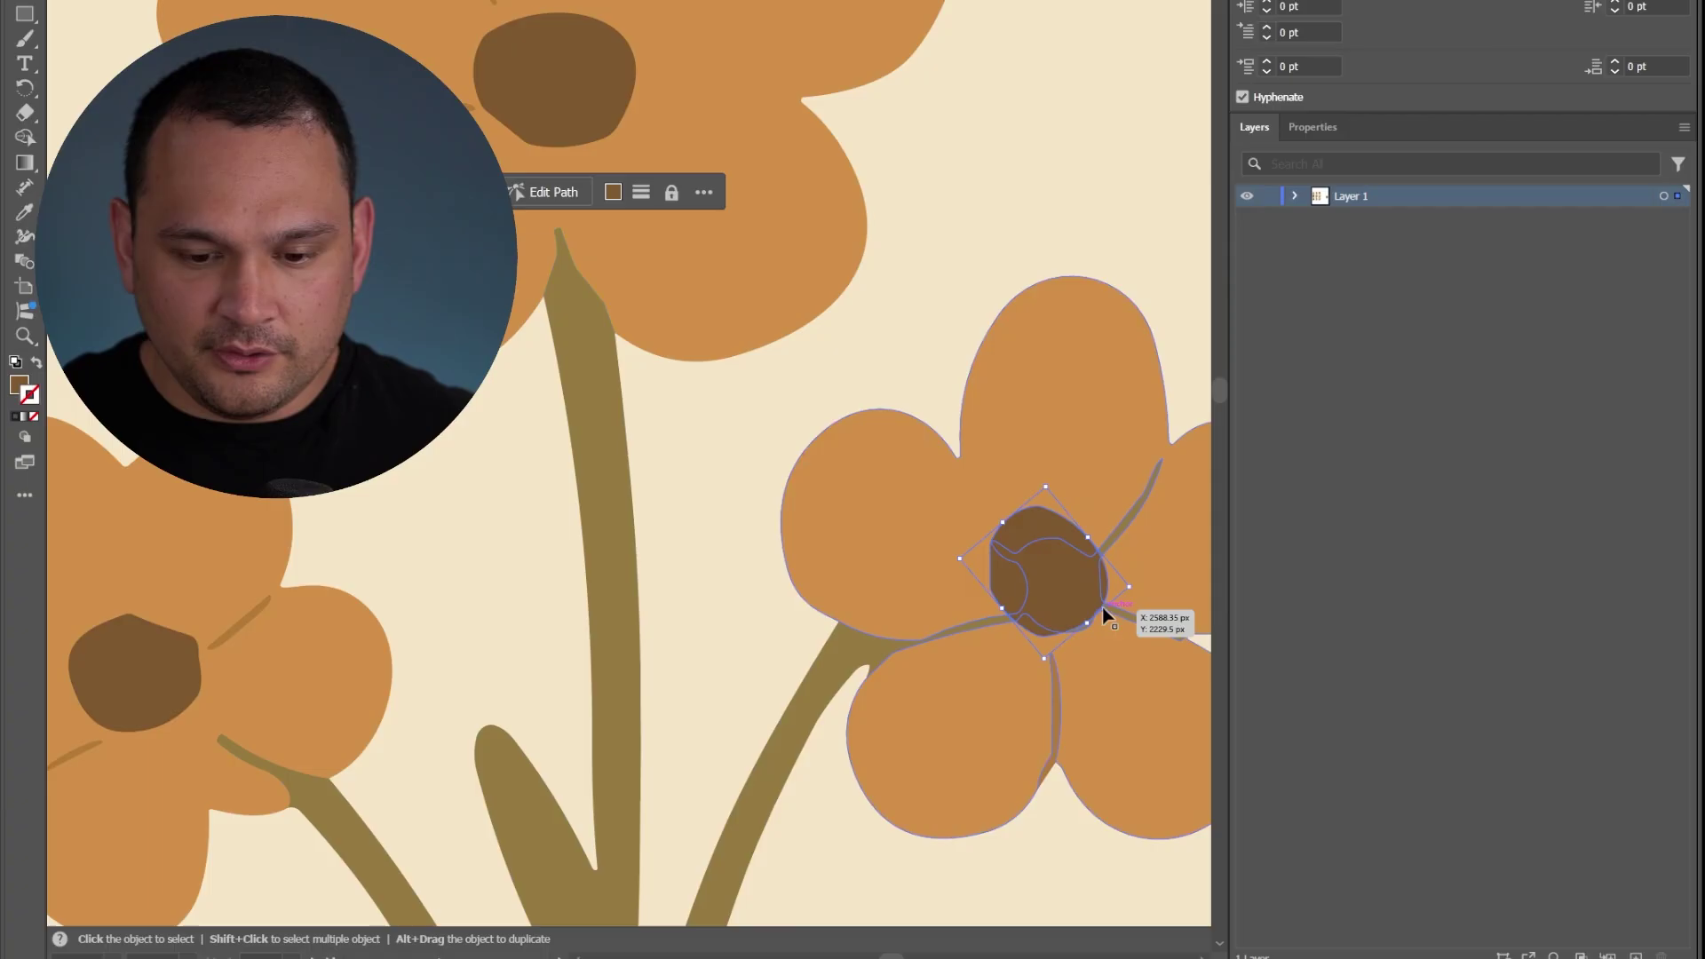
pyautogui.moveTo(1141, 595); pyautogui.dragTo(1144, 591)
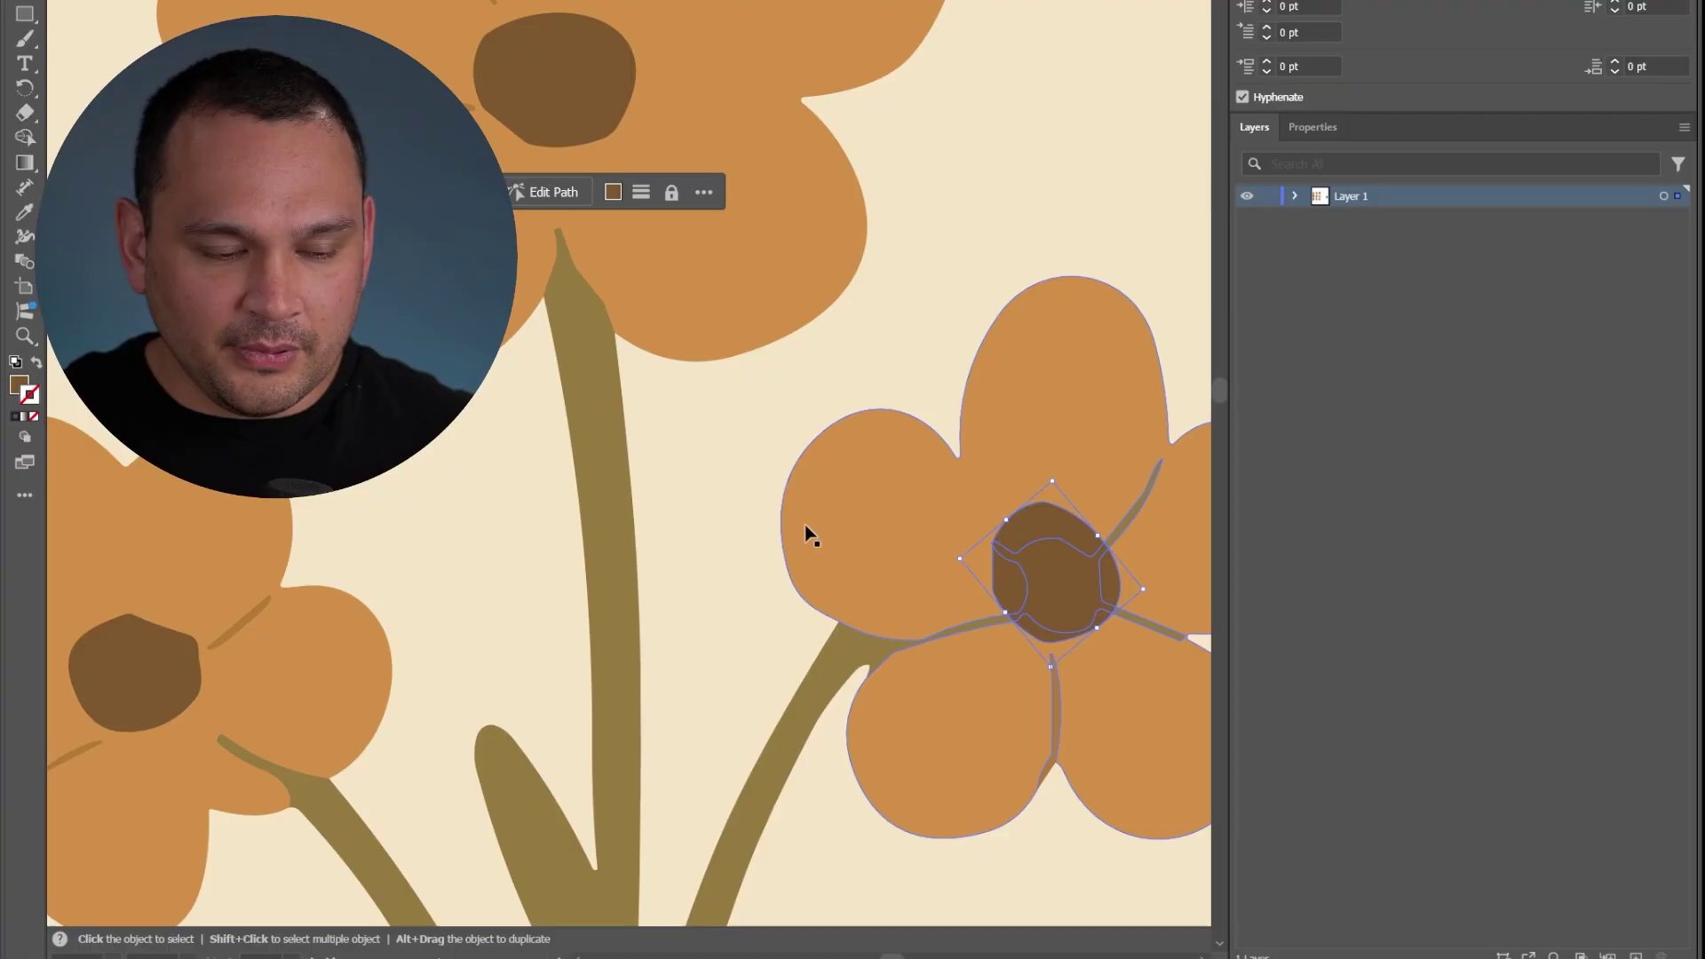
# Step: Deselect the edited centre and zoom out to view the whole flower artboard
pyautogui.click(721, 657)
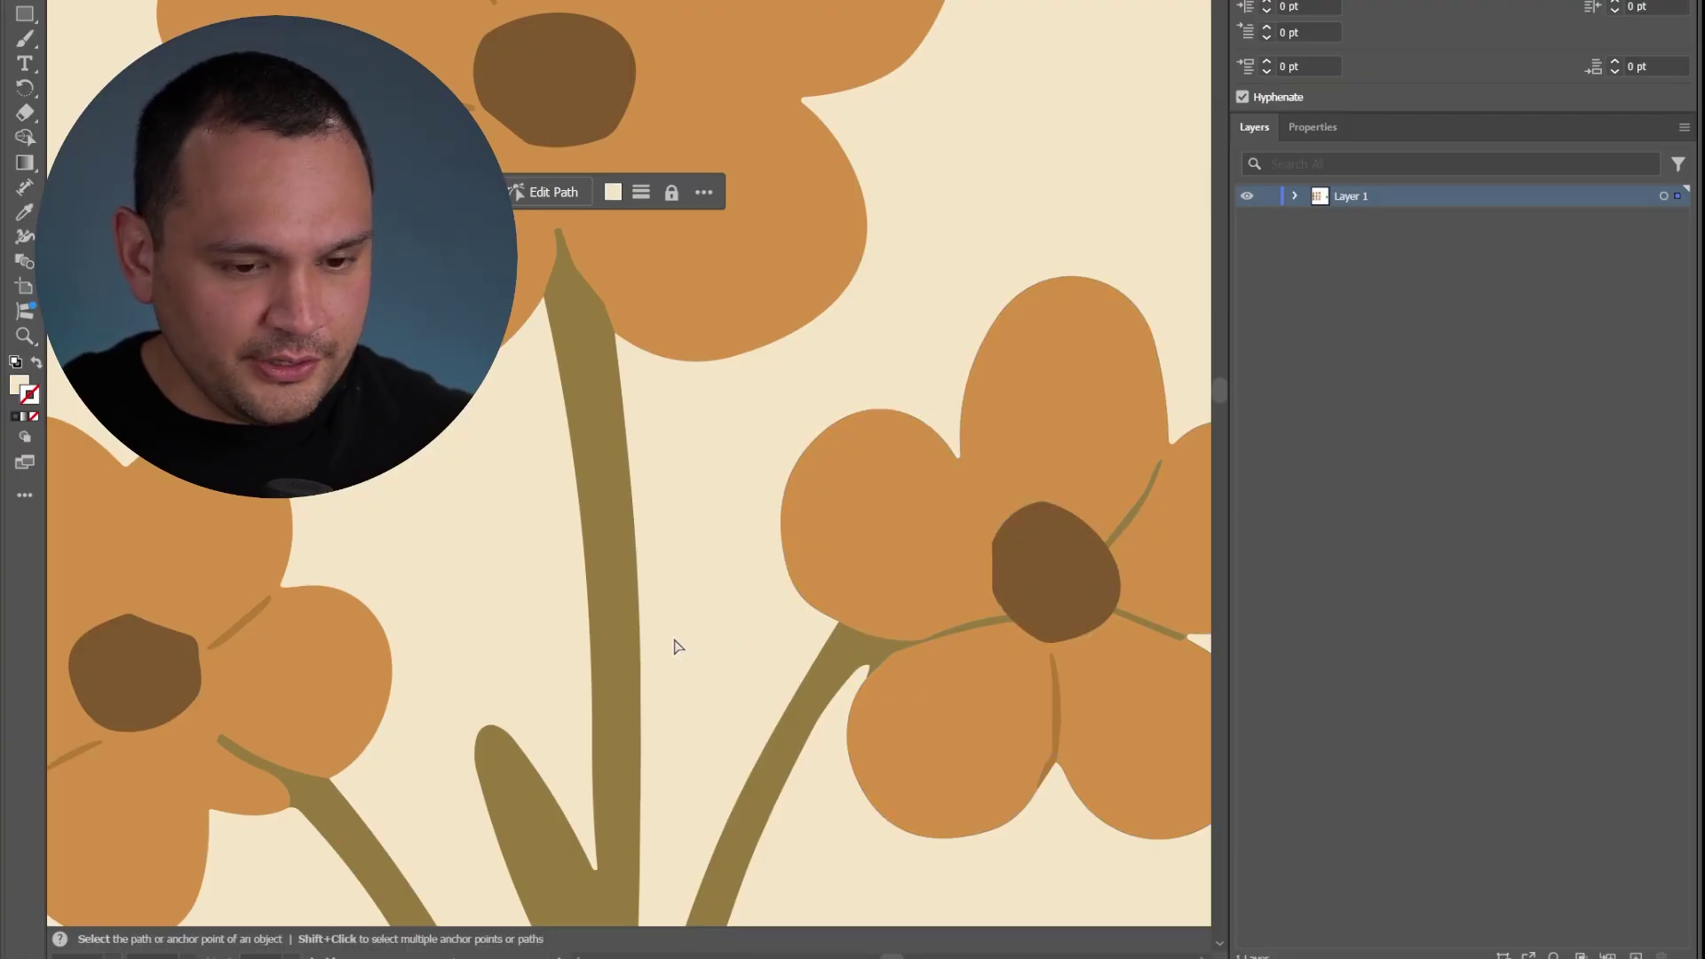
pyautogui.scroll(-5, 661, 655)
pyautogui.scroll(-3, 676, 639)
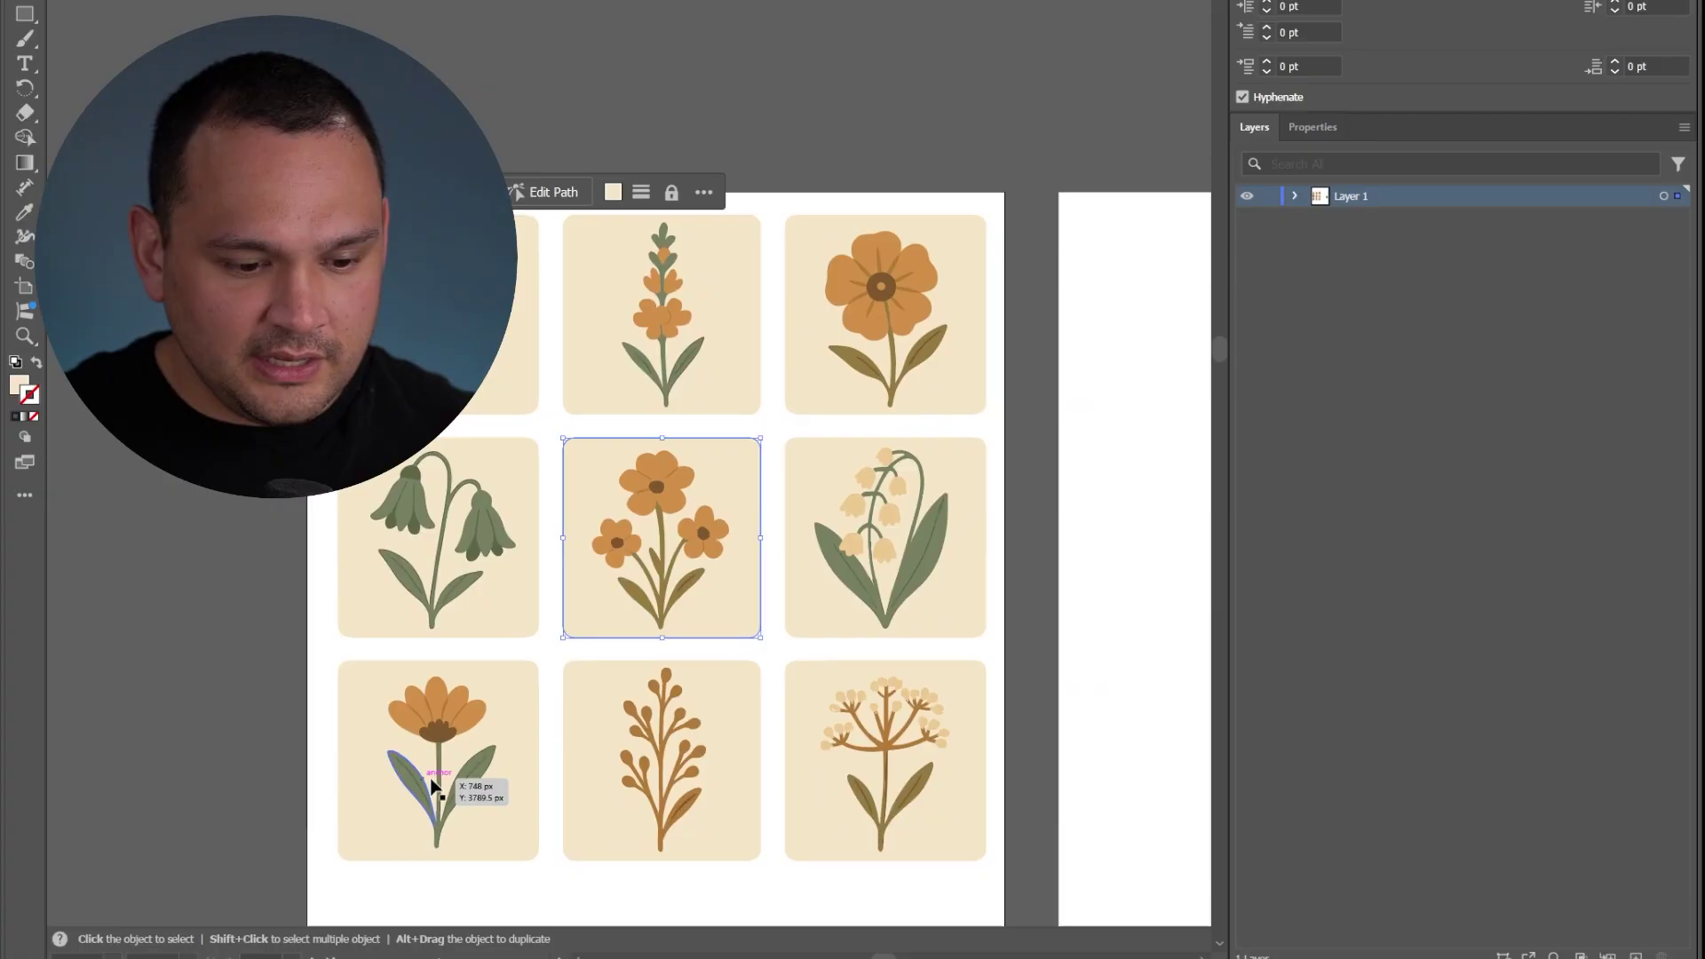
# Step: Clear the selection and Export As PNG at High (300 ppi) with transparent background
pyautogui.hotkey('ctrl', 'shift', 'a')
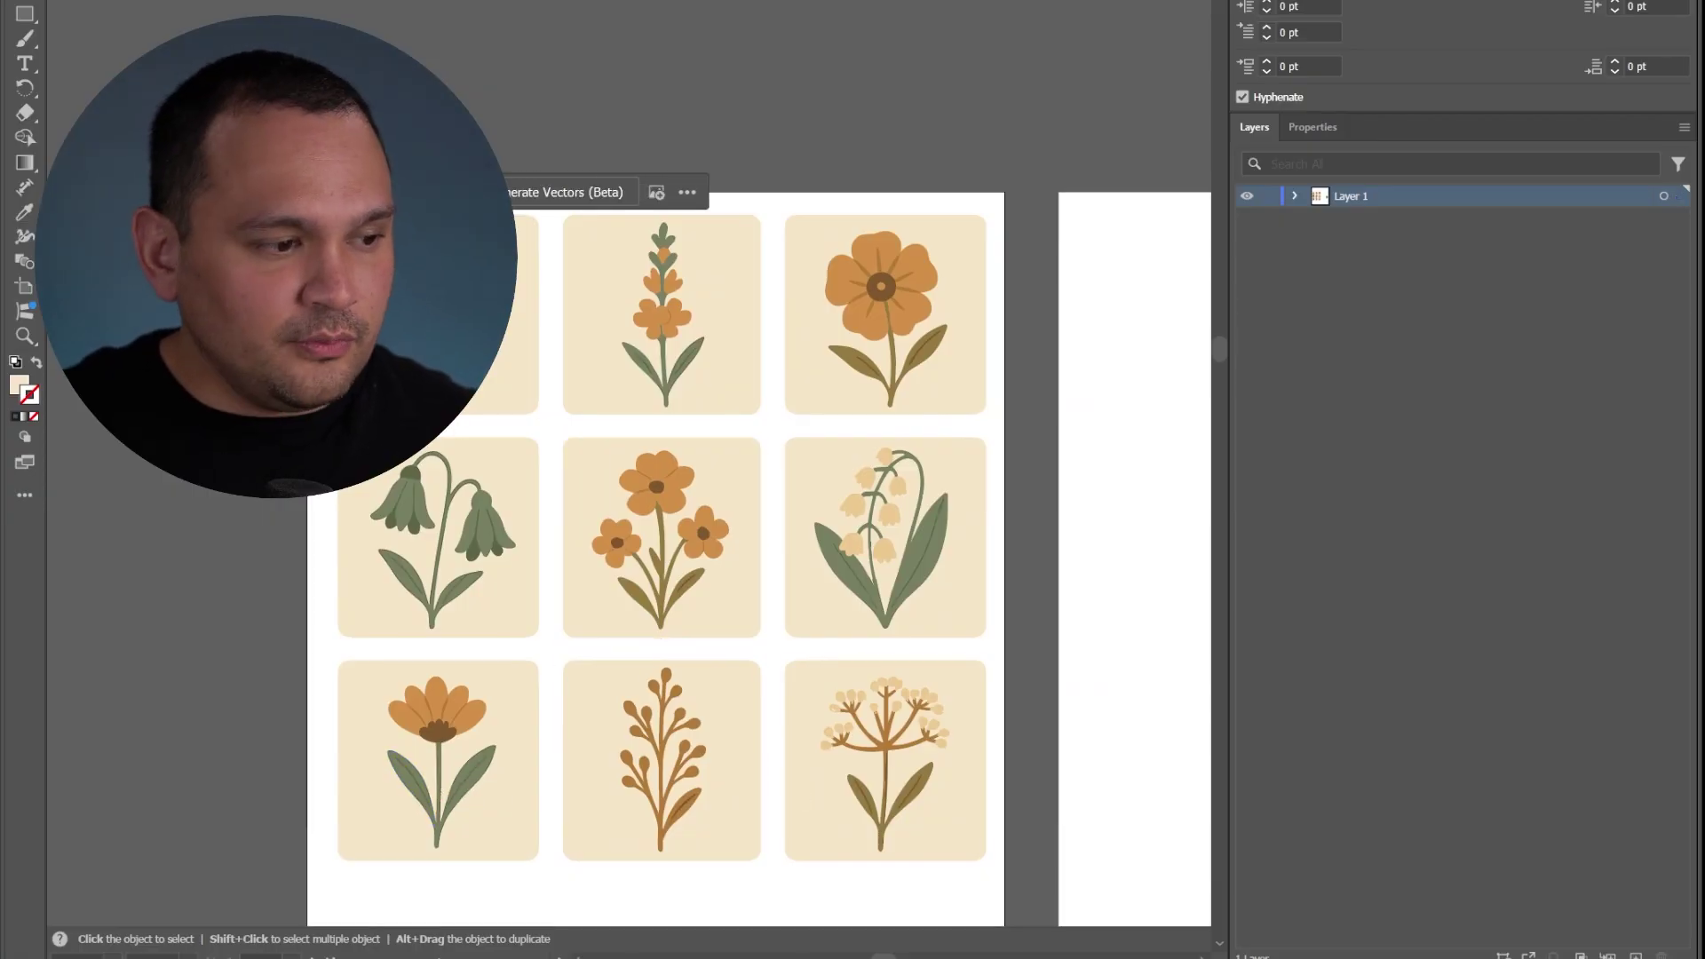
pyautogui.hscroll(-3, 638, 158)
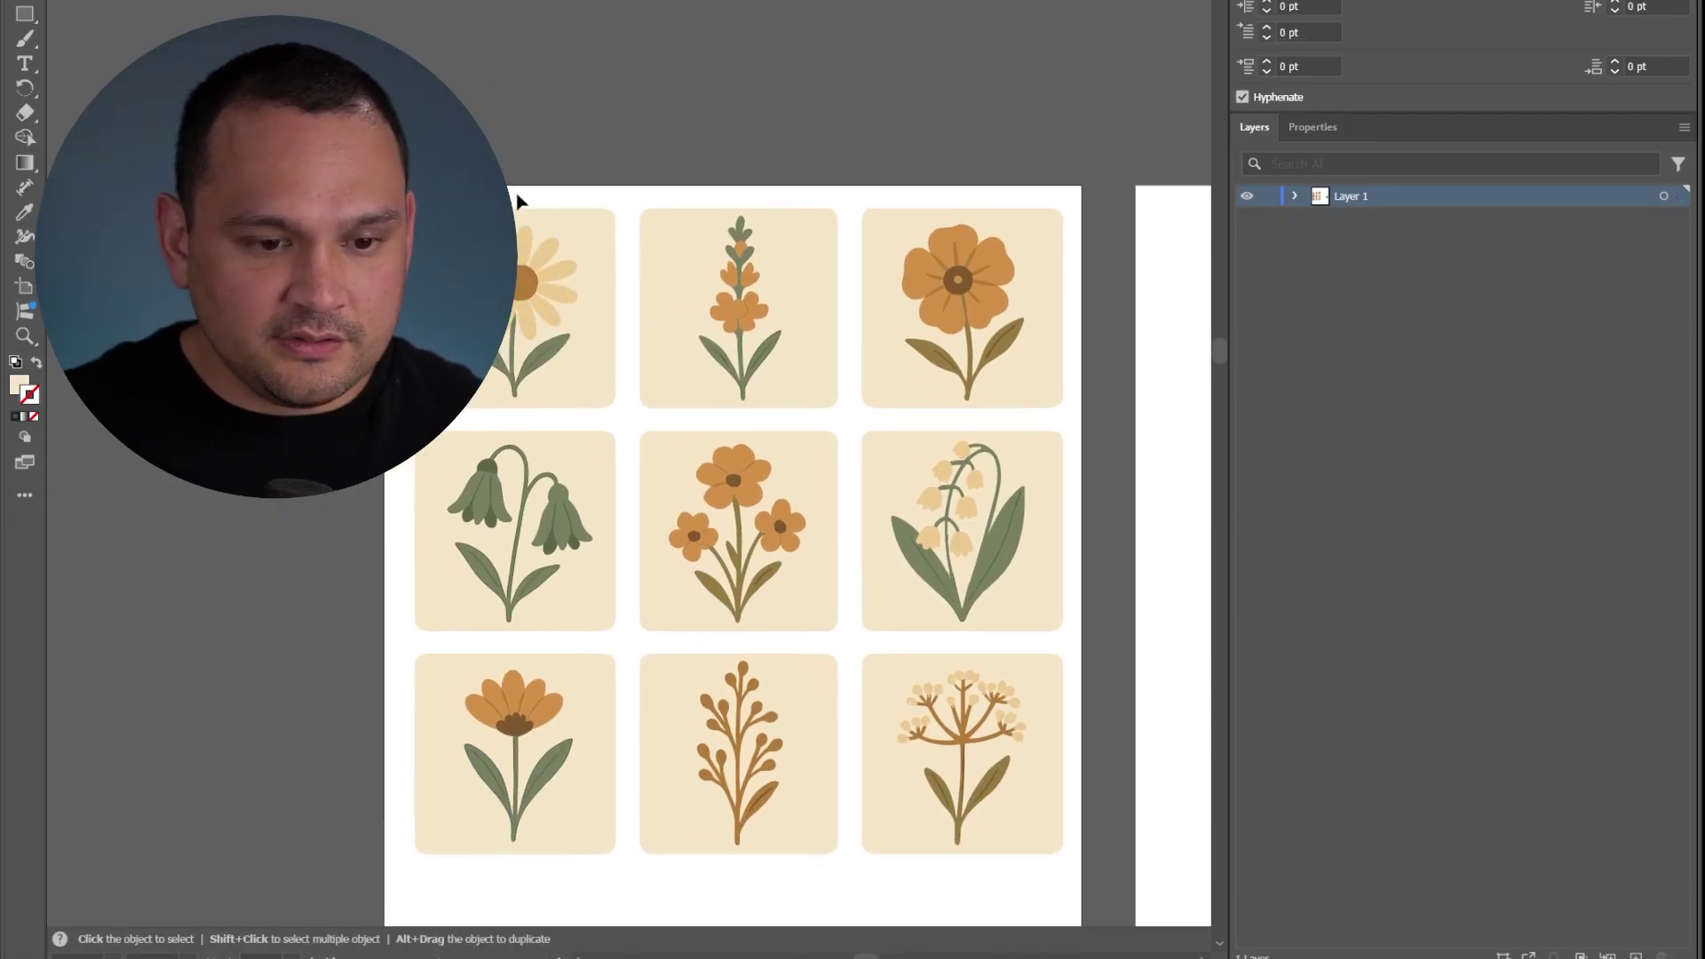
pyautogui.click(559, 355)
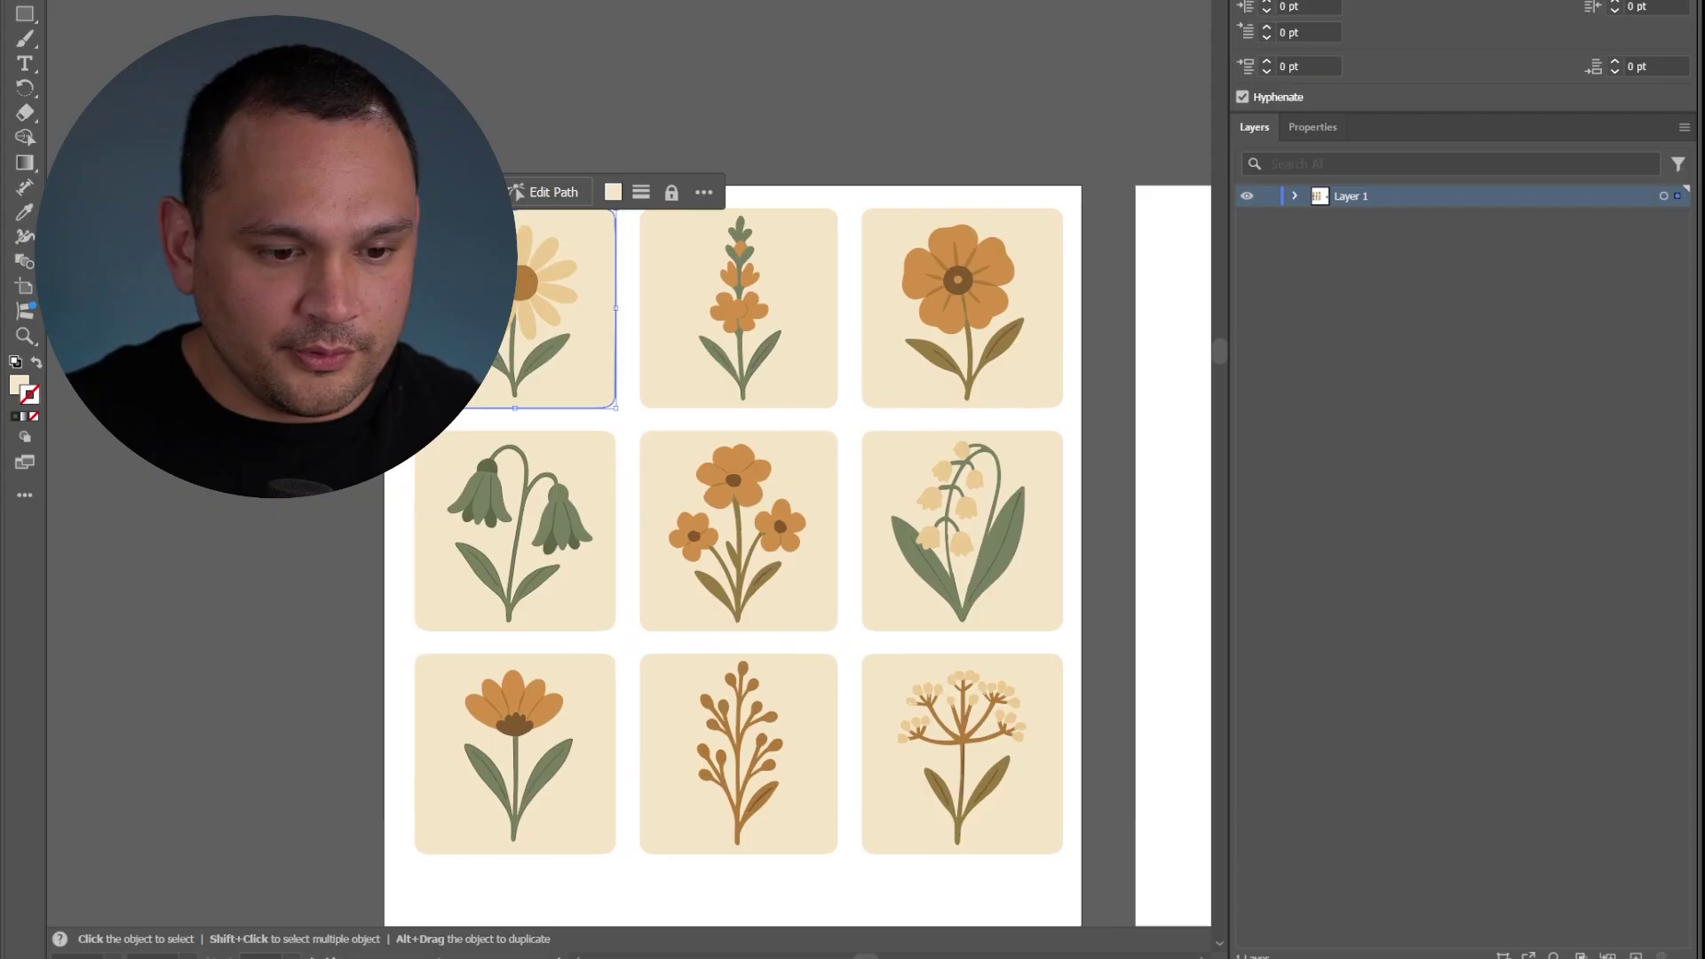
pyautogui.hotkey('ctrl', 'shift', 'a')
pyautogui.hotkey('alt', 'f')
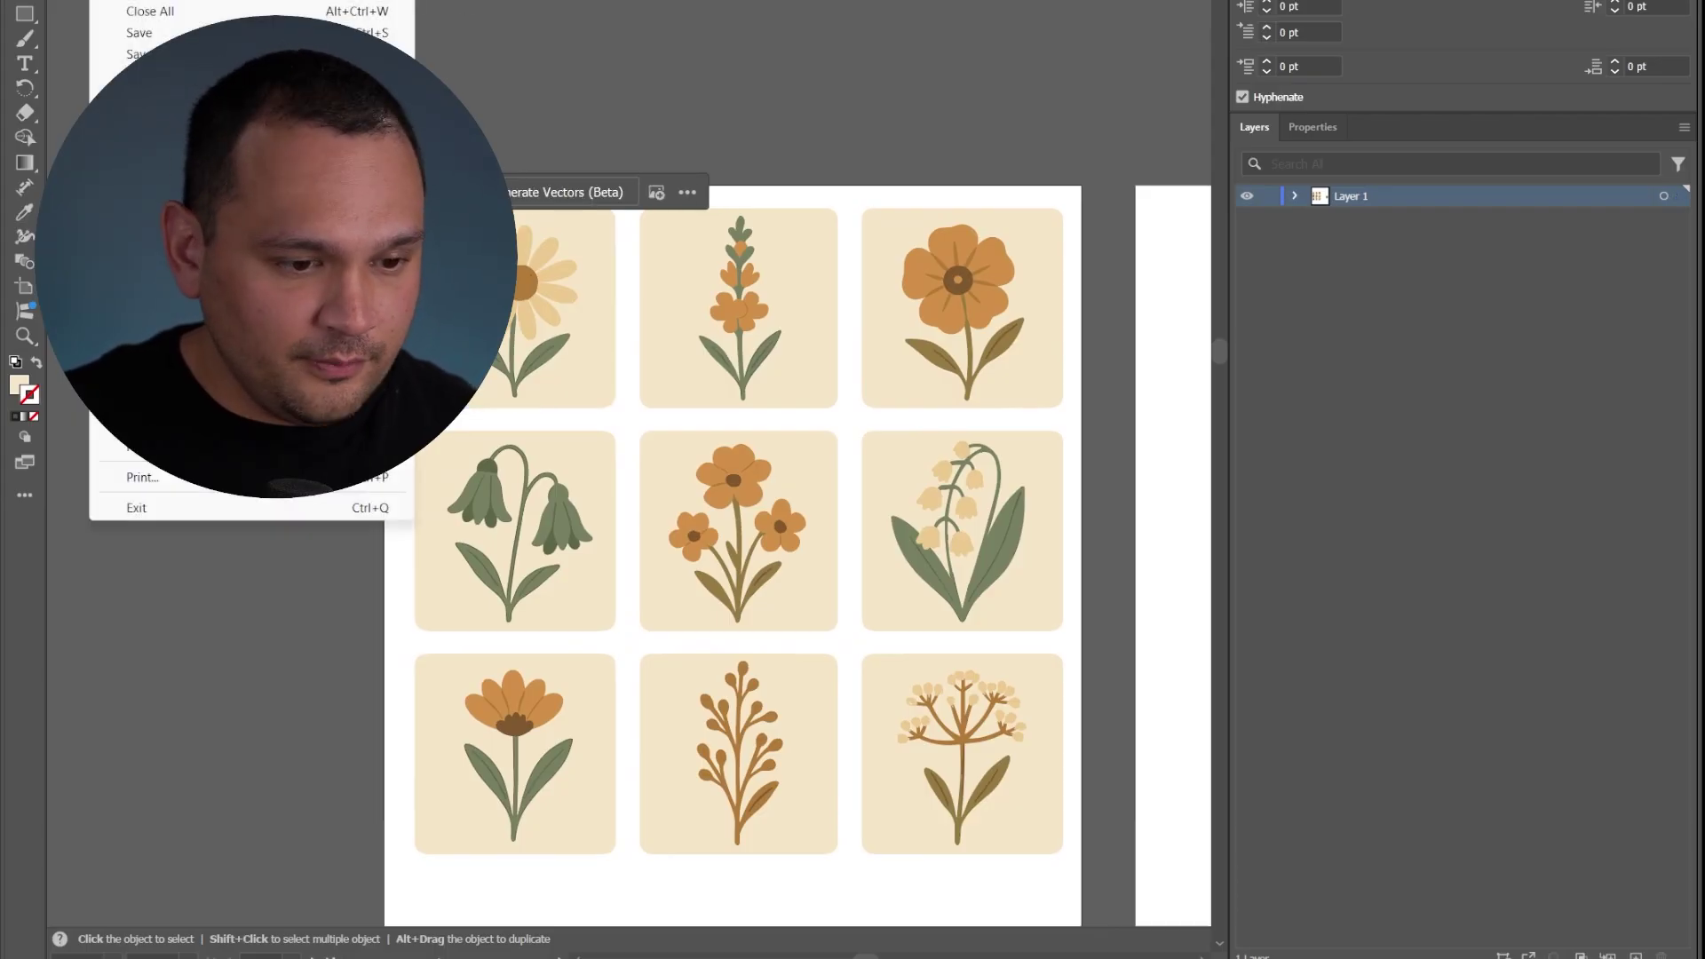
pyautogui.press('Return')
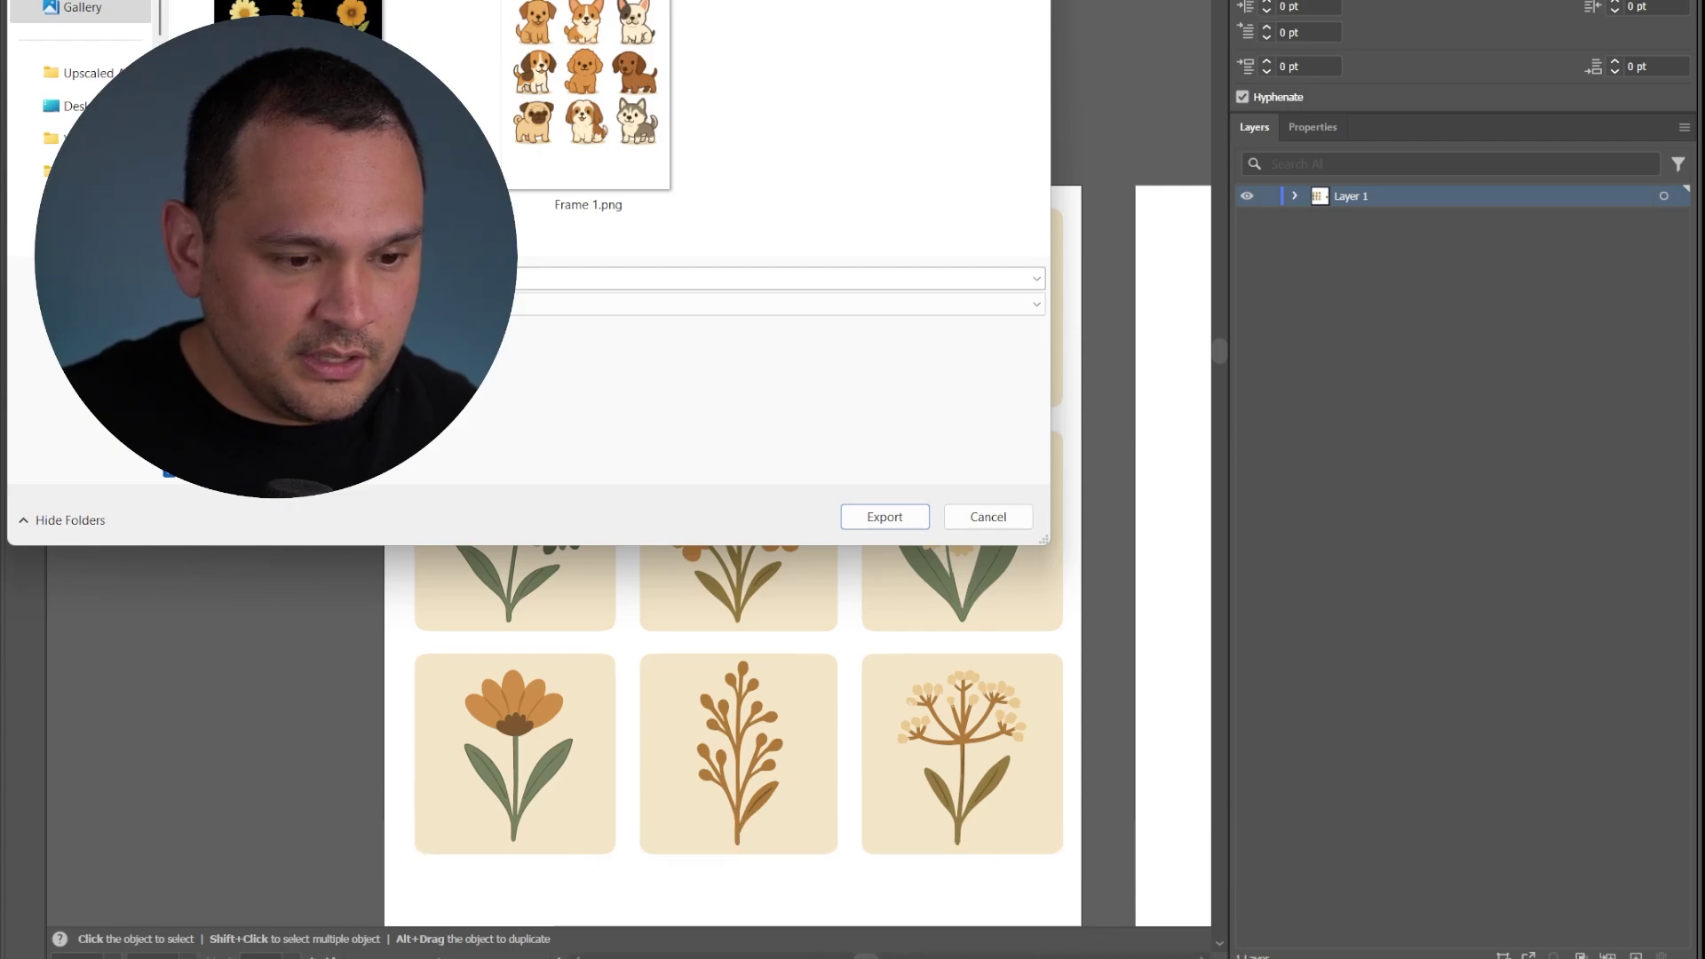
pyautogui.press('Return')
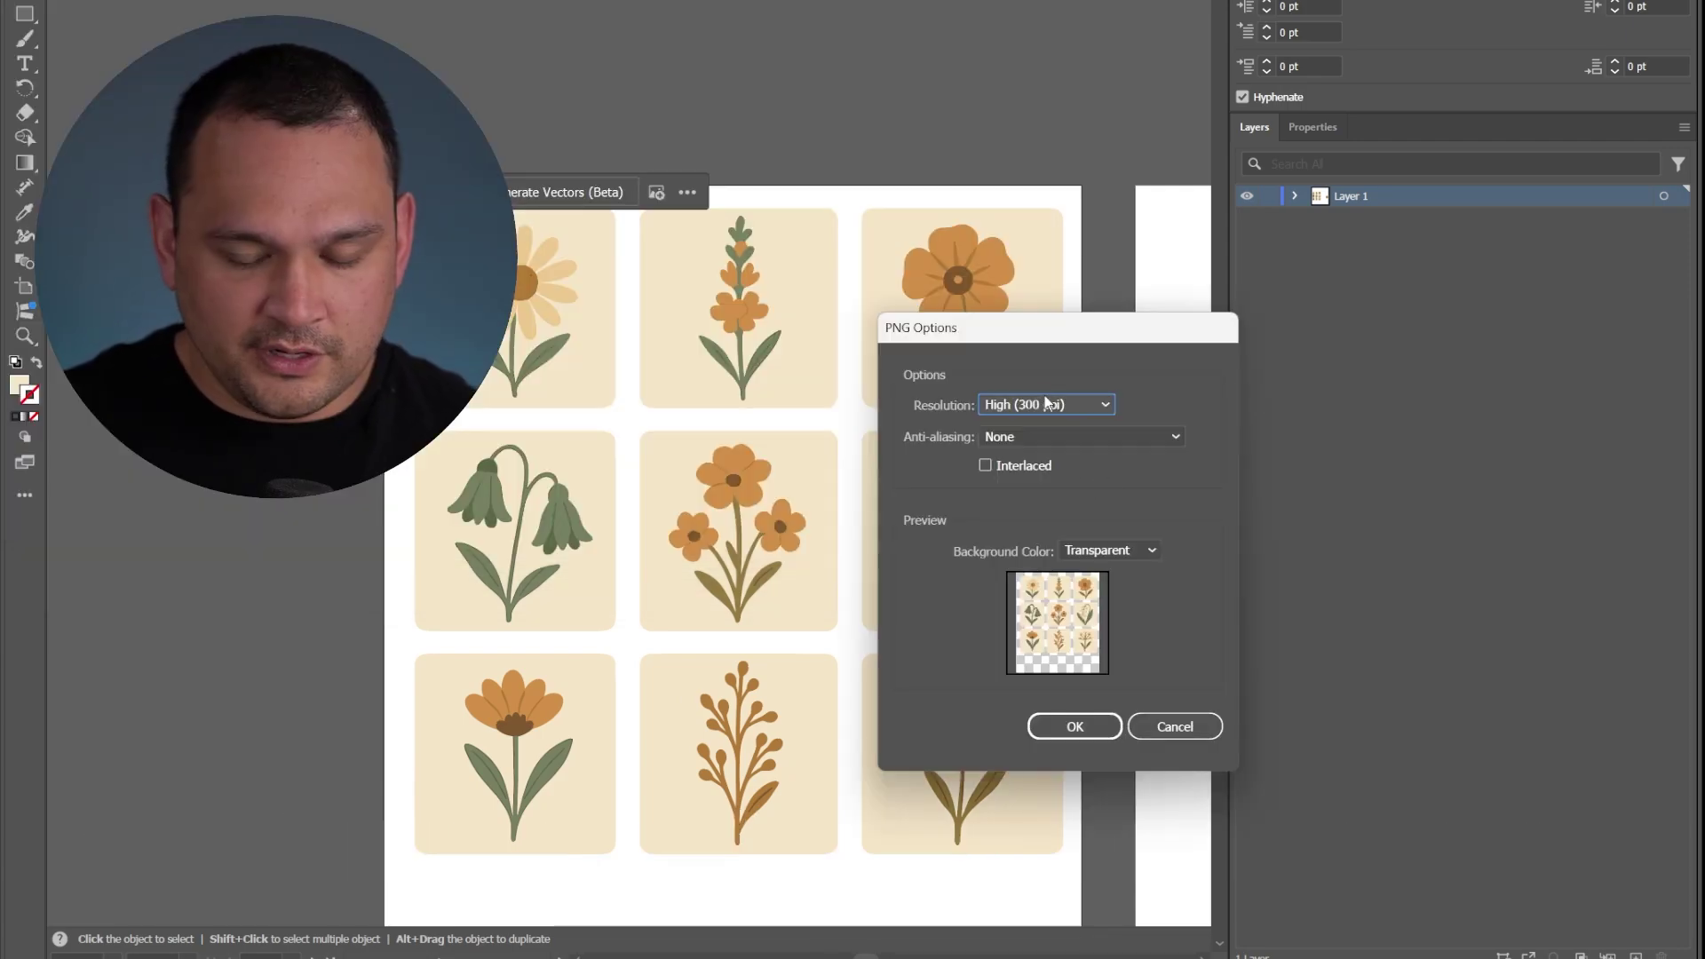
pyautogui.click(1076, 728)
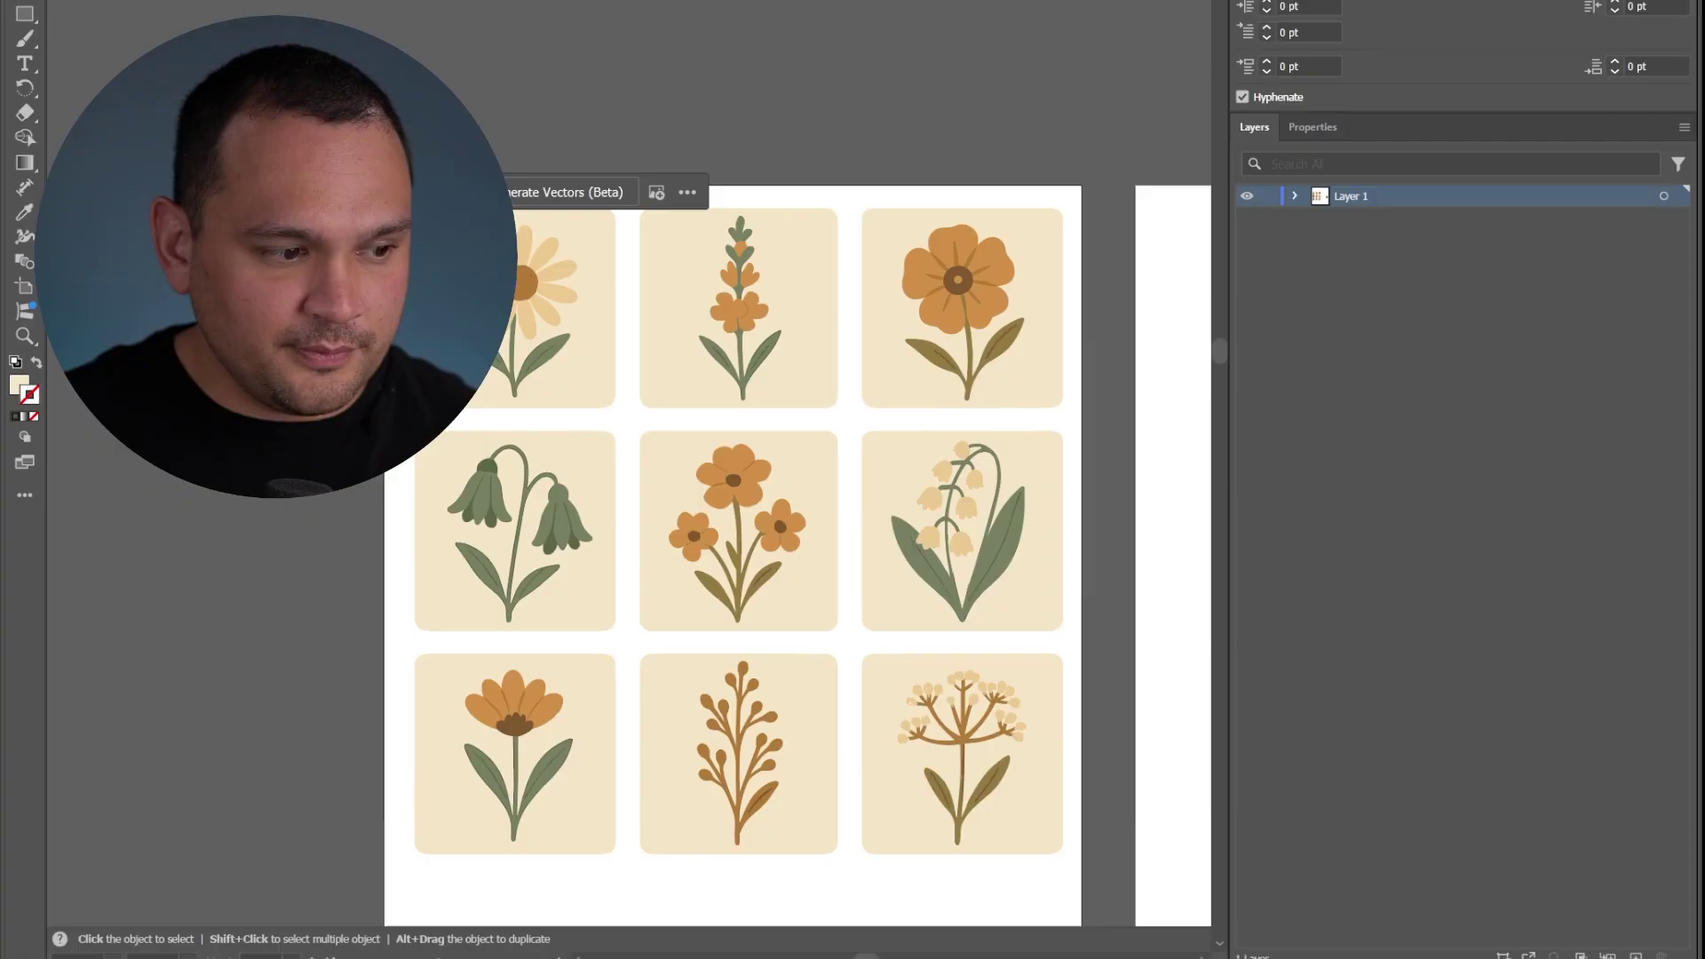
# Step: On the cheese artboard, delete the beige backdrop behind the cheese characters
pyautogui.moveTo(972, 125); pyautogui.dragTo(121, 26)
pyautogui.click(657, 439)
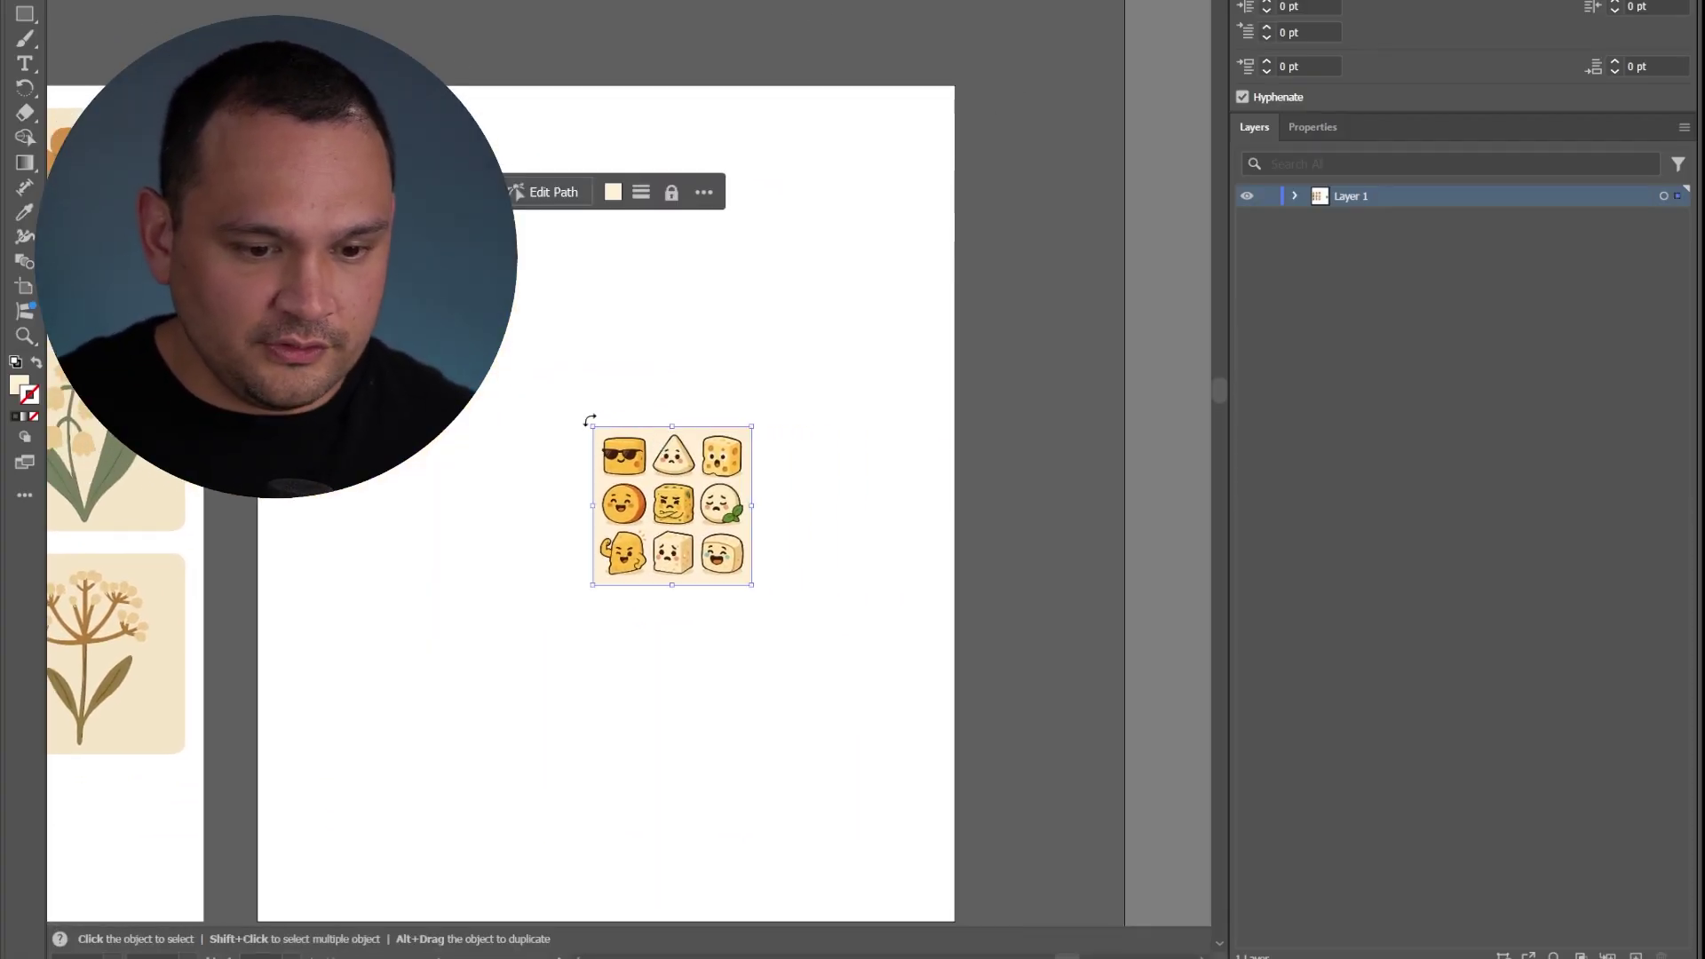
pyautogui.click(514, 362)
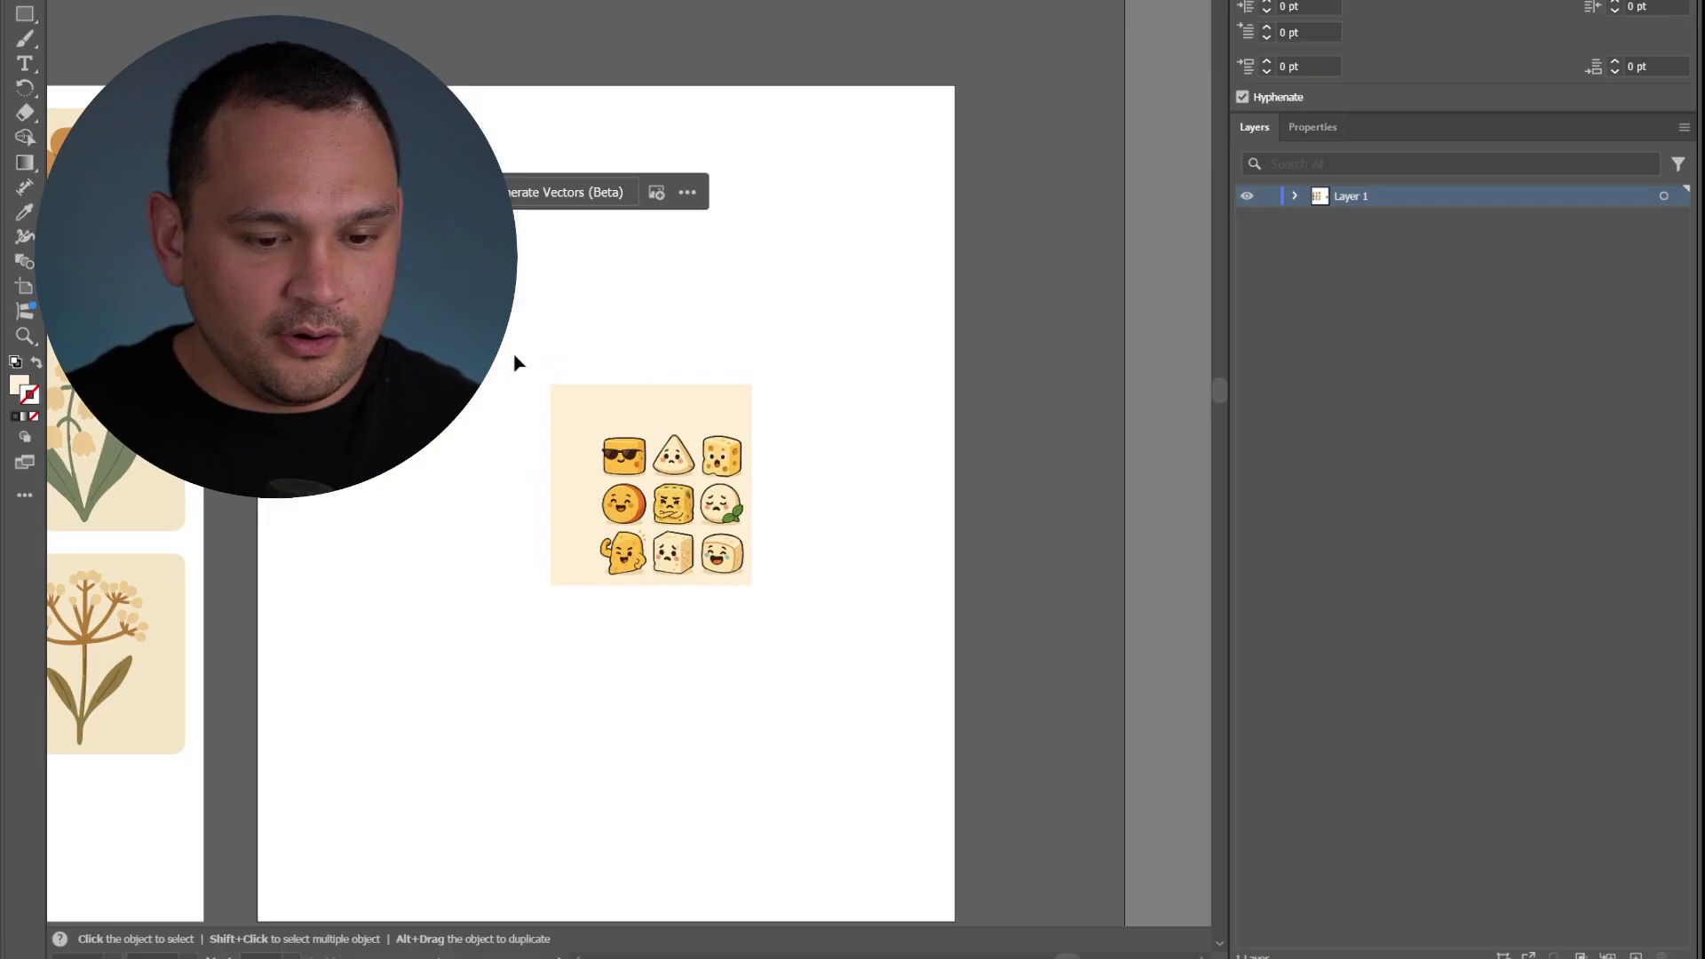
pyautogui.click(583, 415)
pyautogui.press('Delete')
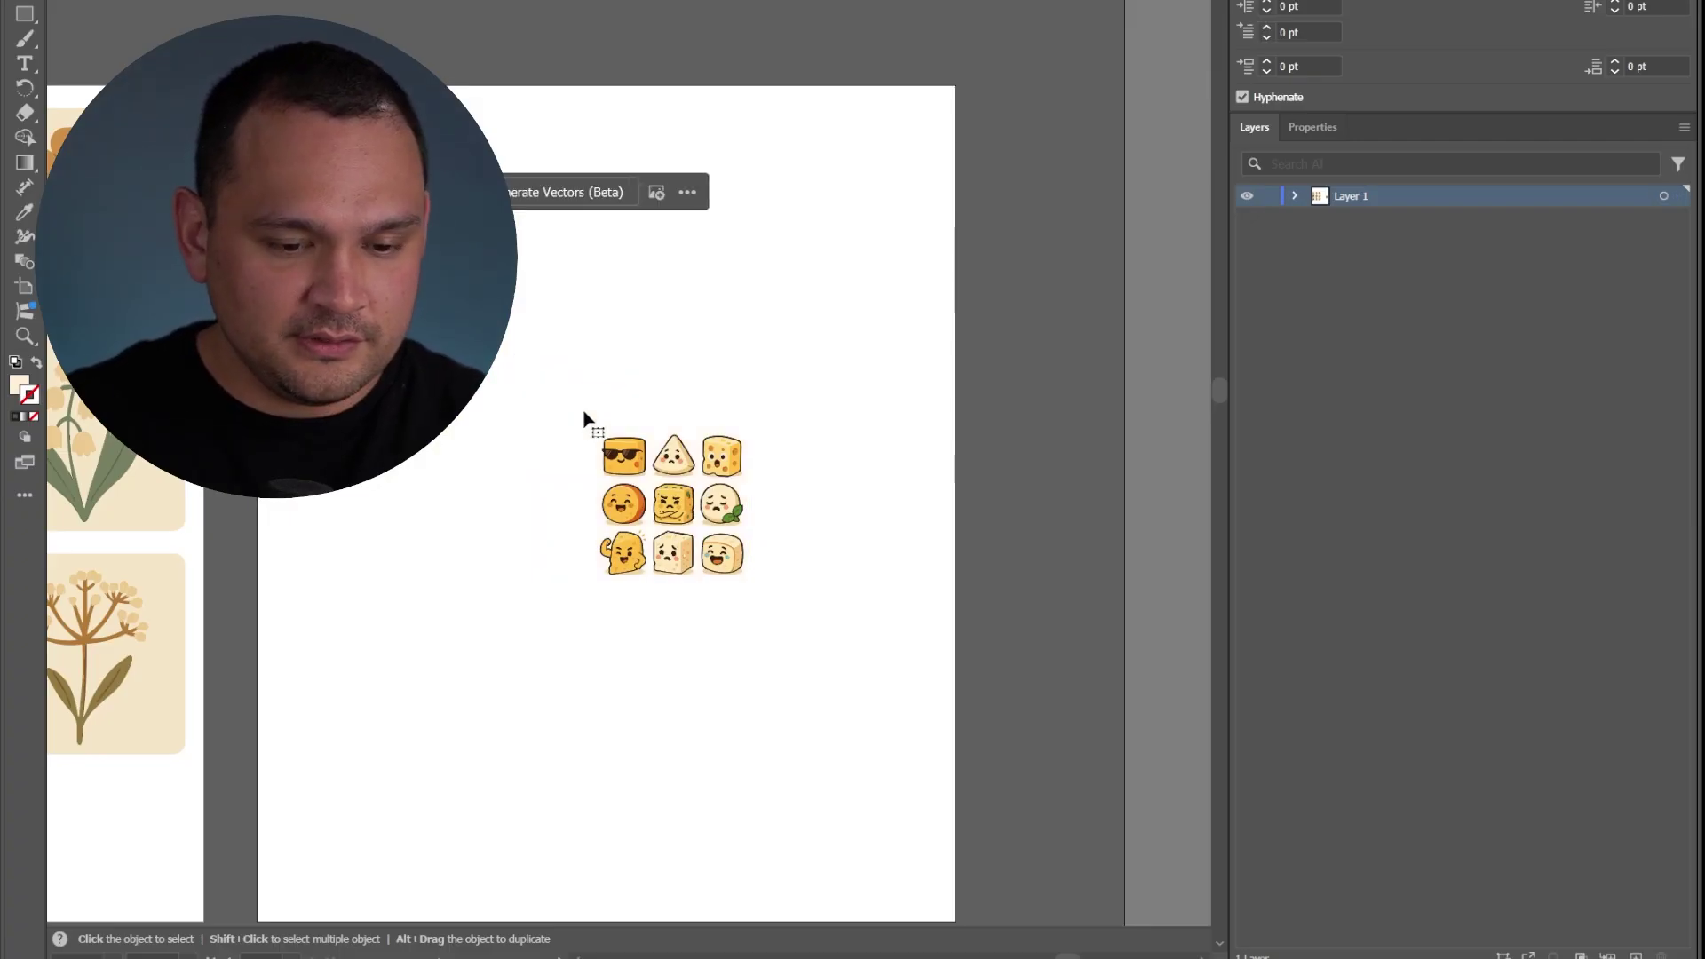
# Step: Enlarge the cheese character group to fill most of the artboard and shift it down-right
pyautogui.moveTo(507, 368); pyautogui.dragTo(826, 681)
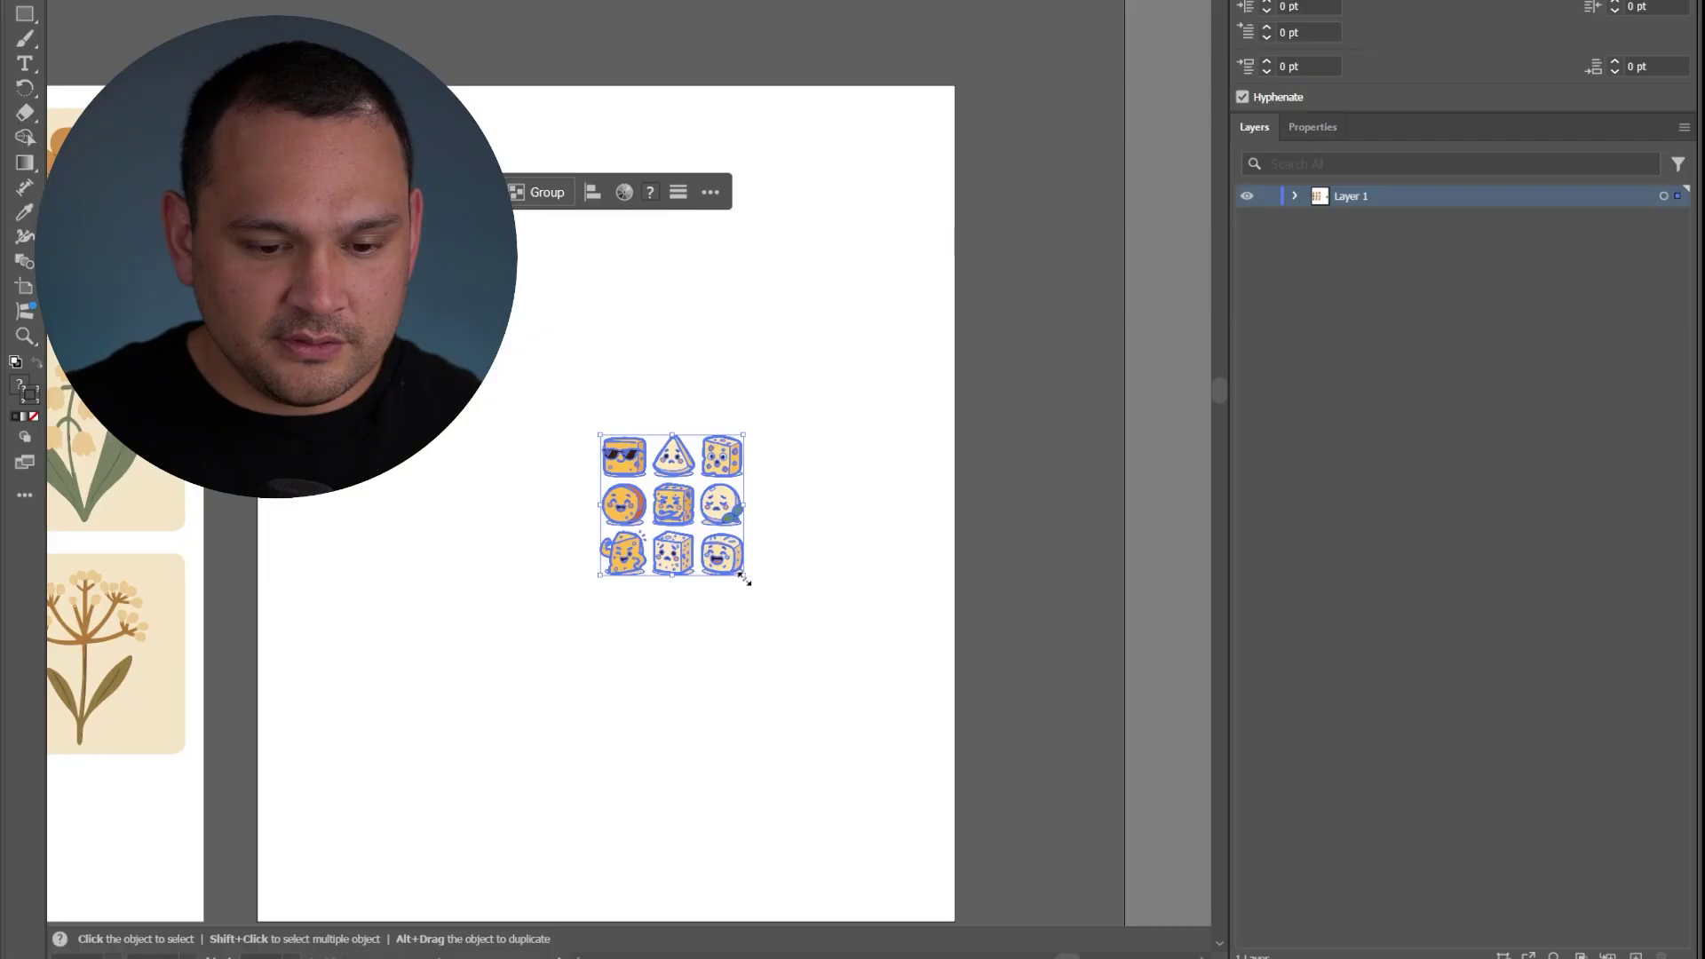
pyautogui.moveTo(744, 579); pyautogui.dragTo(931, 760)
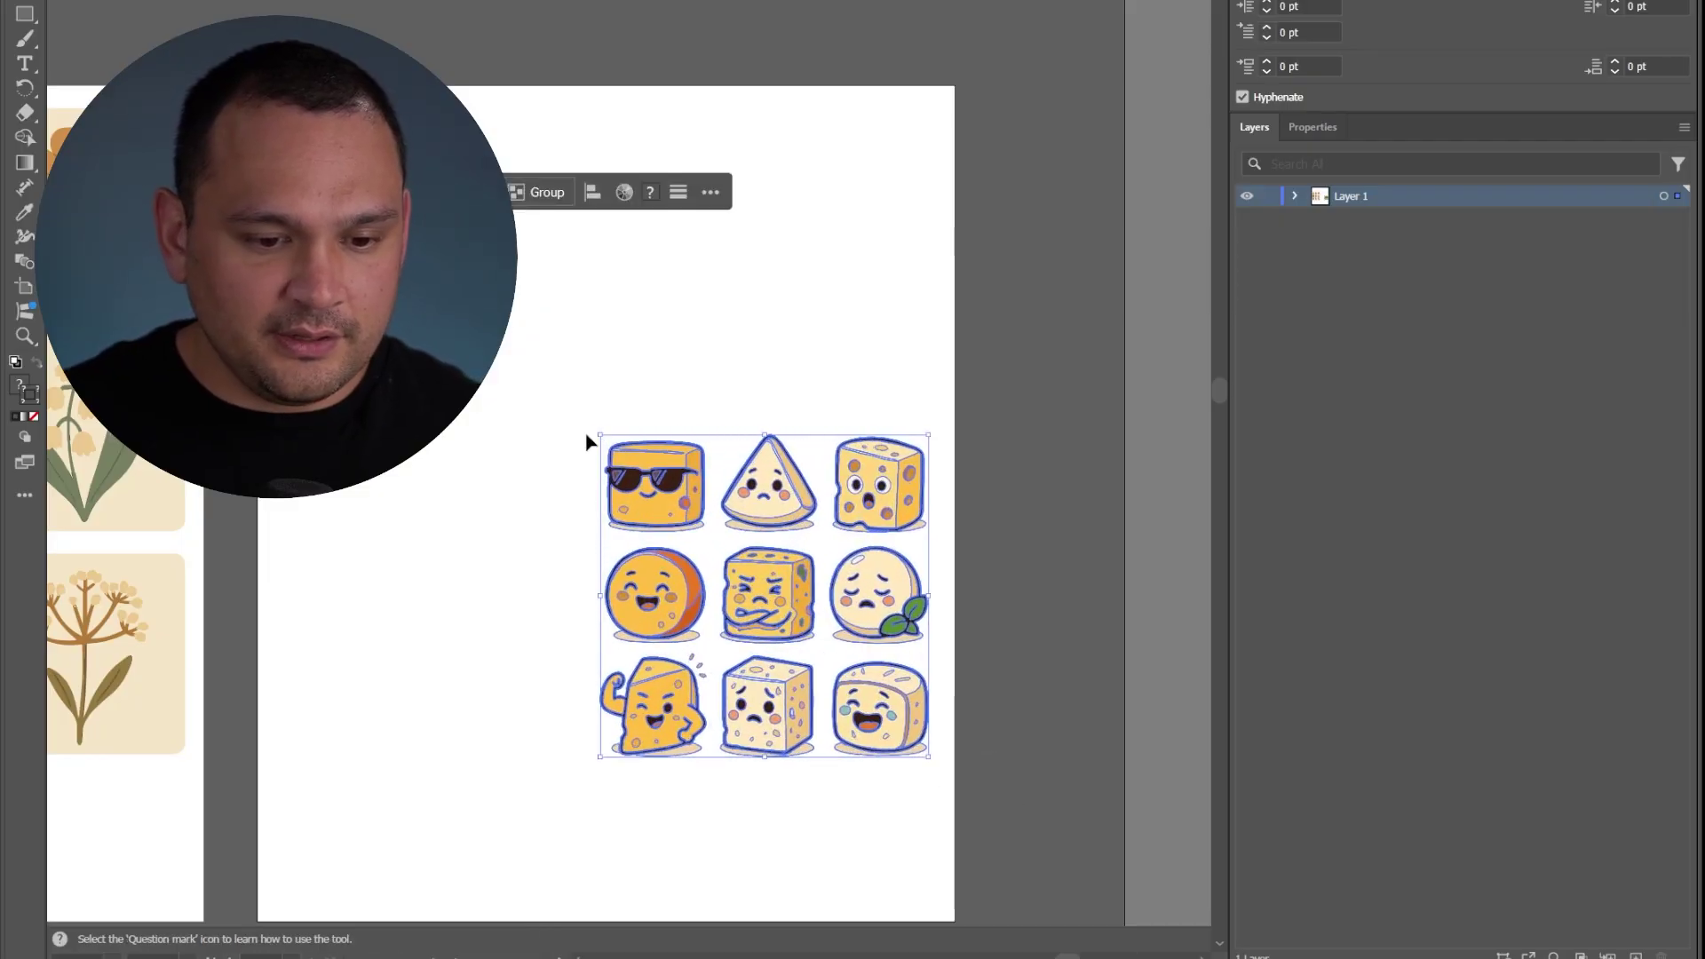
pyautogui.moveTo(600, 433); pyautogui.dragTo(257, 98)
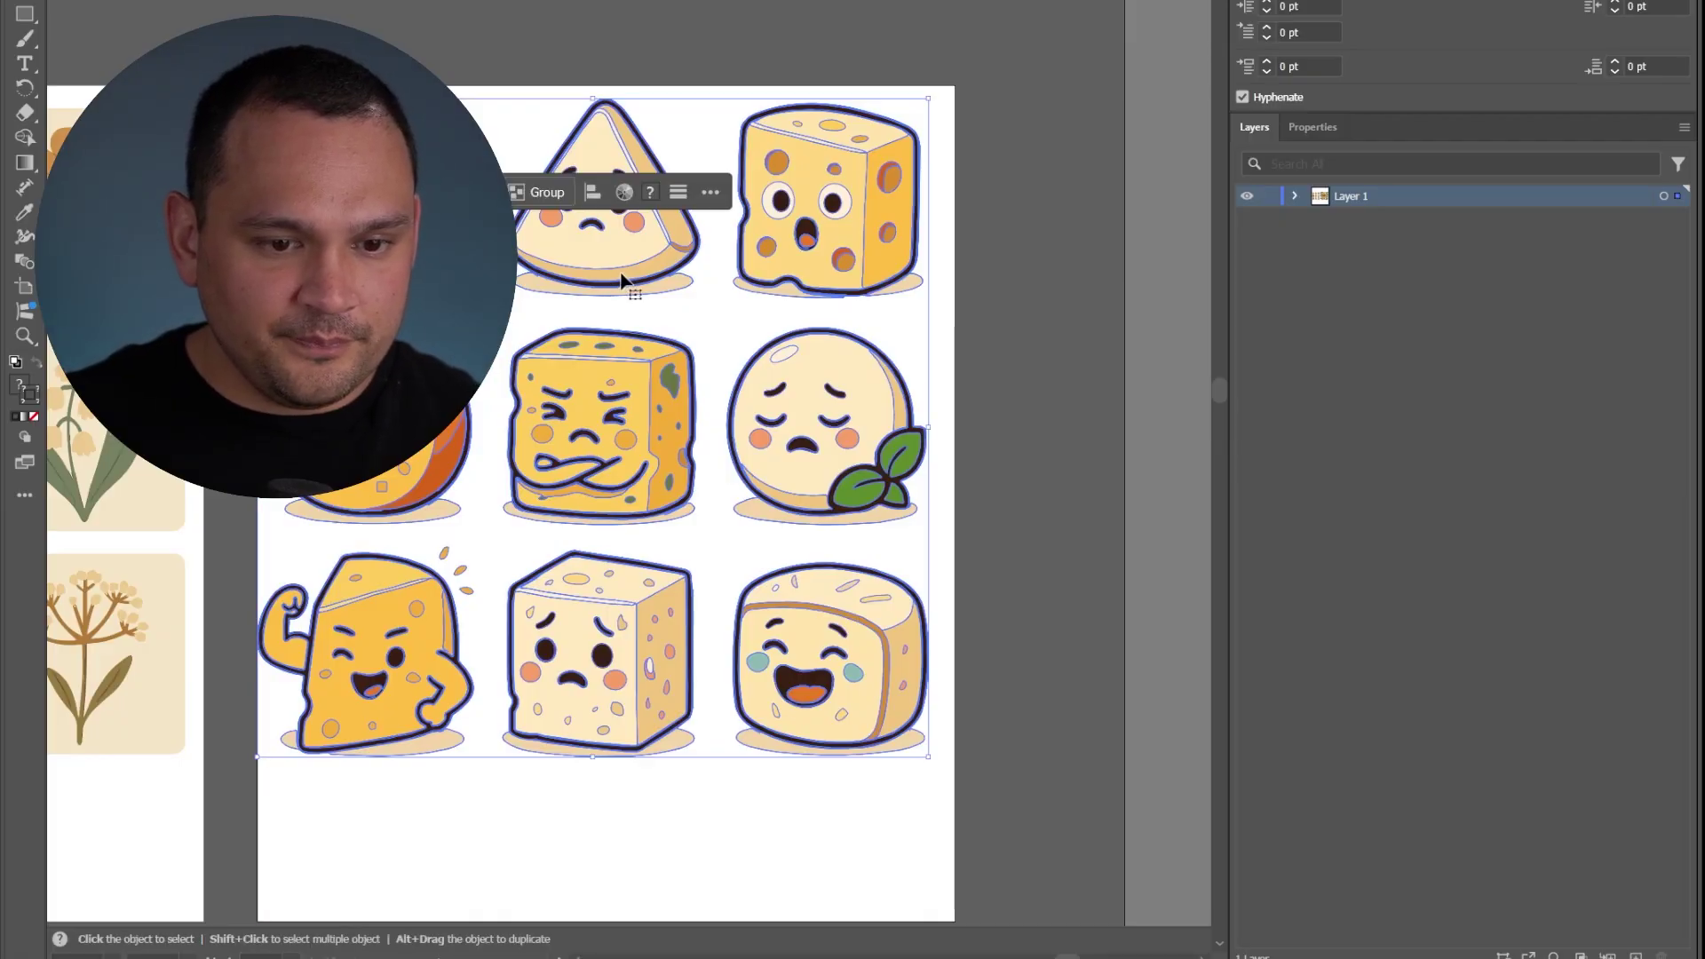
pyautogui.moveTo(622, 281); pyautogui.dragTo(635, 300)
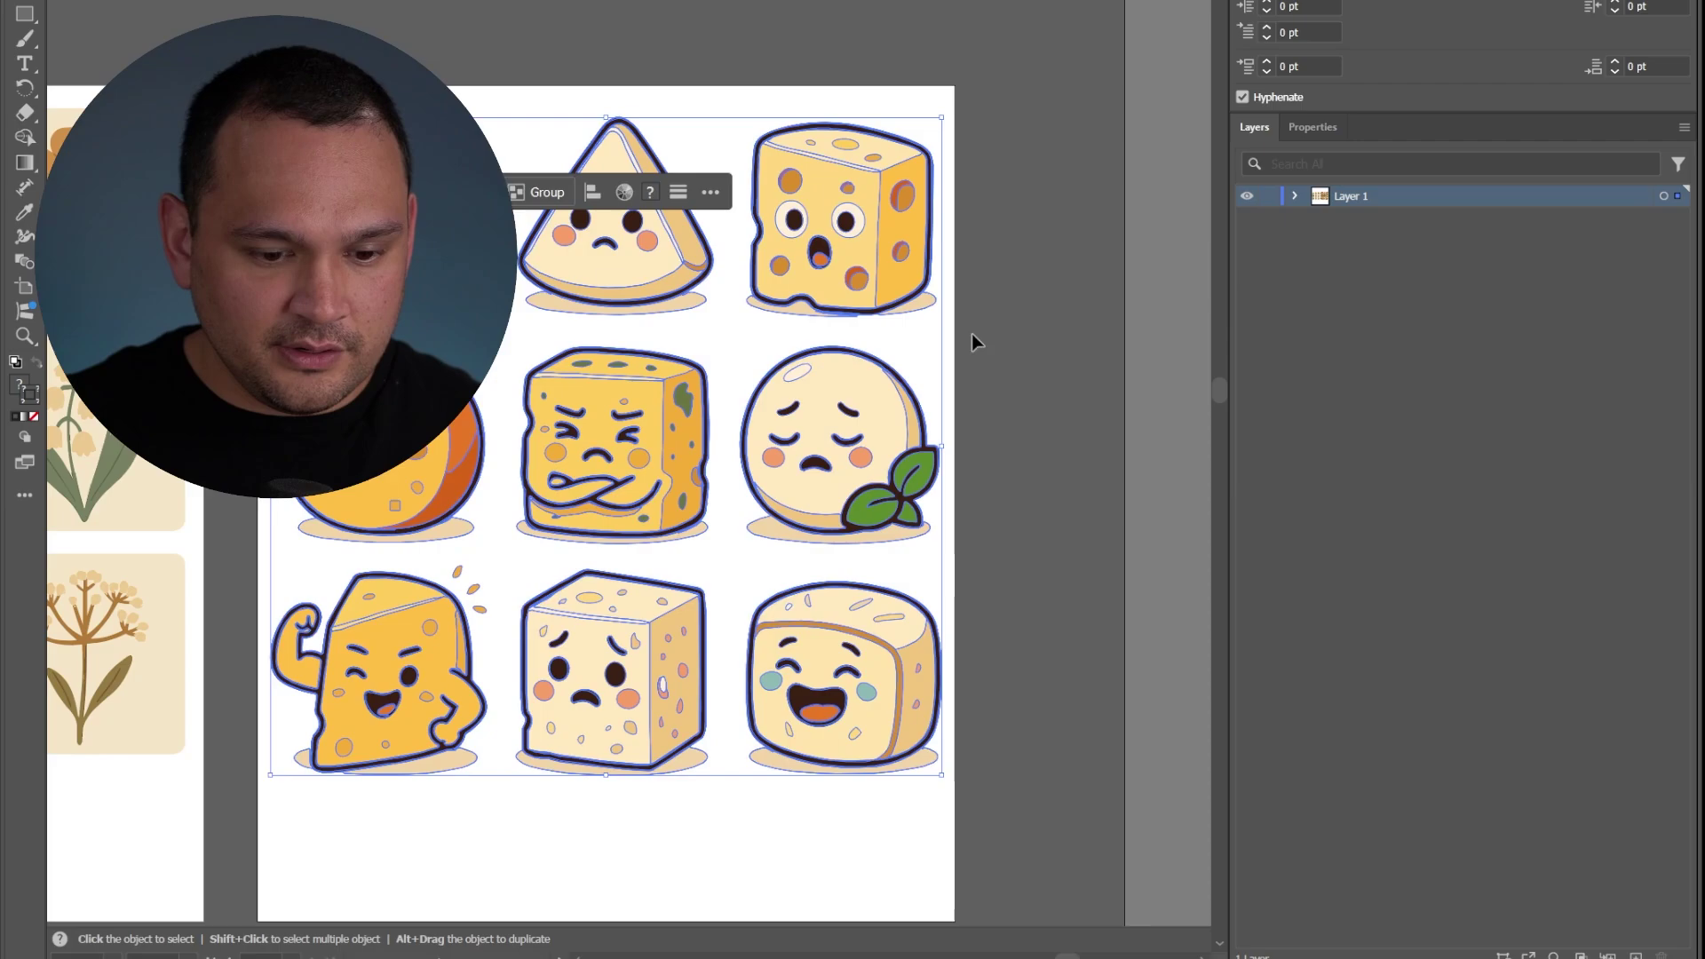
# Step: Zoom and pan to check the whole 3x3 cheese grid on its artboard
pyautogui.click(1058, 275)
pyautogui.scroll(5, 815, 675)
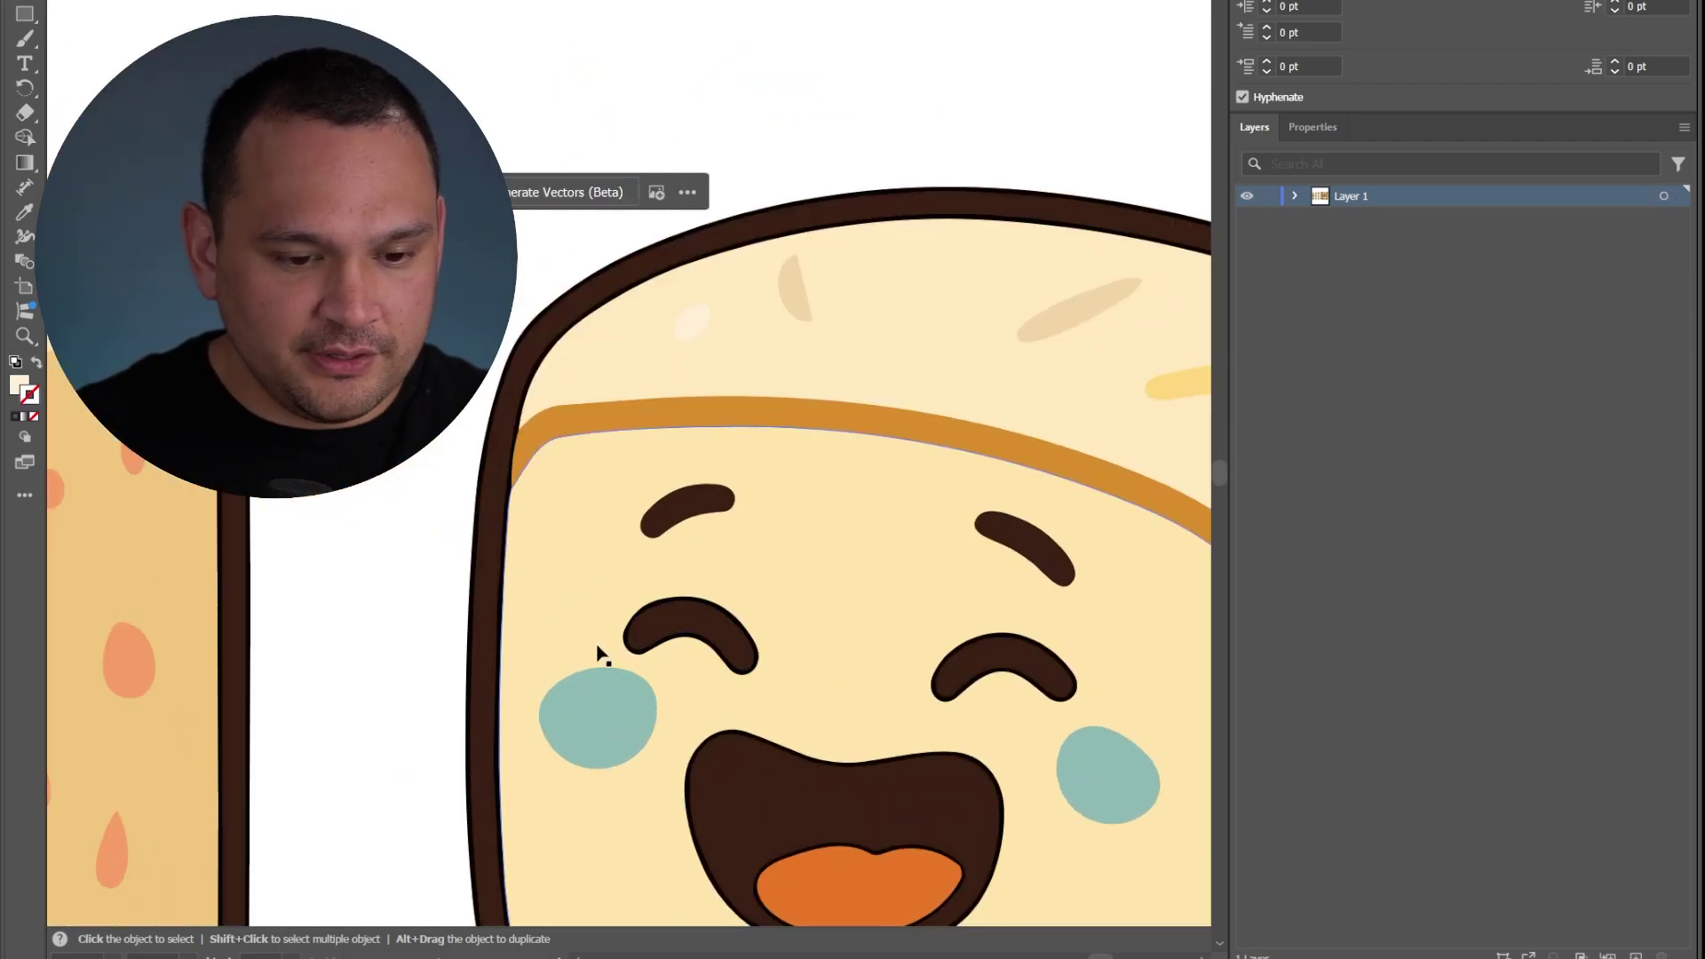
pyautogui.scroll(3, 591, 646)
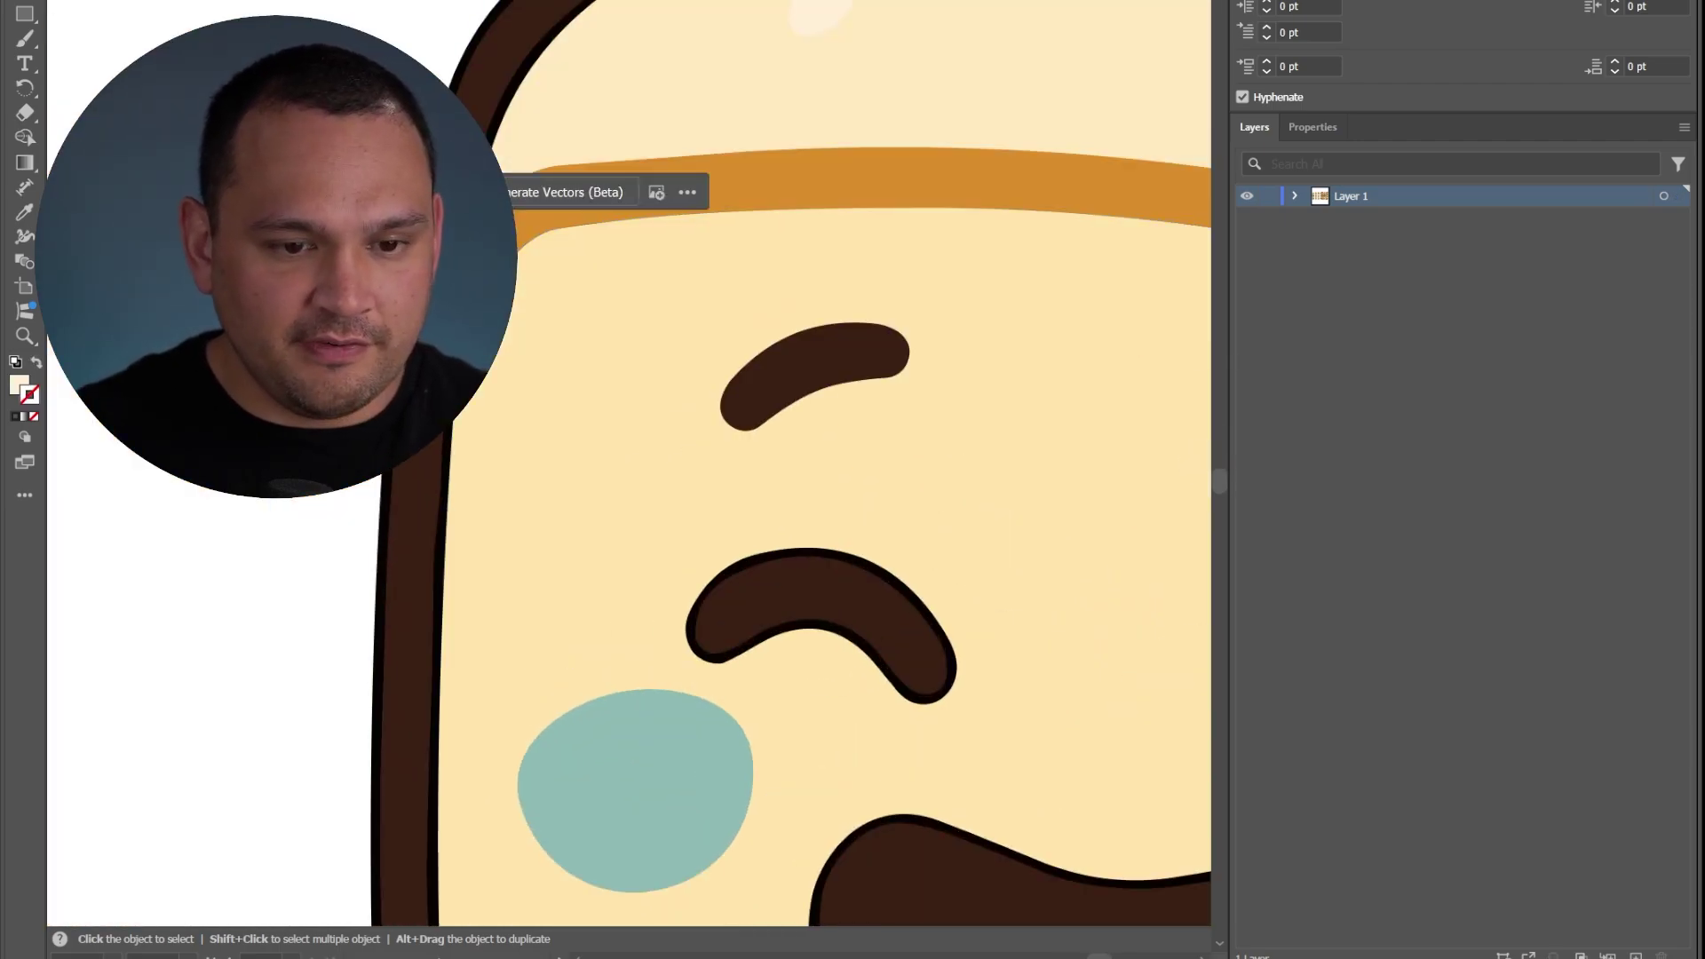
pyautogui.scroll(-8, 347, 687)
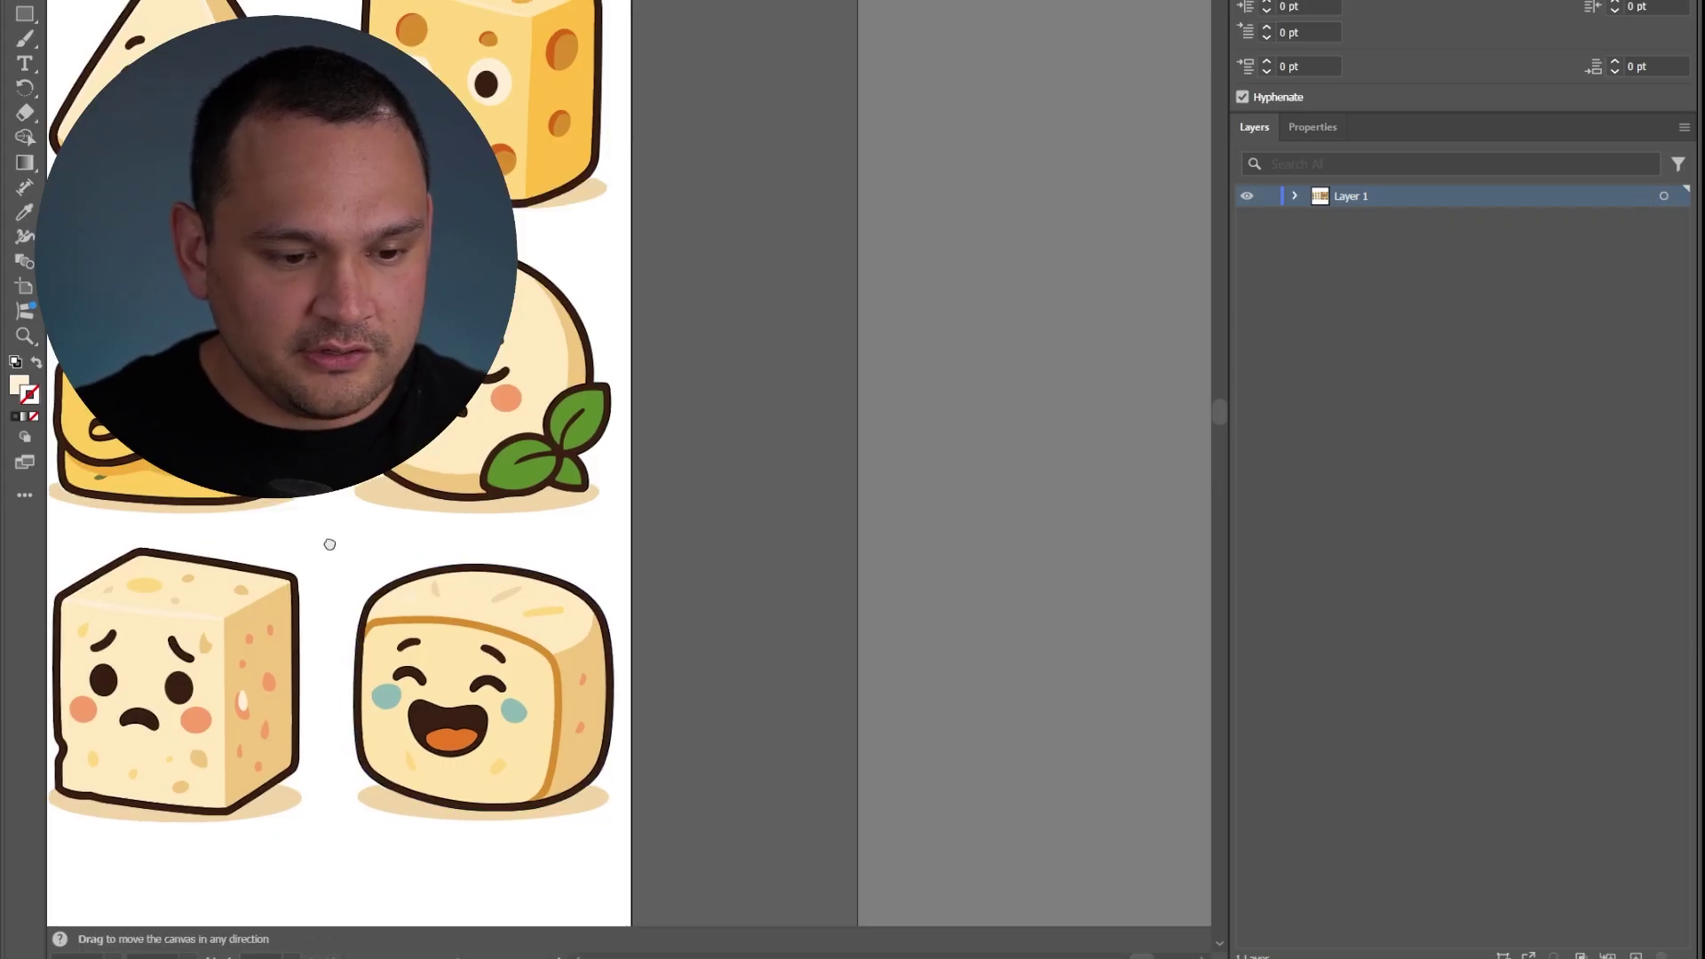
pyautogui.moveTo(323, 544); pyautogui.dragTo(845, 589)
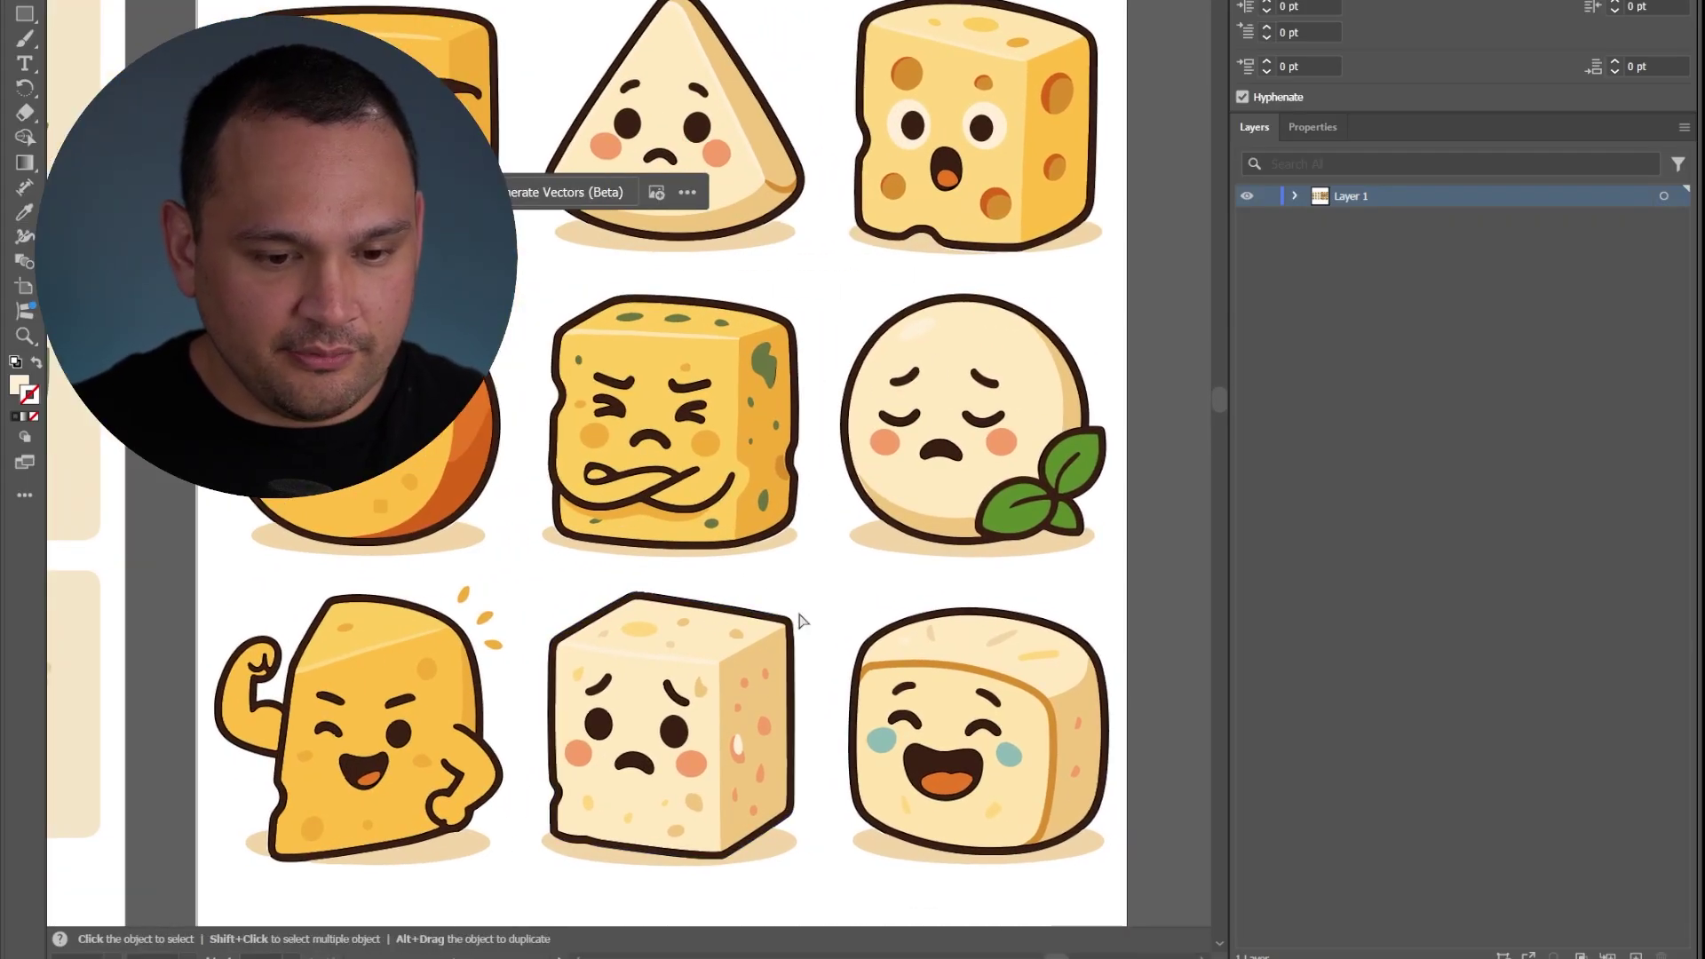
pyautogui.scroll(-5, 802, 624)
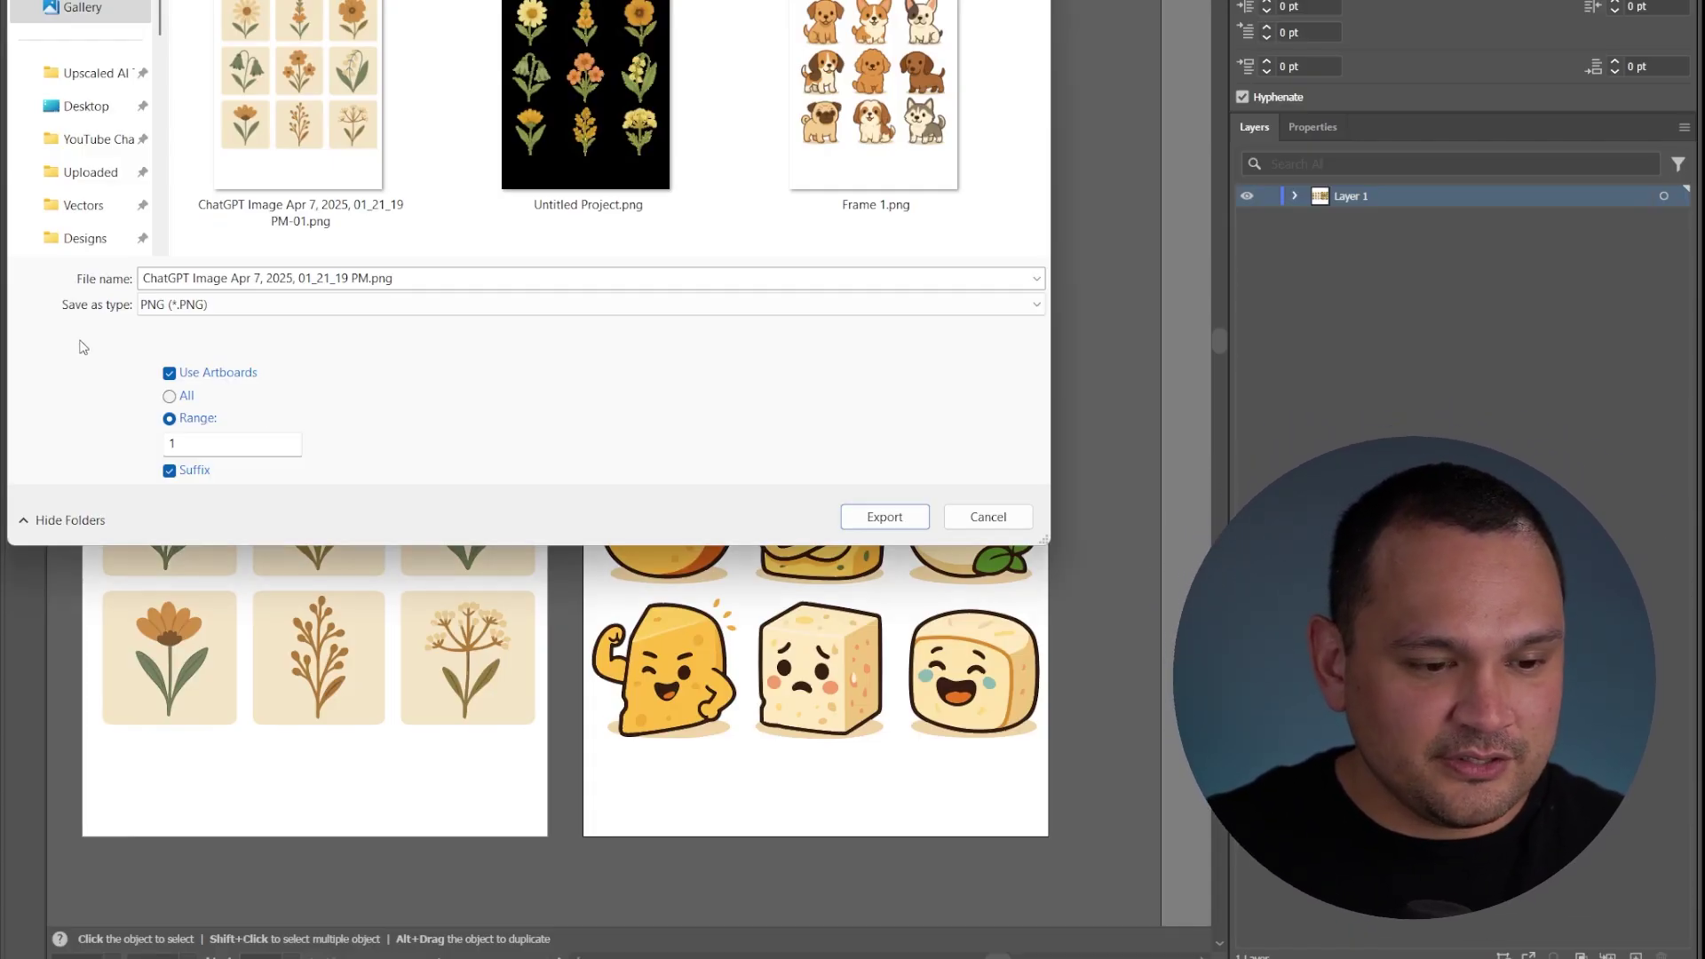
# Step: Export artboard 2 (range 2, Use Artboards on) as a transparent High 300 ppi PNG
pyautogui.click(170, 374)
pyautogui.click(181, 377)
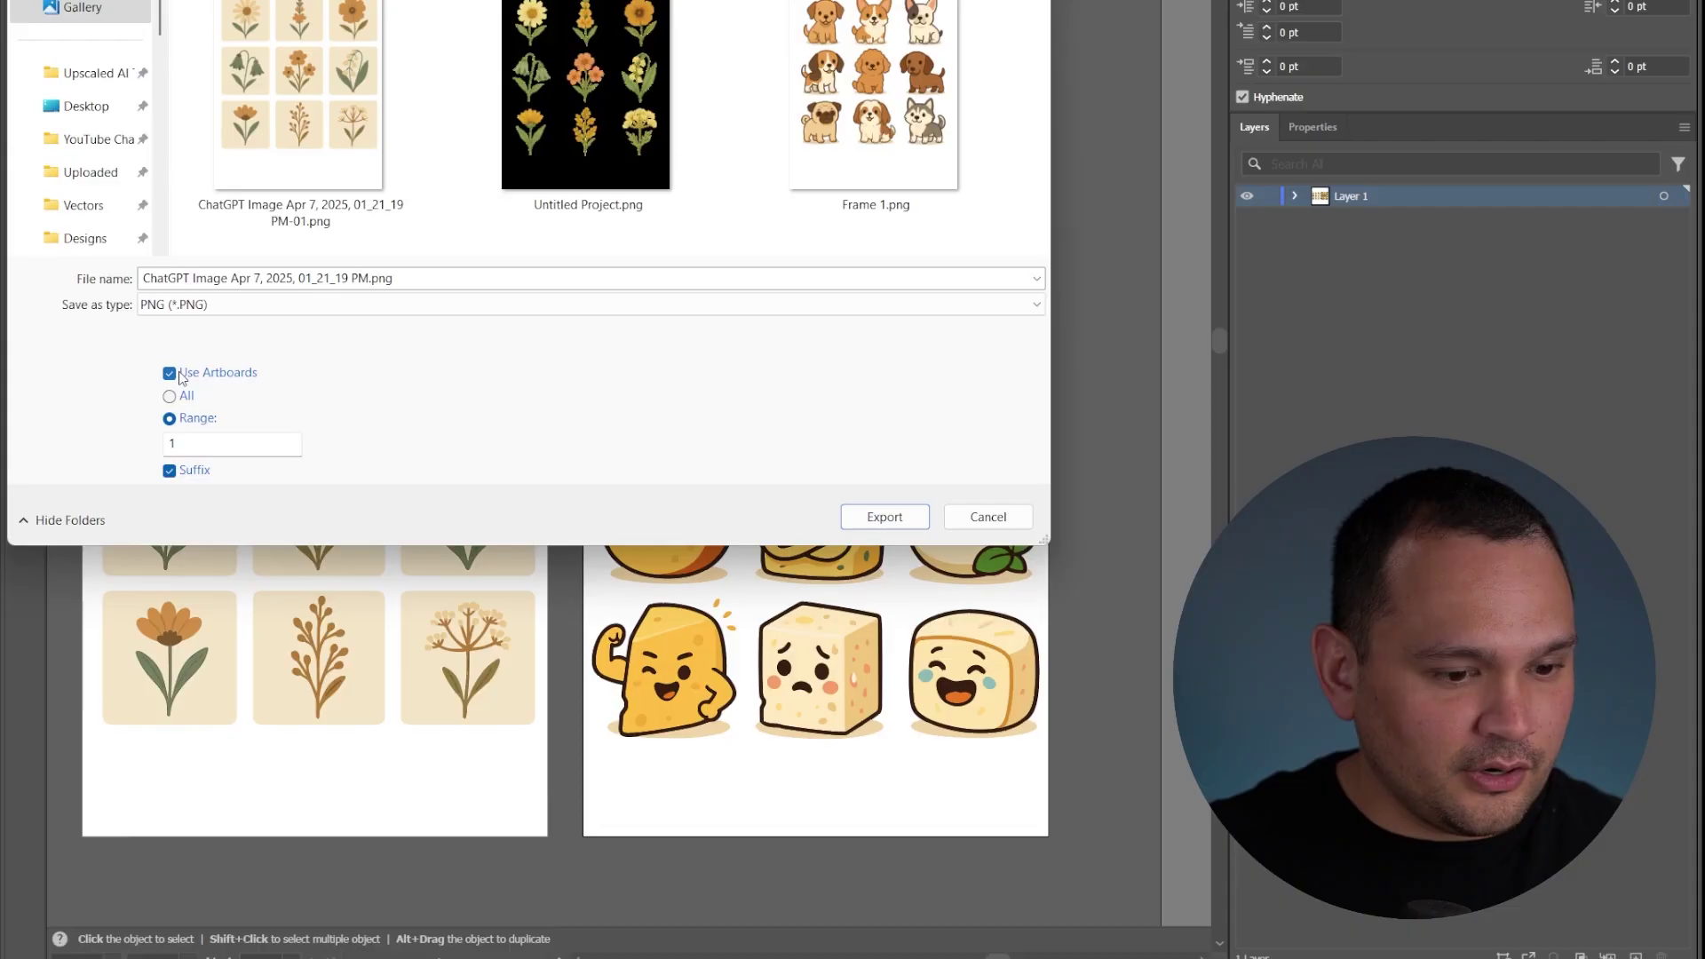
pyautogui.doubleClick(203, 444)
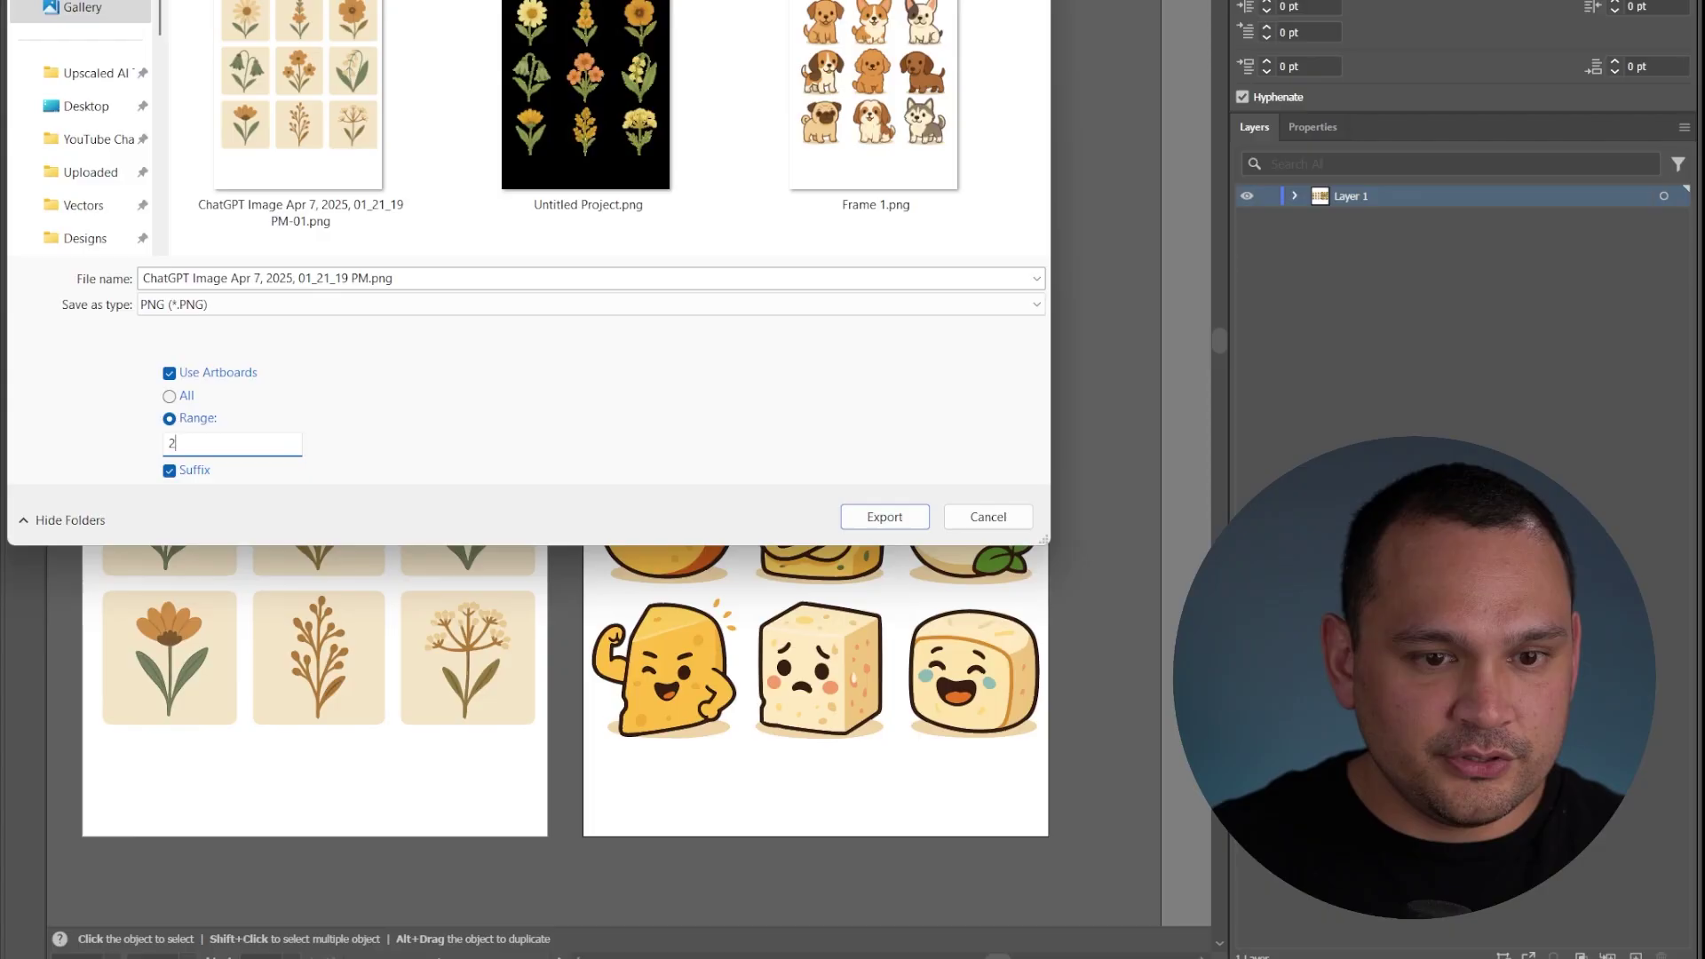
pyautogui.moveTo(658, 1); pyautogui.dragTo(959, 56)
pyautogui.click(1200, 716)
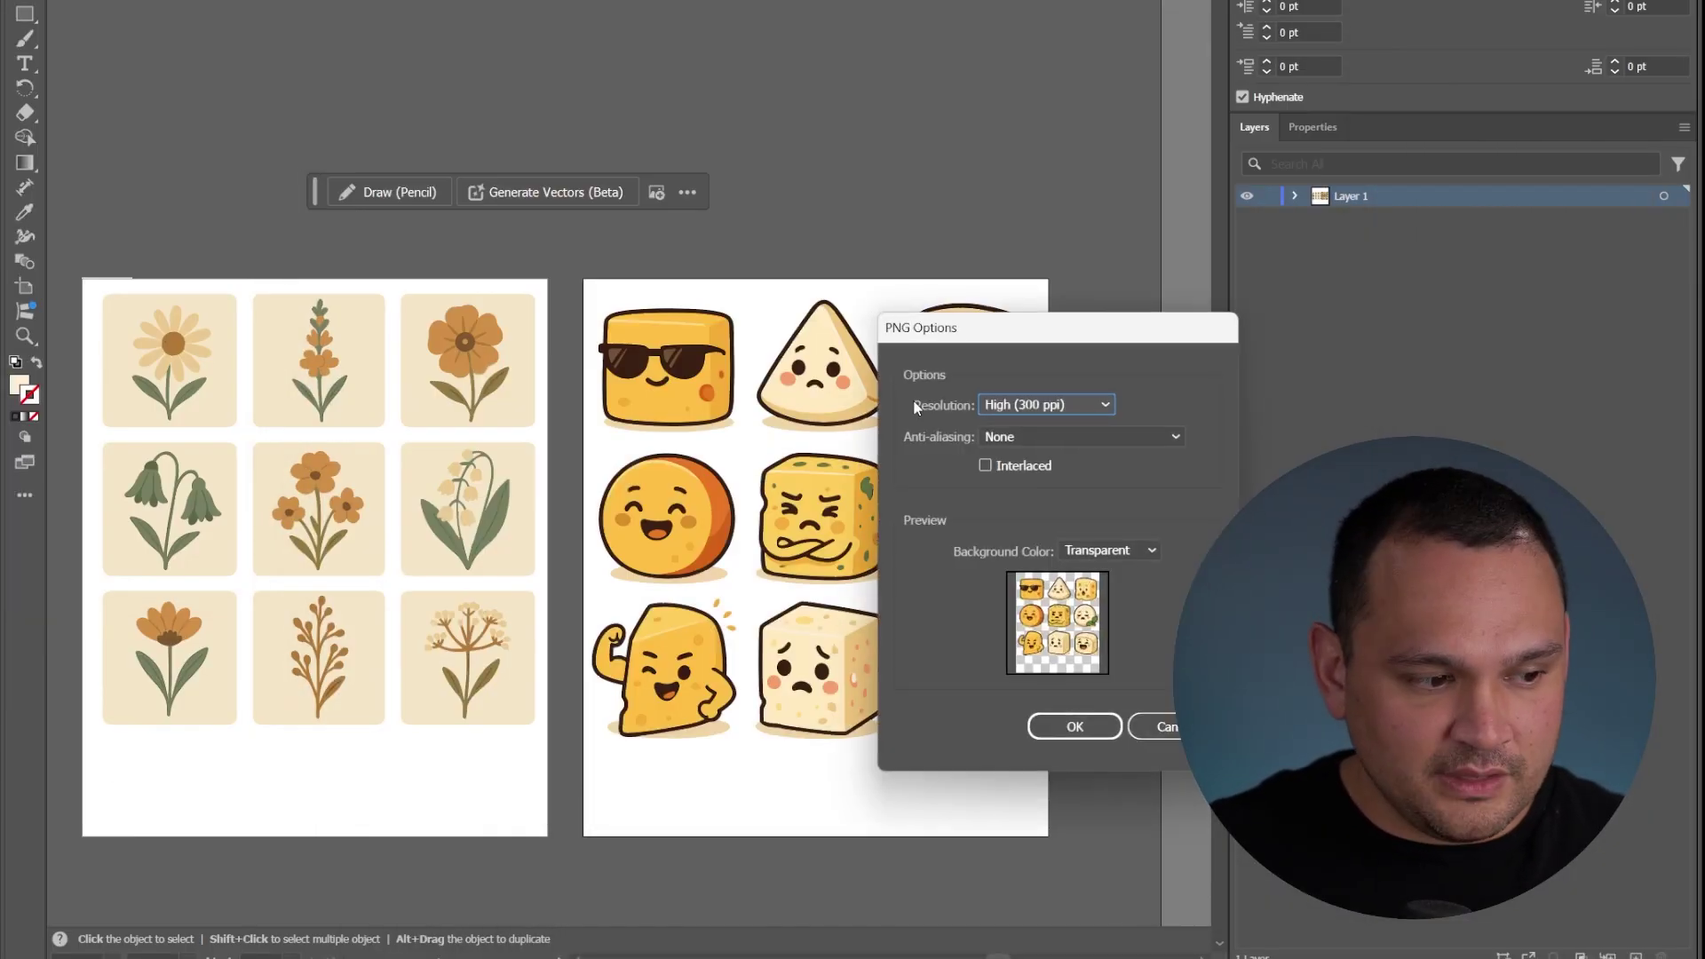
pyautogui.moveTo(1035, 323); pyautogui.dragTo(484, 71)
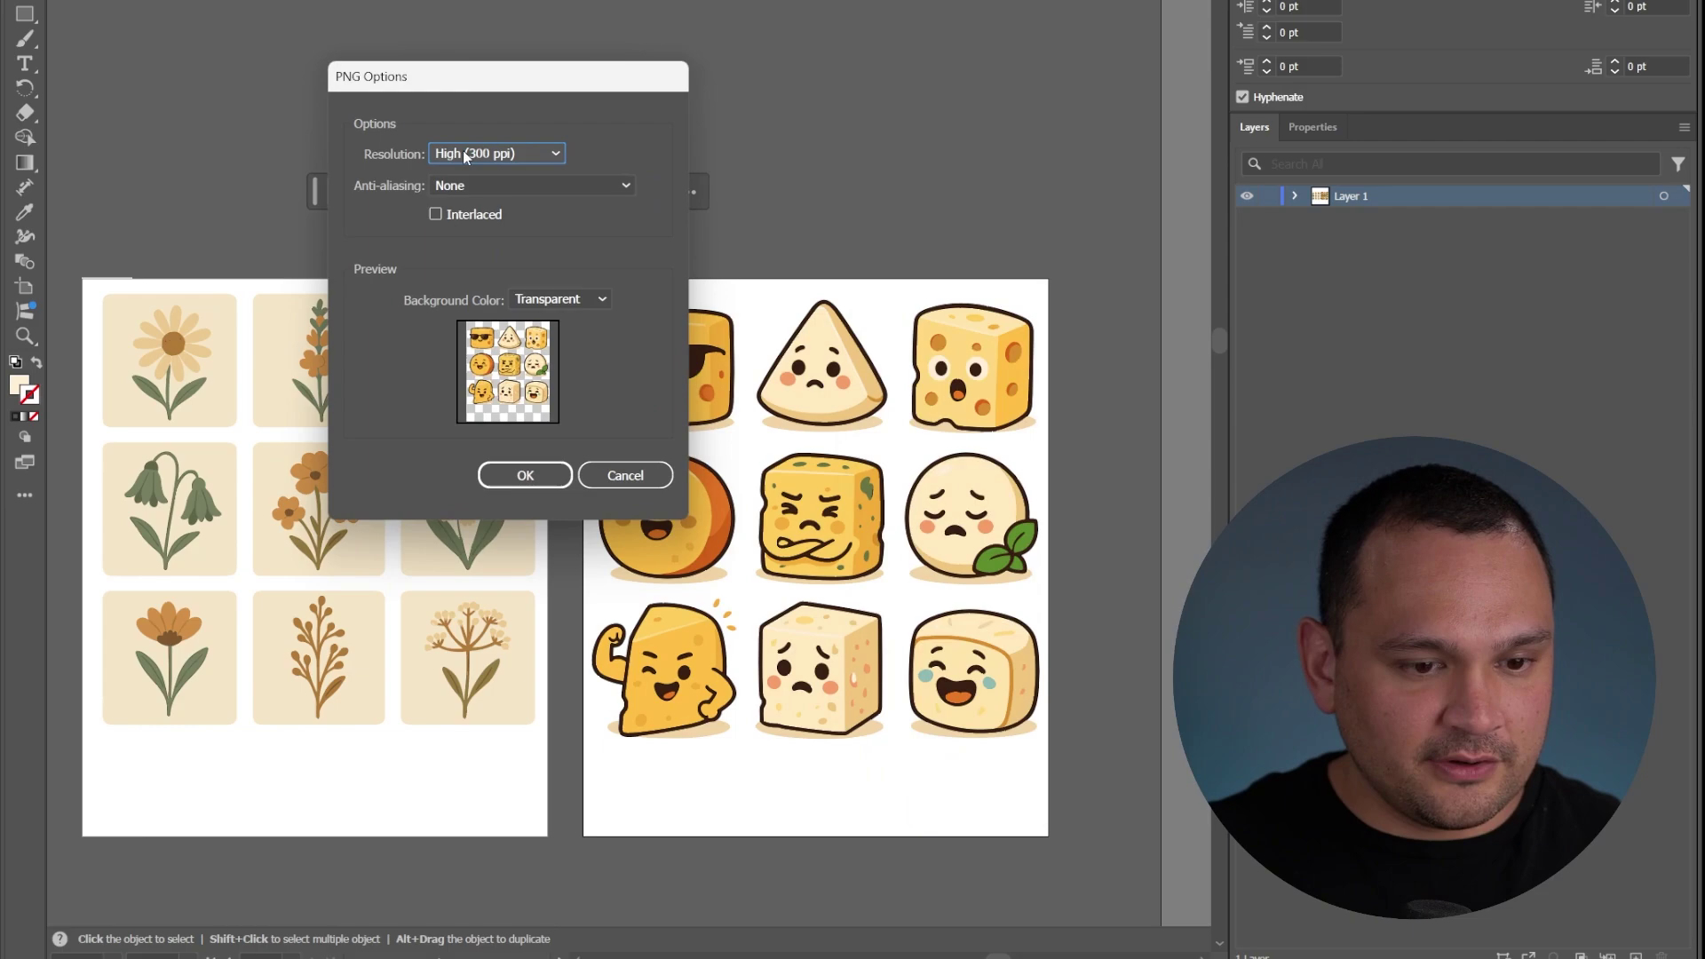
pyautogui.click(528, 474)
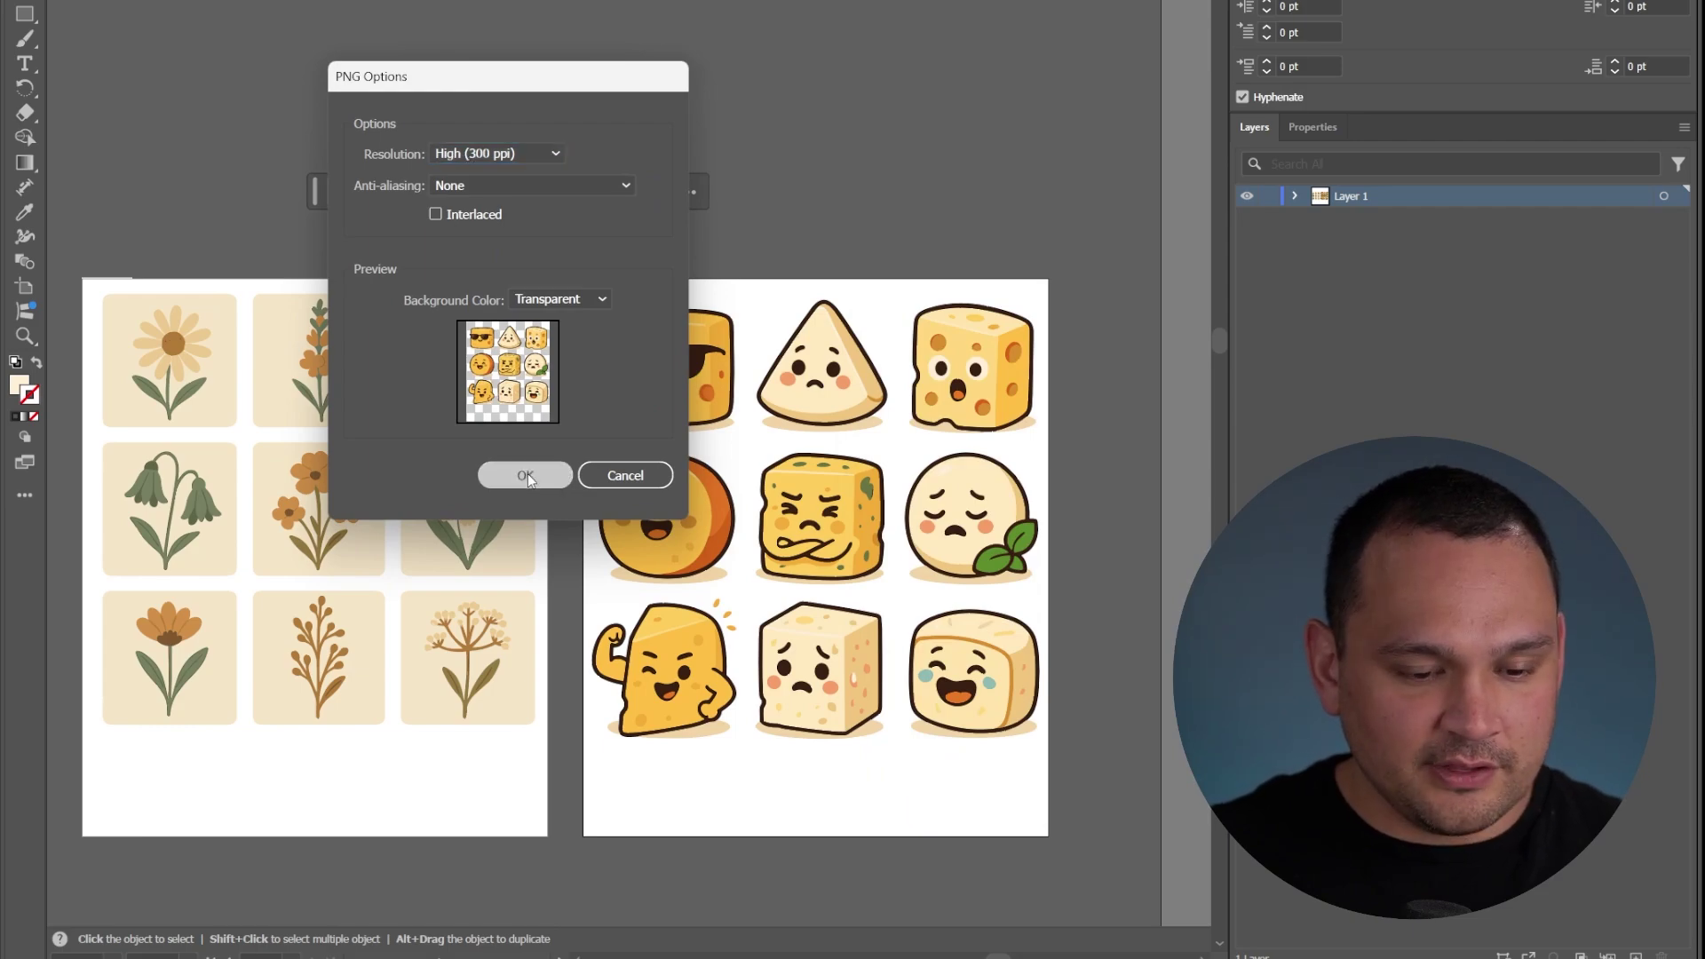